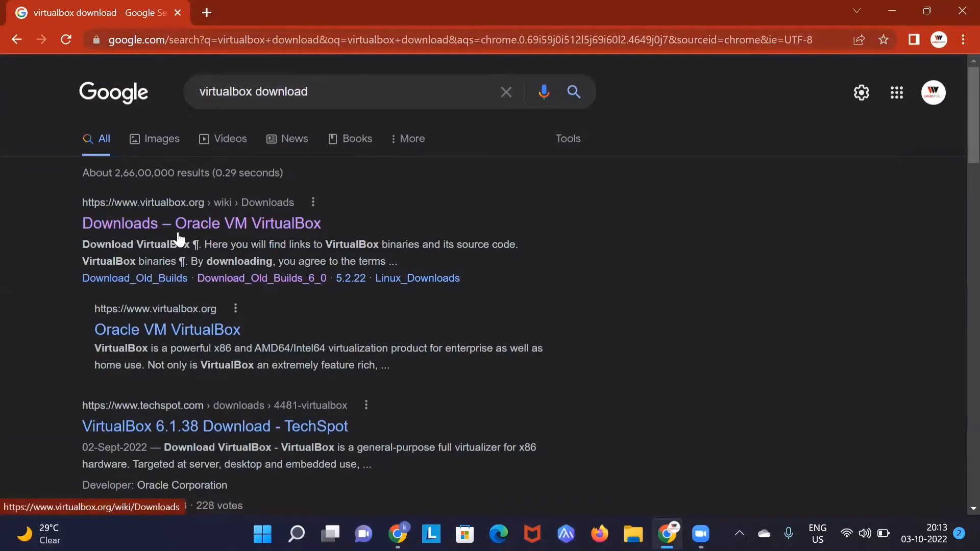
# Step: Open the VirtualBox Downloads page, start the 6.1.38 Windows hosts installer download, then cancel it
pyautogui.click(179, 229)
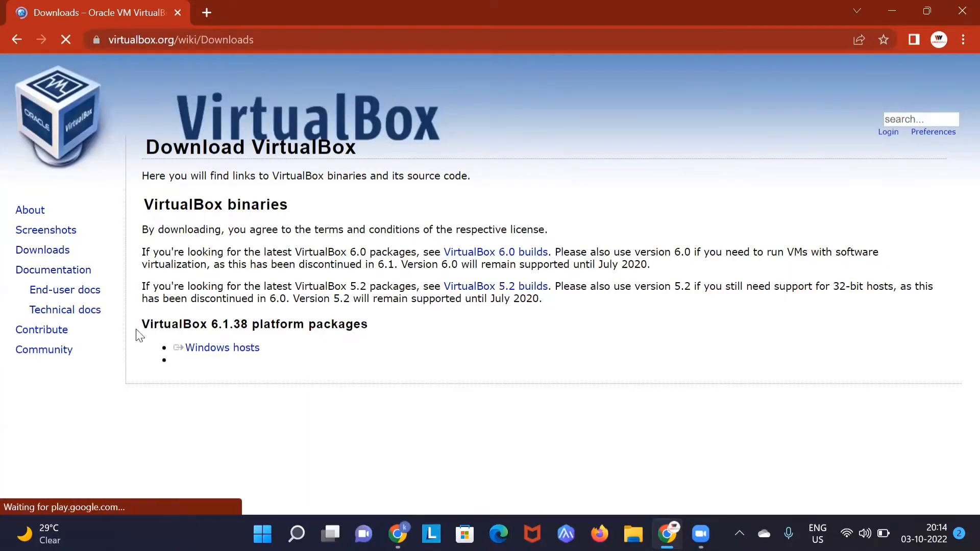
pyautogui.click(193, 351)
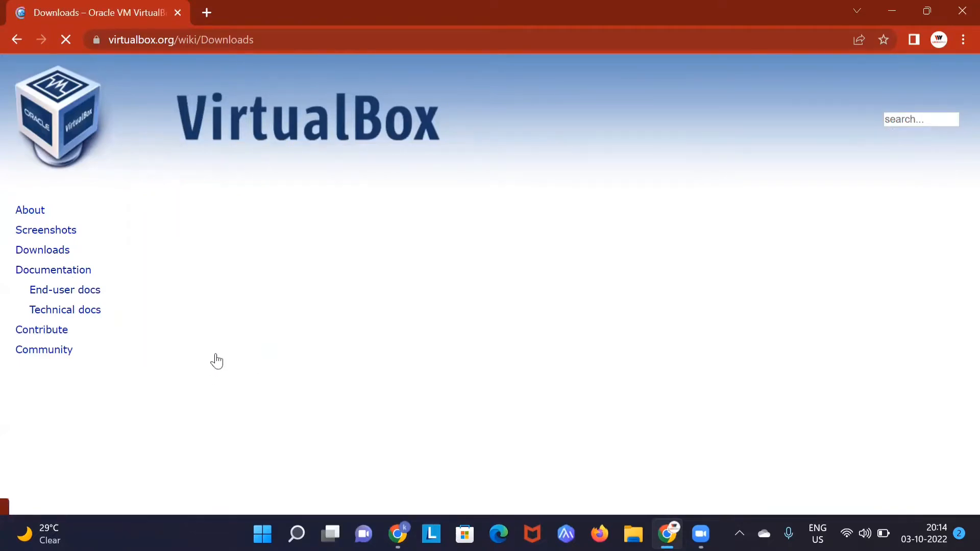
pyautogui.scroll(-3, 285, 332)
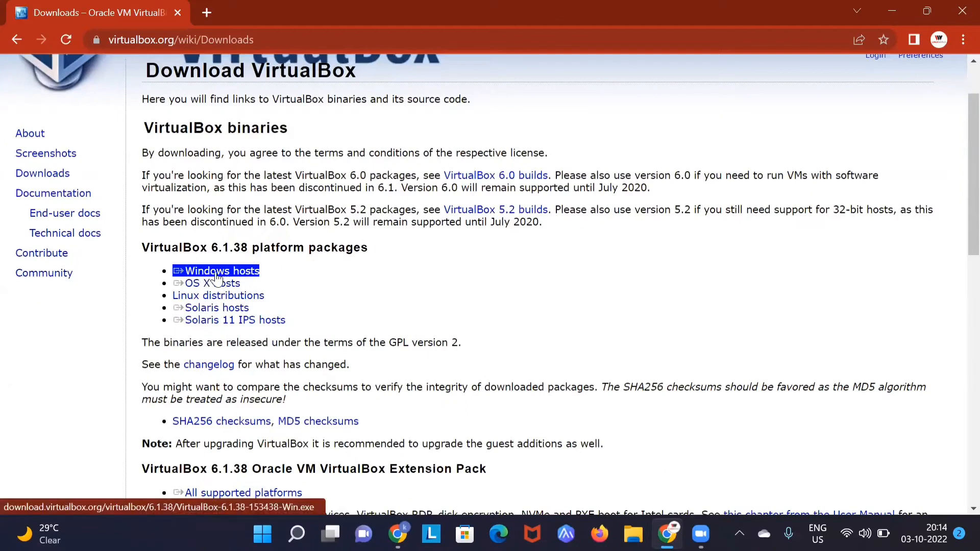
pyautogui.moveTo(212, 248); pyautogui.dragTo(251, 248)
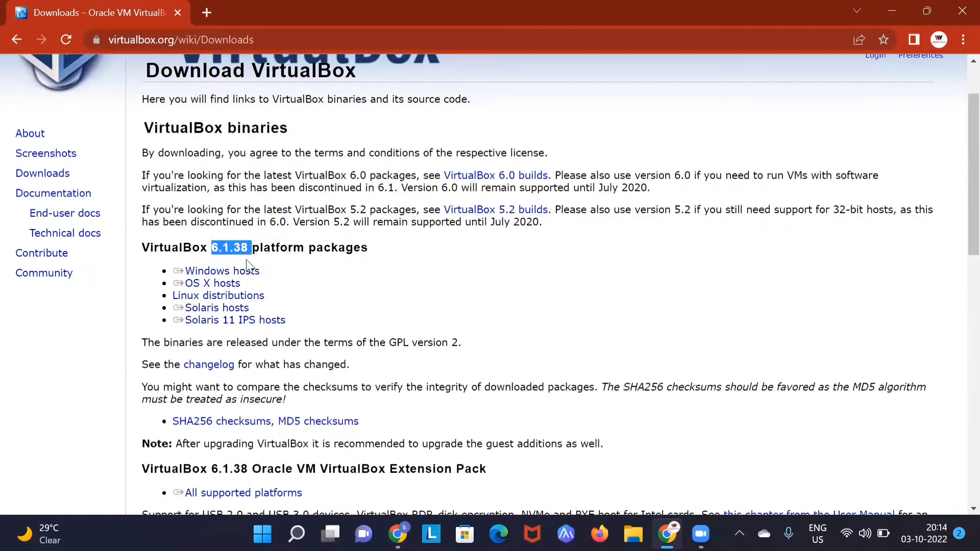
pyautogui.click(211, 274)
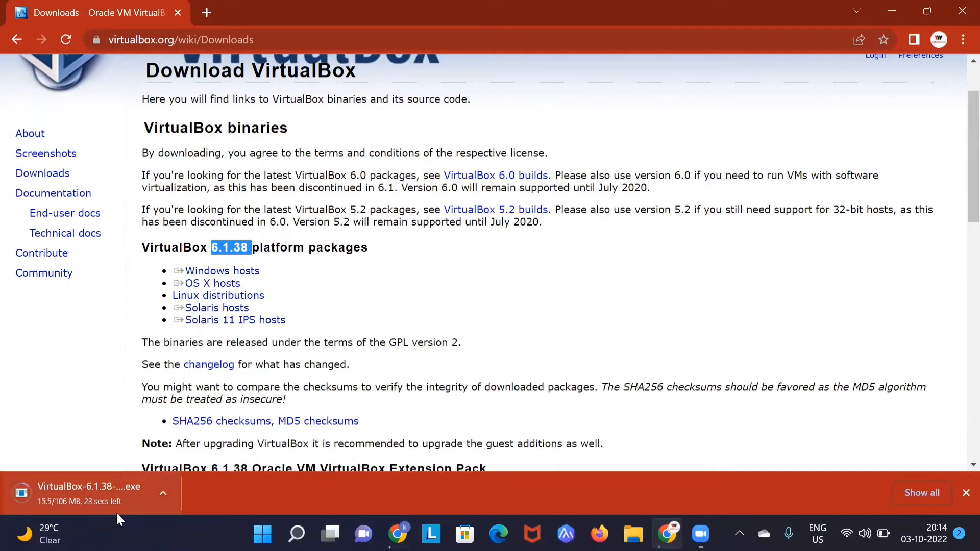
pyautogui.click(163, 493)
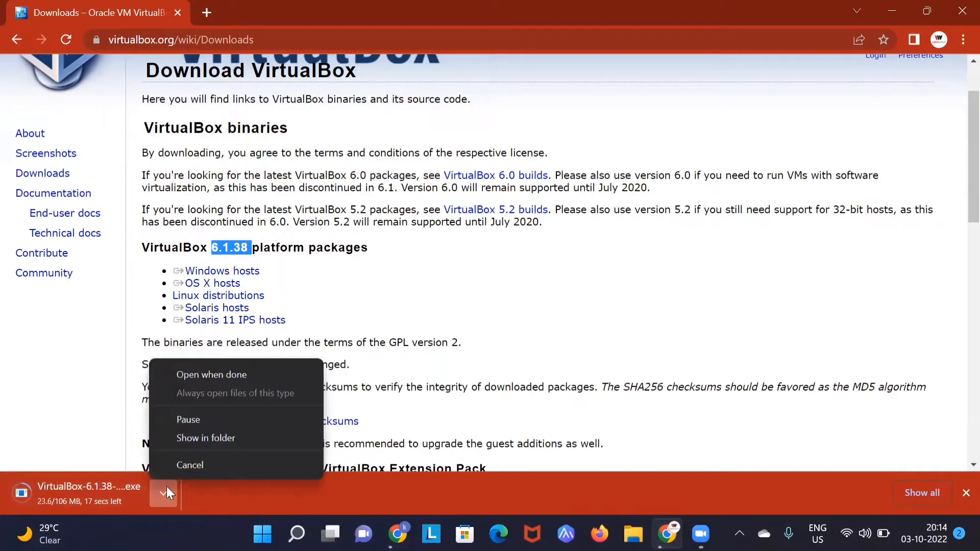
pyautogui.click(182, 465)
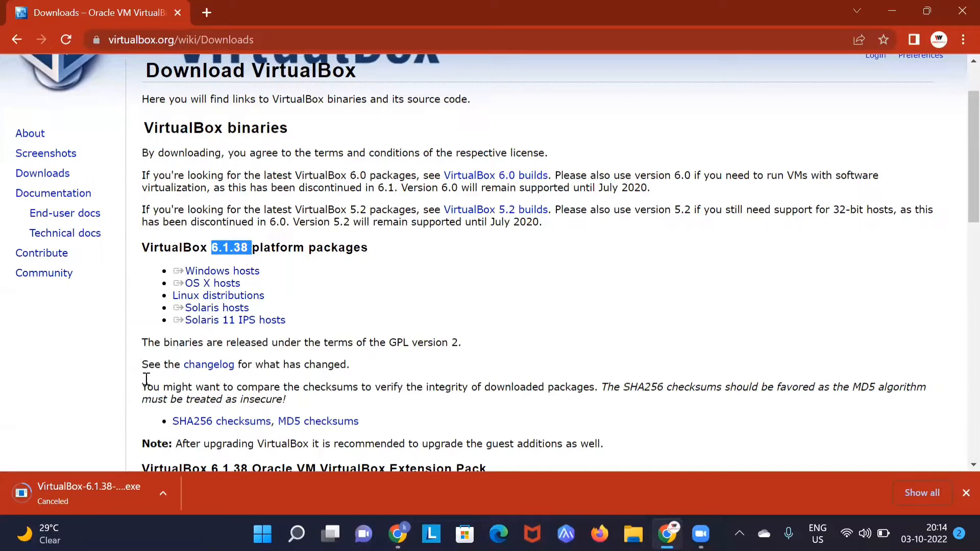
# Step: Launch Oracle VM VirtualBox from Windows search with 'virt', then switch back to Chrome
pyautogui.click(297, 533)
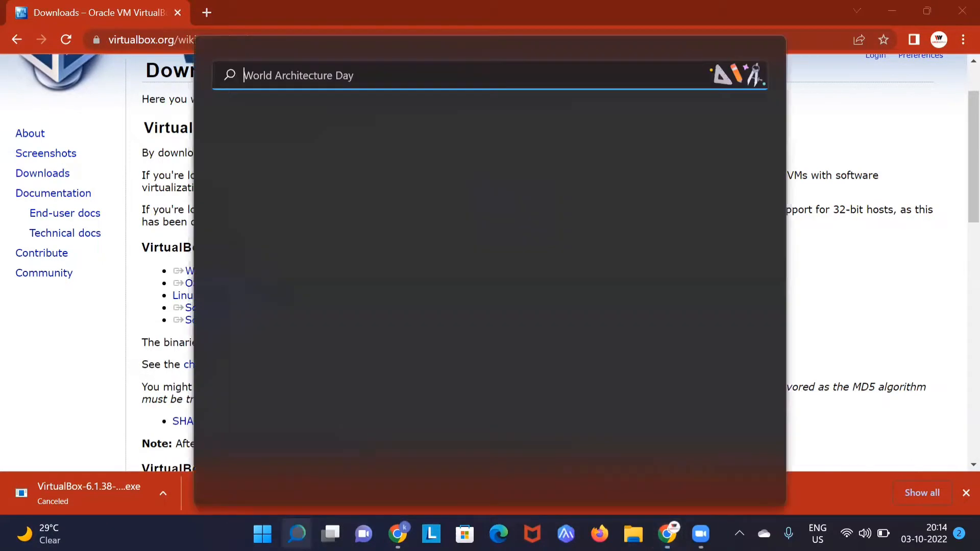
pyautogui.write('virt')
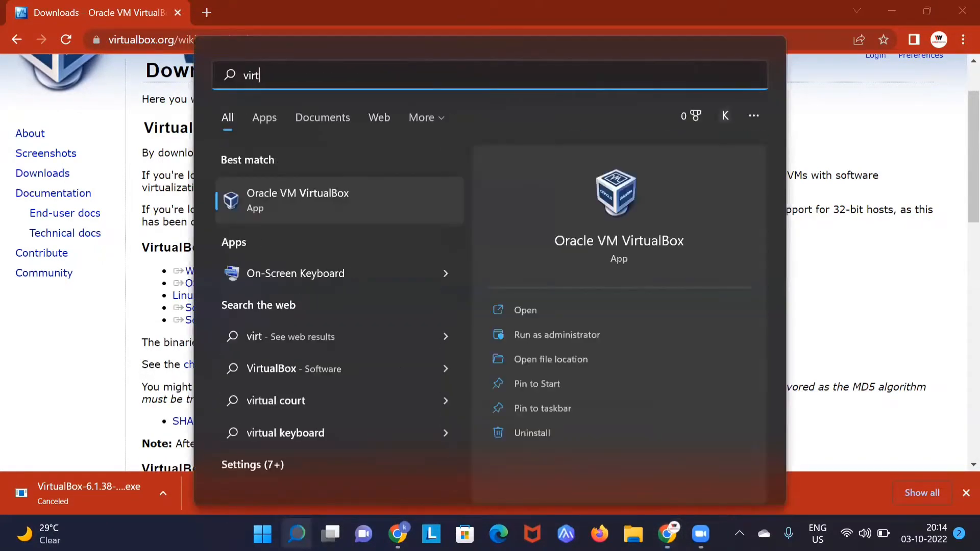
pyautogui.press('Return')
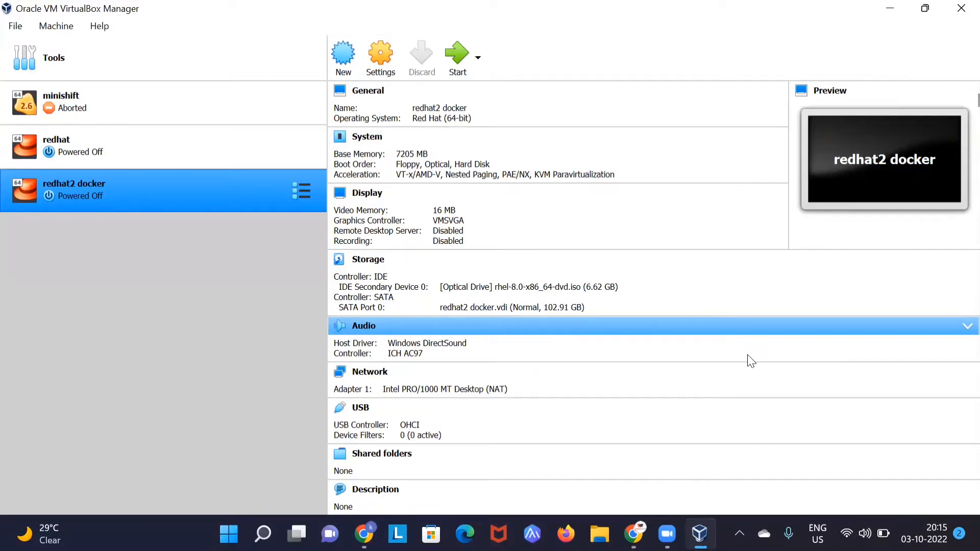
pyautogui.hotkey('alt', 'Tab')
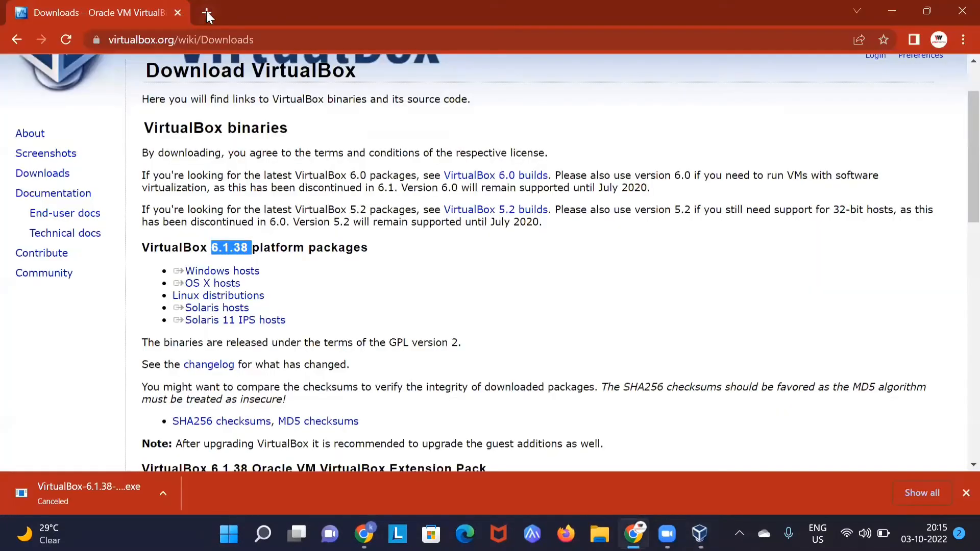
# Step: Search Google for 'rhel 9 iso download' in a new tab
pyautogui.click(207, 14)
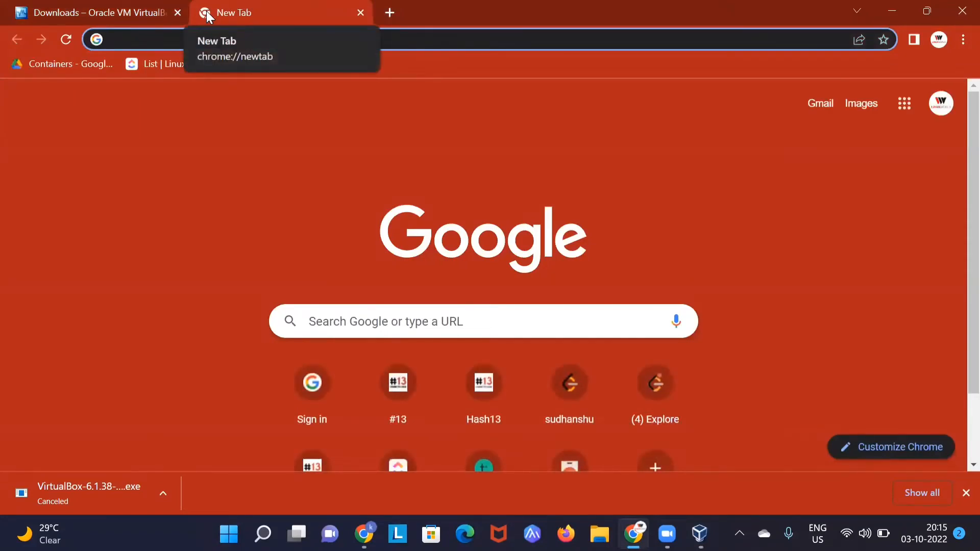
pyautogui.write('rhe')
pyautogui.press('Right')
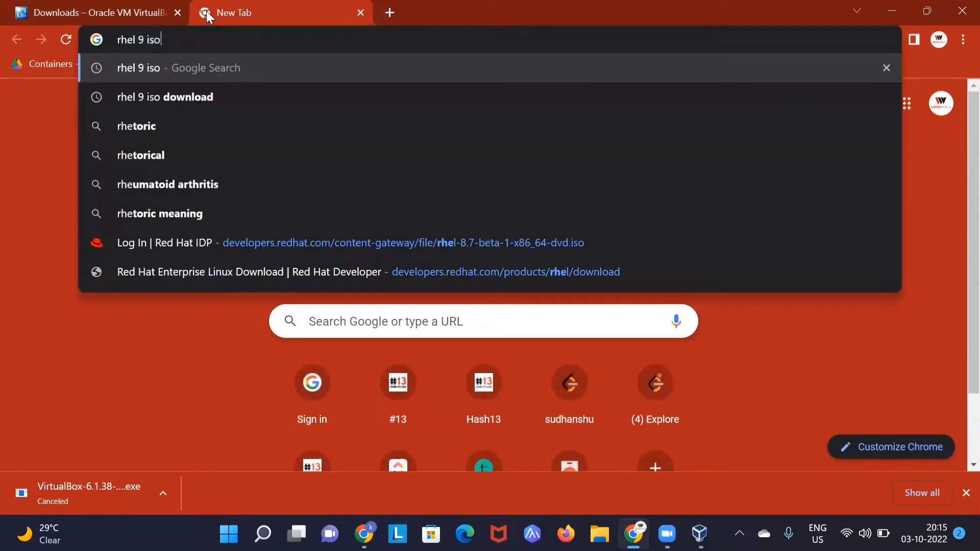
pyautogui.press('Down')
pyautogui.press('Return')
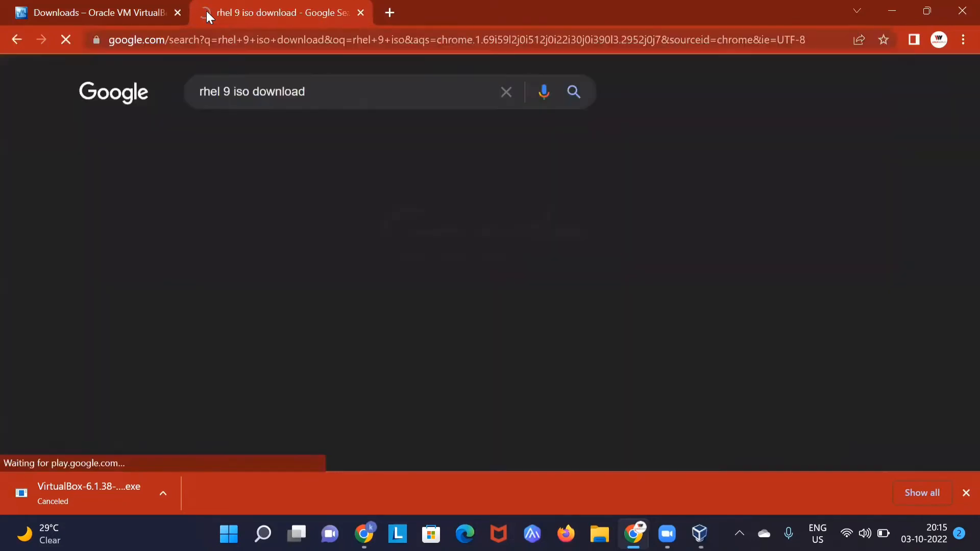
# Step: Open the Red Hat Developer RHEL page, close the download shelf, and click Download
pyautogui.click(136, 228)
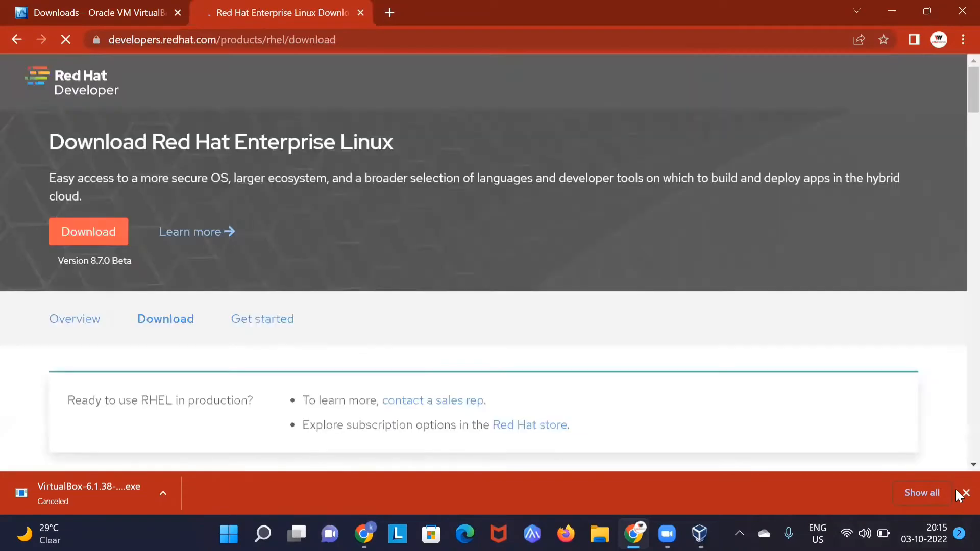
pyautogui.click(964, 493)
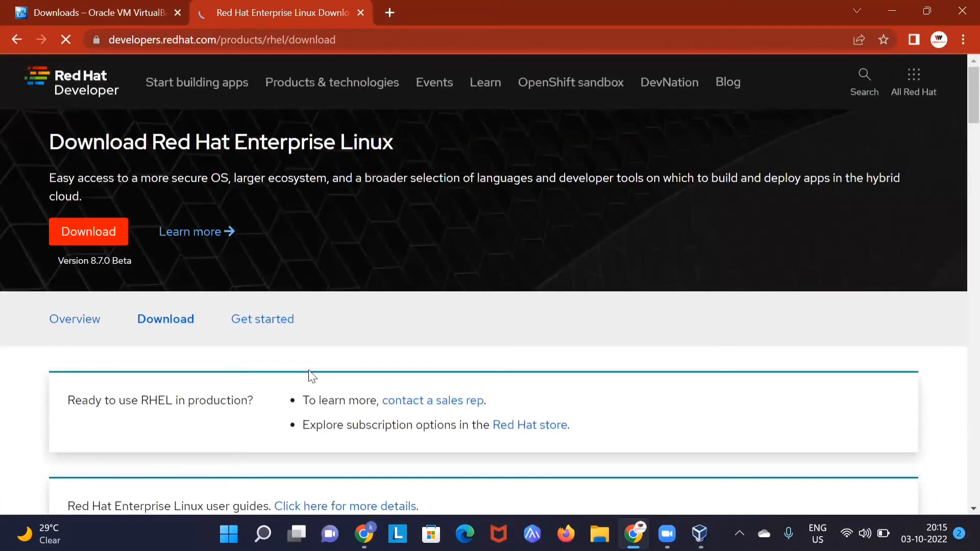
pyautogui.scroll(-1, 96, 153)
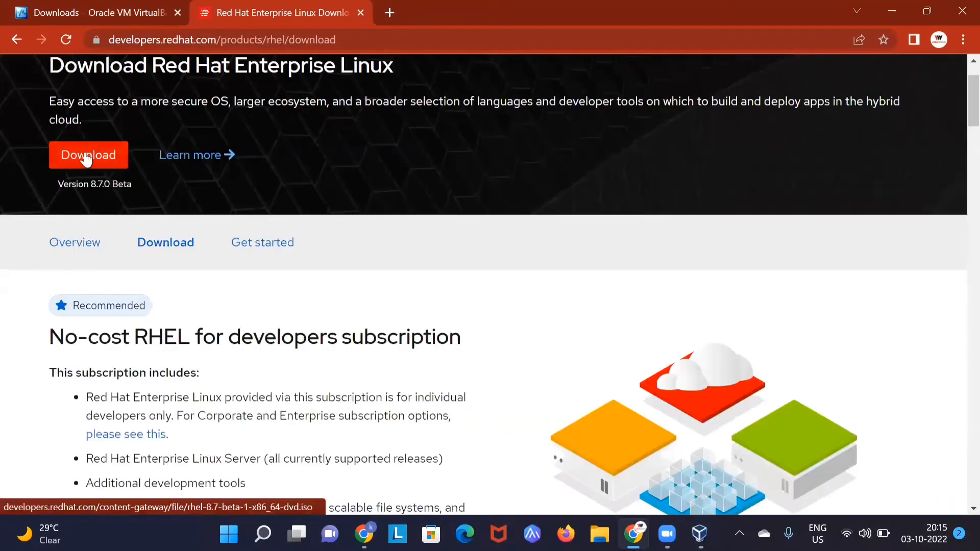
pyautogui.click(86, 156)
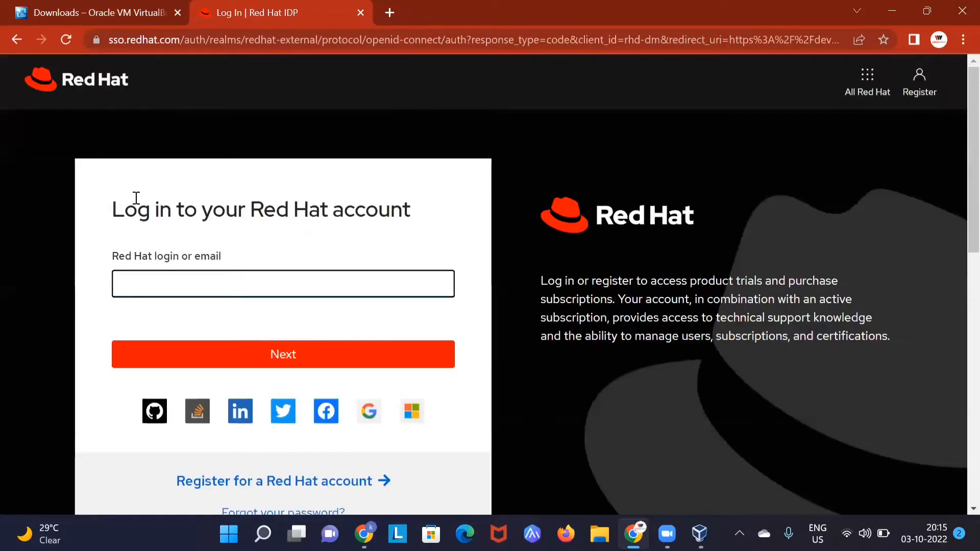
# Step: Go from the Red Hat login page to the 'Create a Red Hat account' registration form
pyautogui.click(172, 280)
pyautogui.scroll(-3, 245, 301)
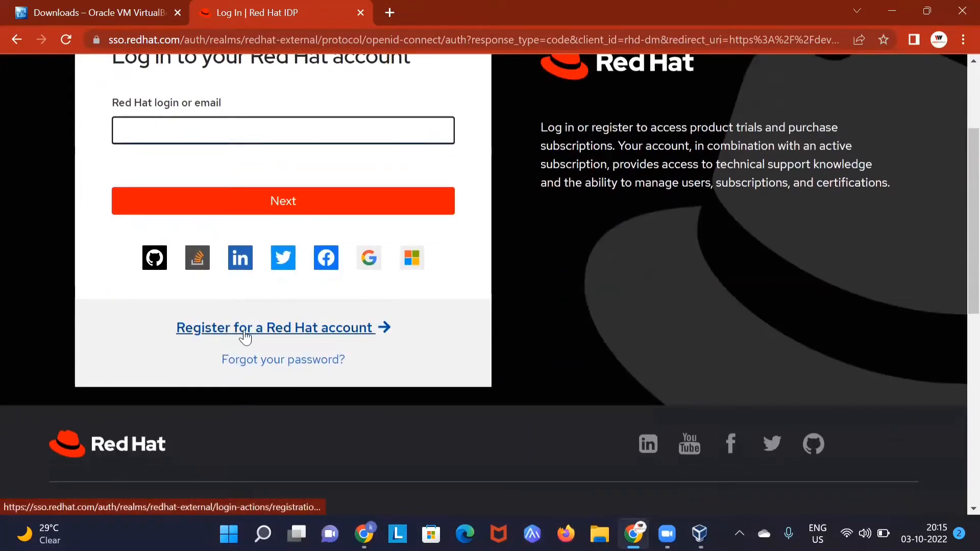
pyautogui.click(261, 332)
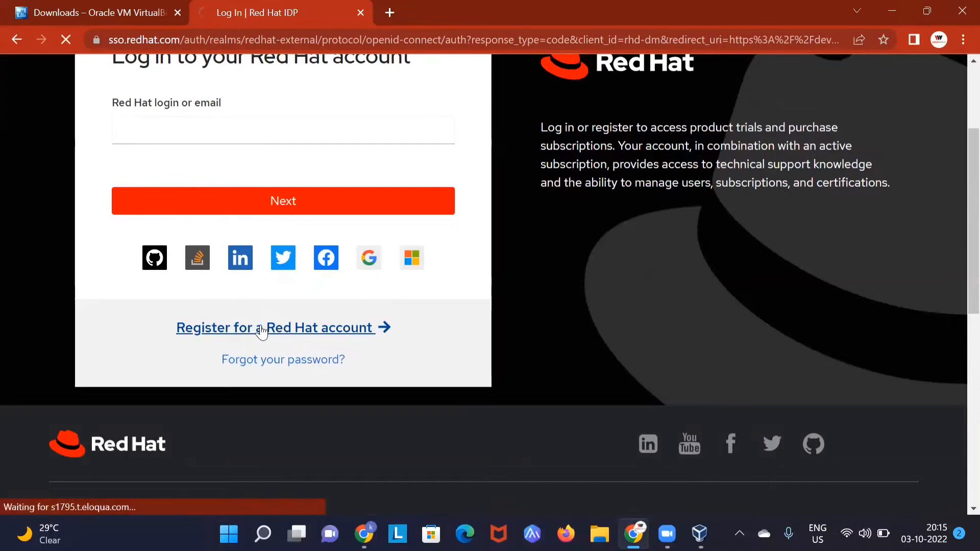
pyautogui.press('Tab')
pyautogui.scroll(-4, 345, 313)
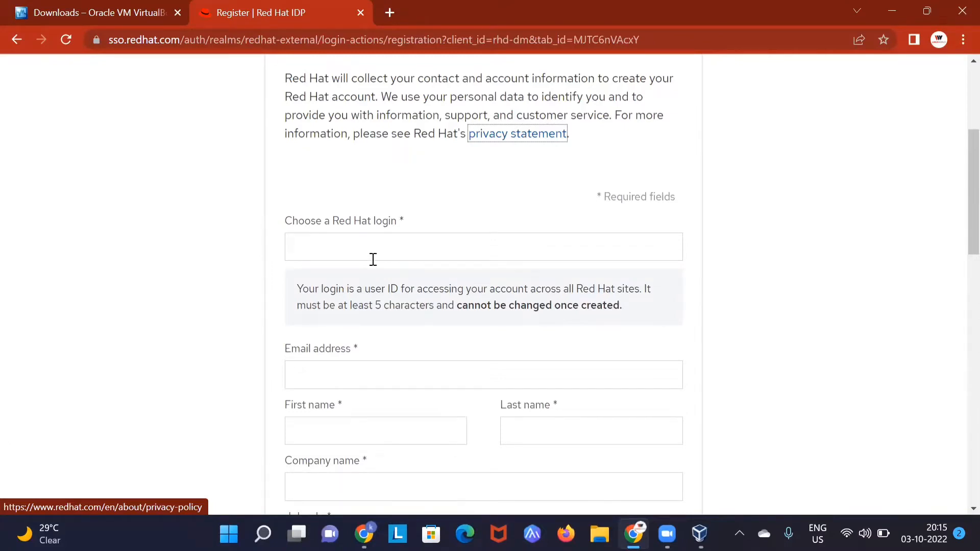
# Step: Enter the new Red Hat login name and fill the email field from a saved address
pyautogui.click(366, 250)
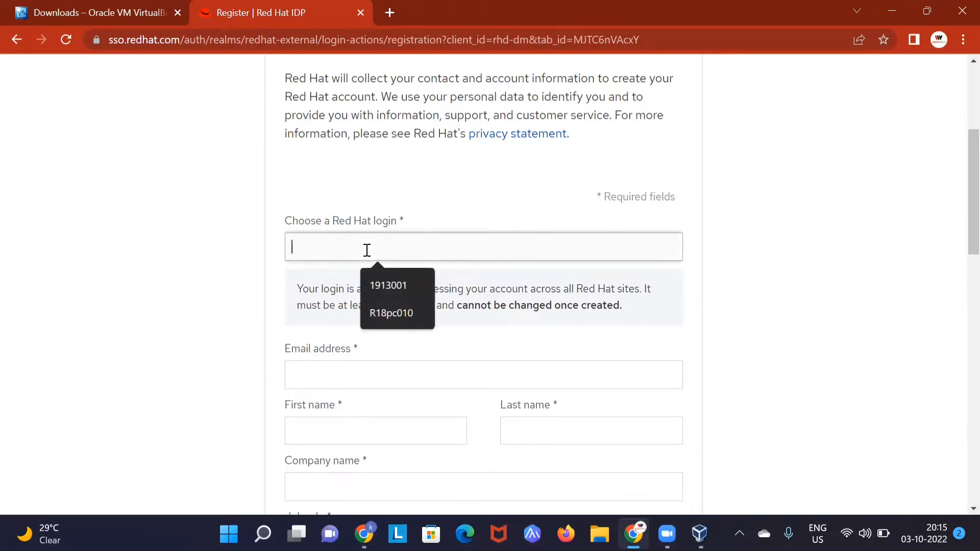
pyautogui.write('sudhan')
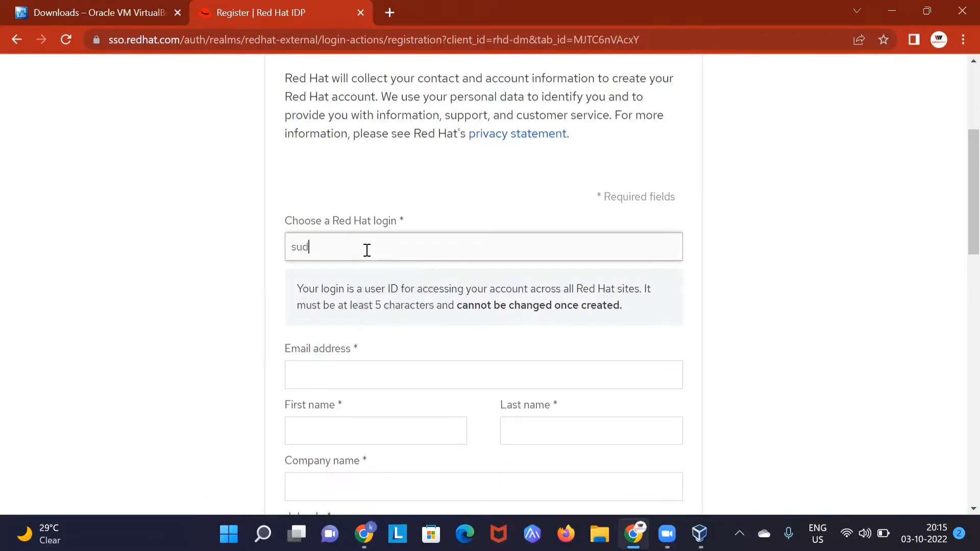
pyautogui.press('BackSpace')
pyautogui.press('BackSpace')
pyautogui.write('hanshulw')
pyautogui.scroll(-1, 366, 250)
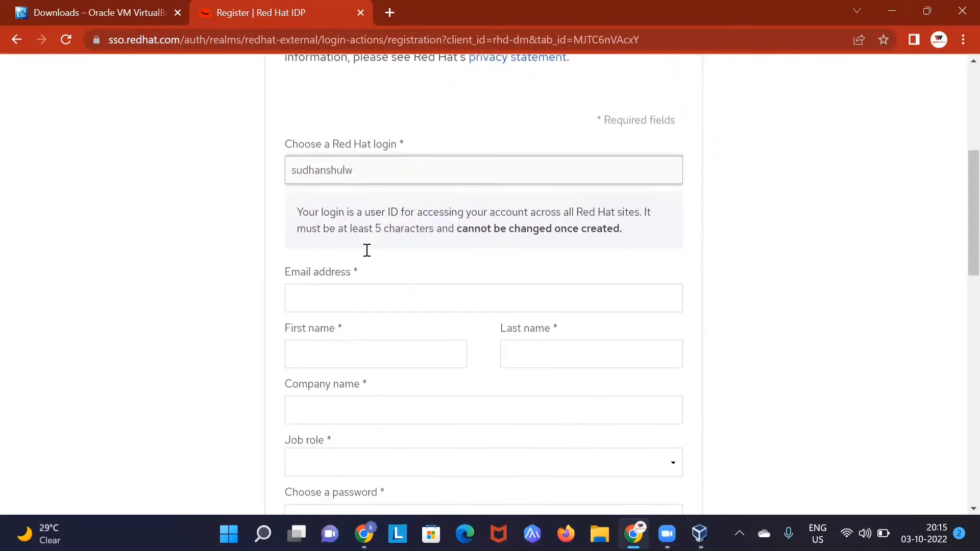
pyautogui.click(374, 295)
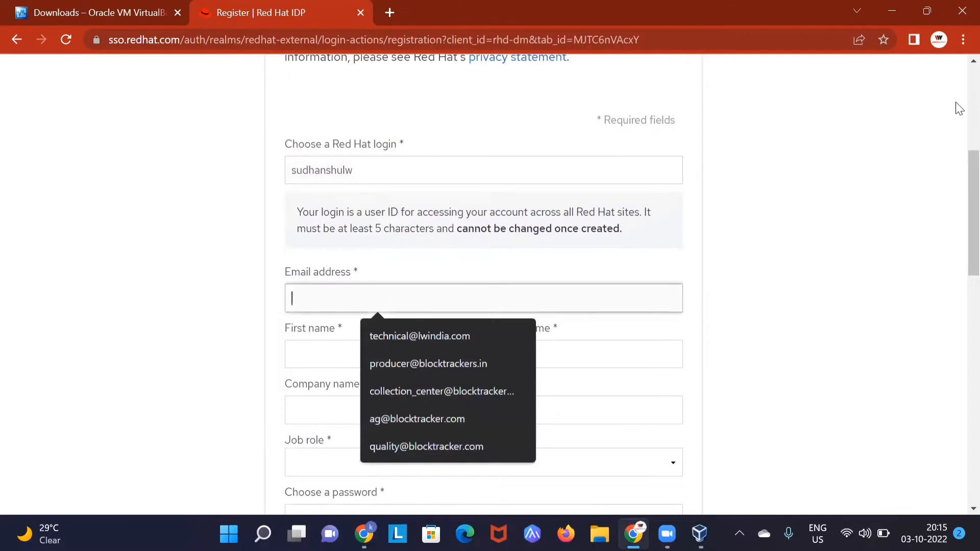
pyautogui.click(435, 332)
pyautogui.scroll(-1, 475, 302)
pyautogui.scroll(-2, 474, 302)
# Step: Fill in the first name, last name, and company name 'student'
pyautogui.click(383, 193)
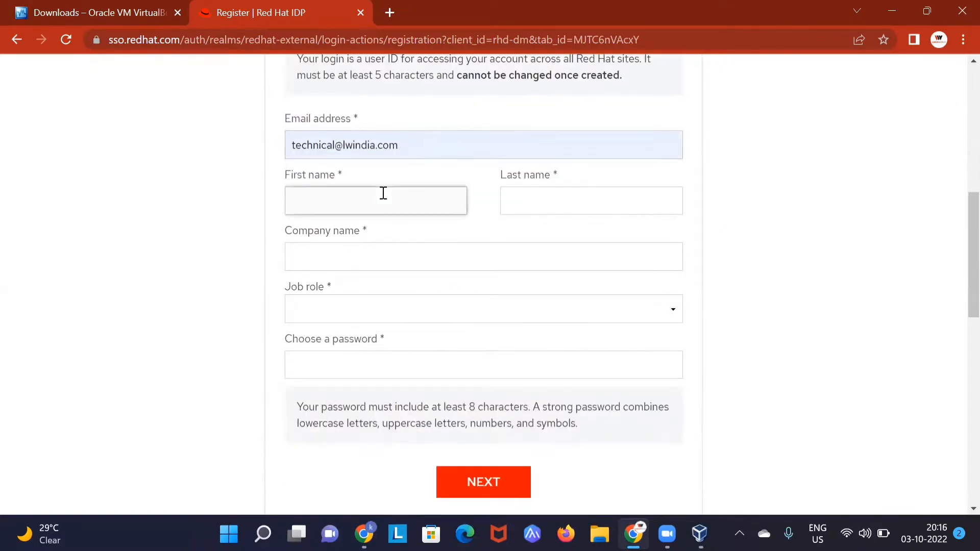
pyautogui.write('technical')
pyautogui.click(534, 198)
pyautogui.write('lw')
pyautogui.scroll(-2, 535, 198)
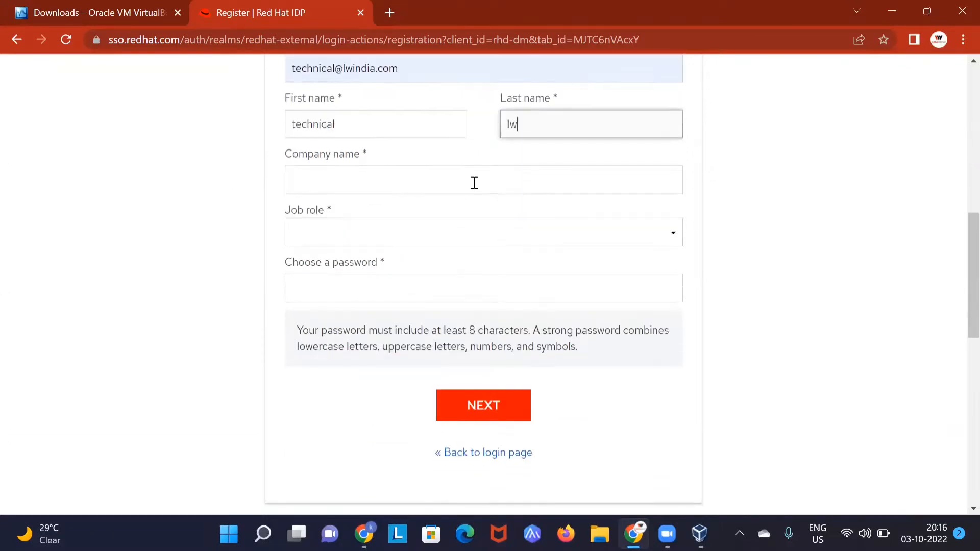
pyautogui.click(462, 186)
pyautogui.scroll(-3, 422, 204)
pyautogui.scroll(1, 423, 175)
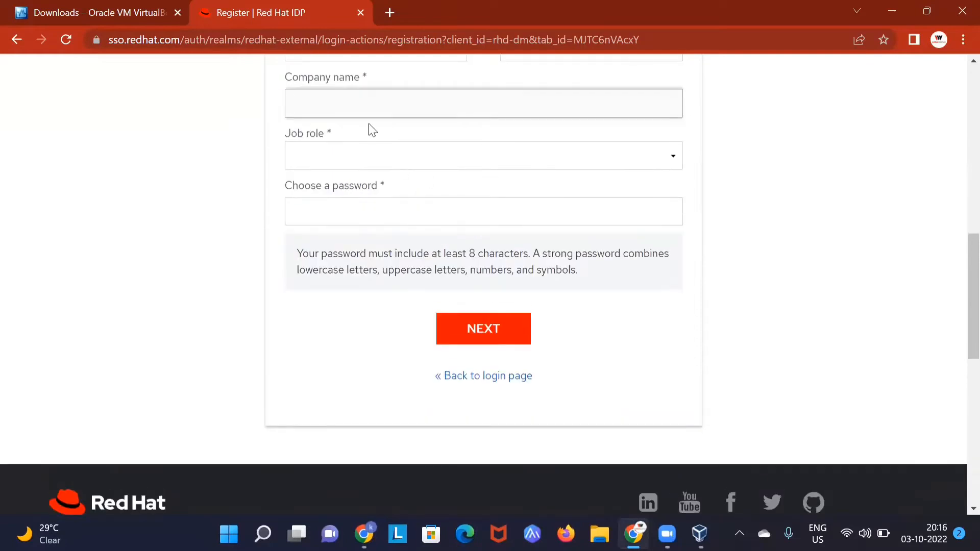
pyautogui.write('student')
# Step: Choose job role Engineer, accept Chrome's suggested strong password, and continue to the next page
pyautogui.click(375, 168)
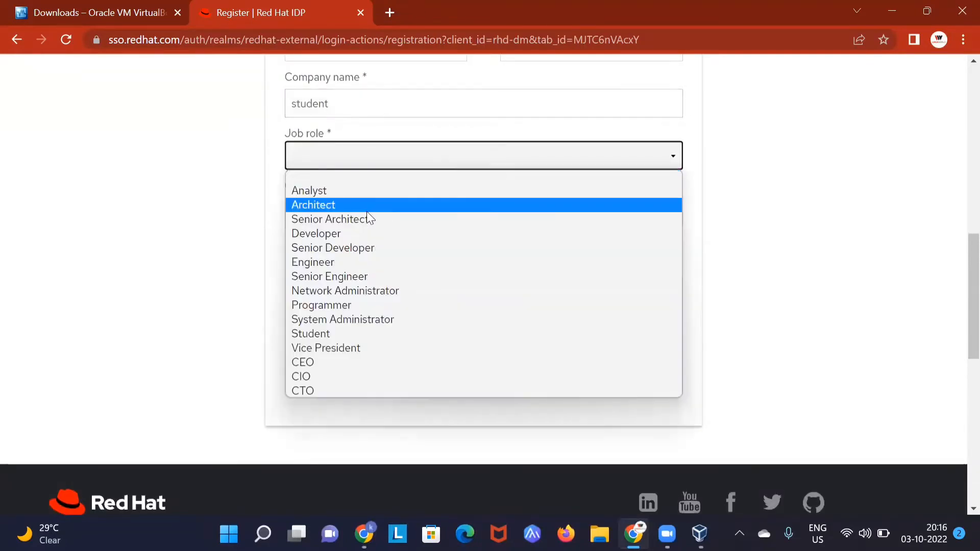
pyautogui.click(326, 262)
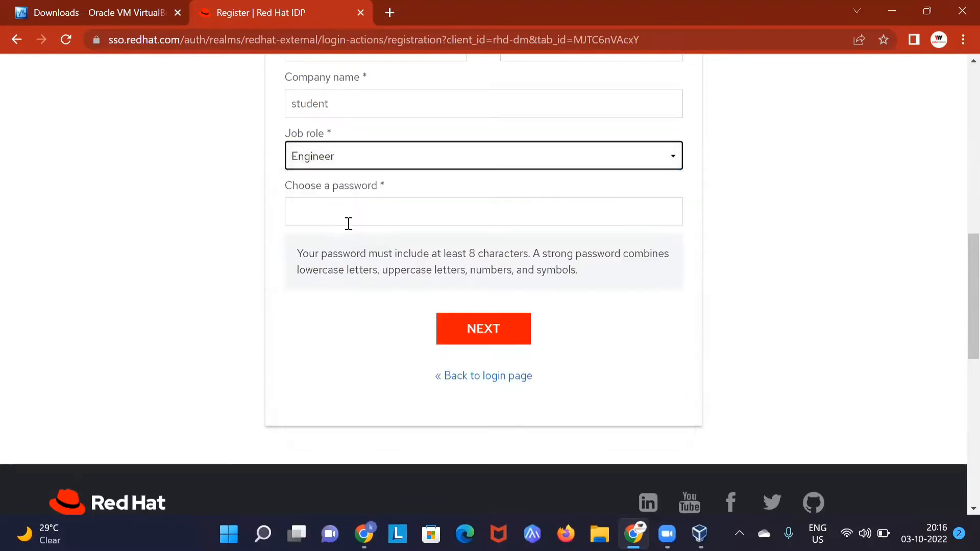
pyautogui.click(350, 221)
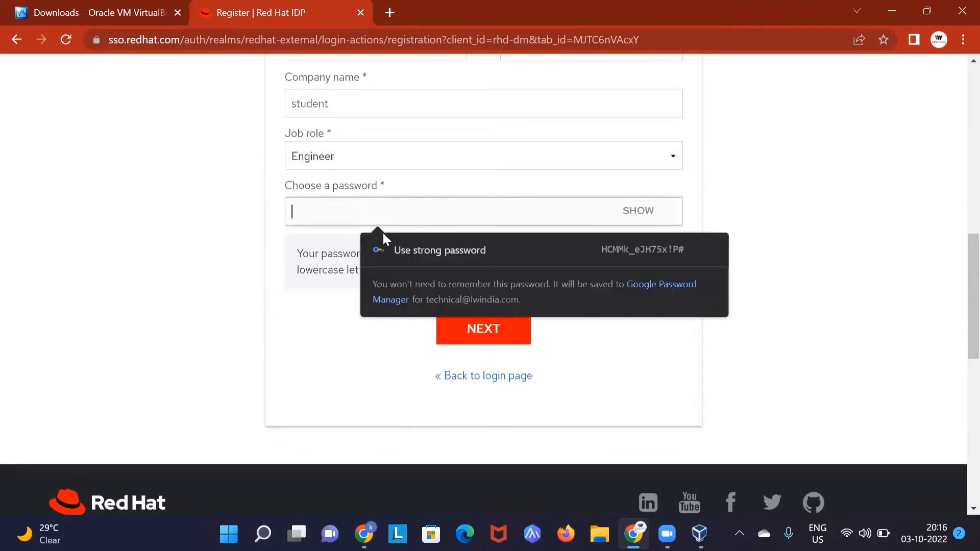
pyautogui.click(579, 258)
pyautogui.click(472, 332)
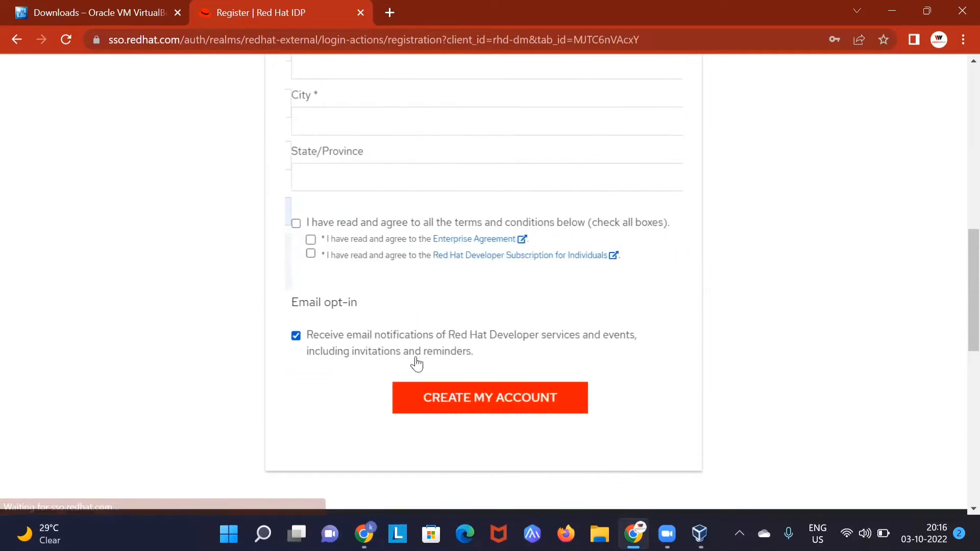
pyautogui.scroll(1, 450, 234)
# Step: Enter the phone number, pick a country, and fill in the first address line
pyautogui.scroll(-2, 447, 235)
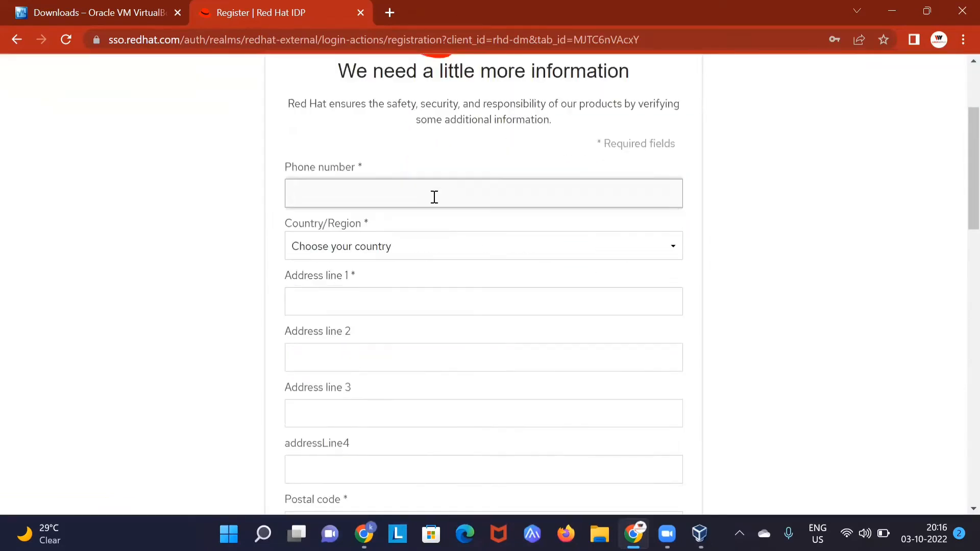
pyautogui.scroll(-2, 430, 182)
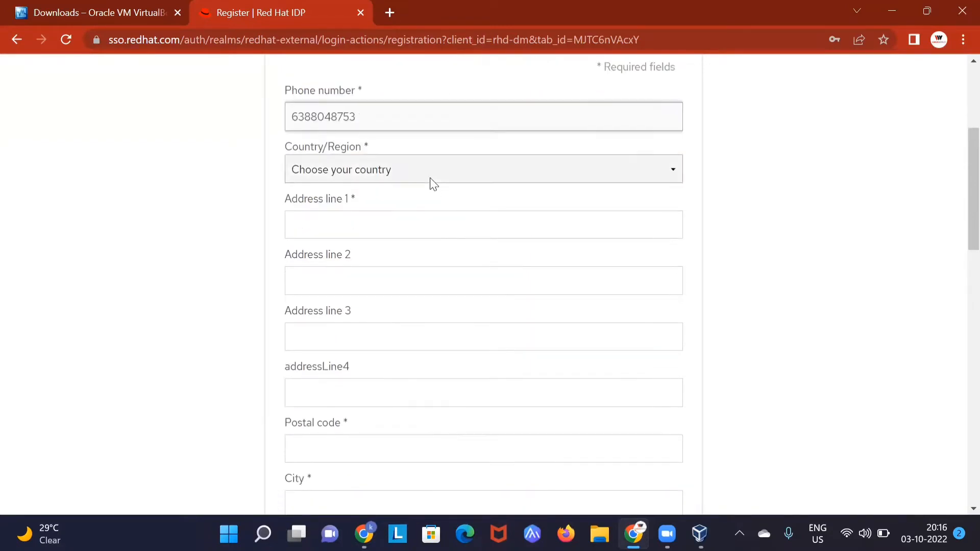
pyautogui.click(424, 176)
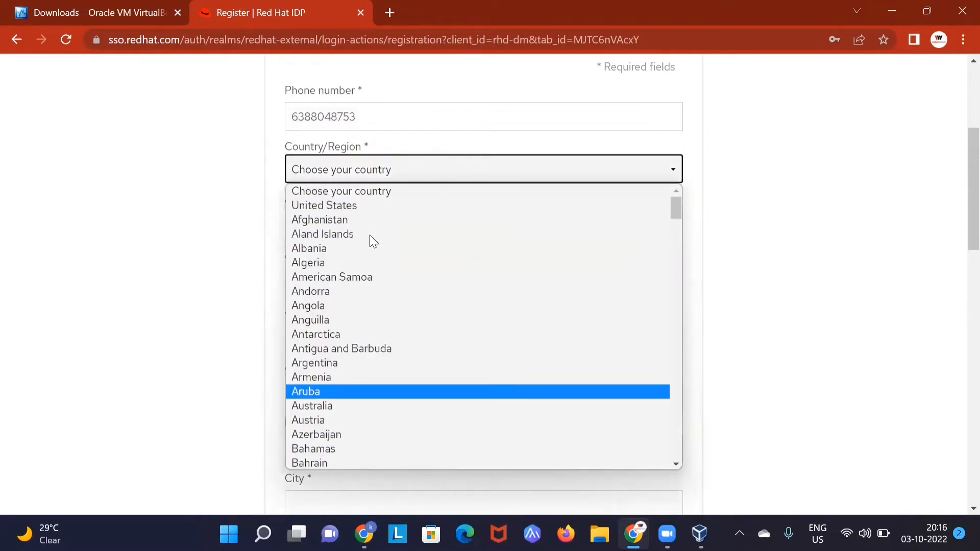
pyautogui.click(351, 208)
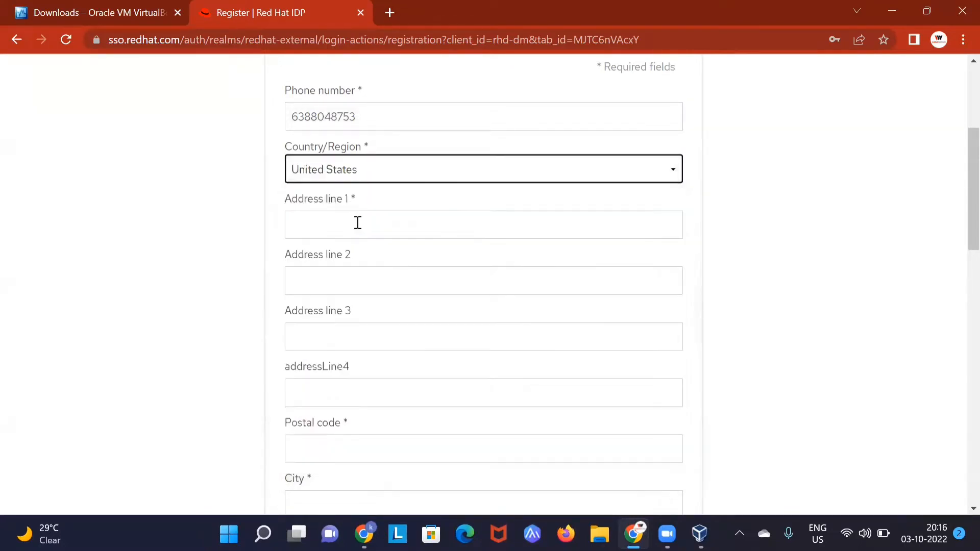
pyautogui.scroll(-2, 356, 223)
pyautogui.click(374, 147)
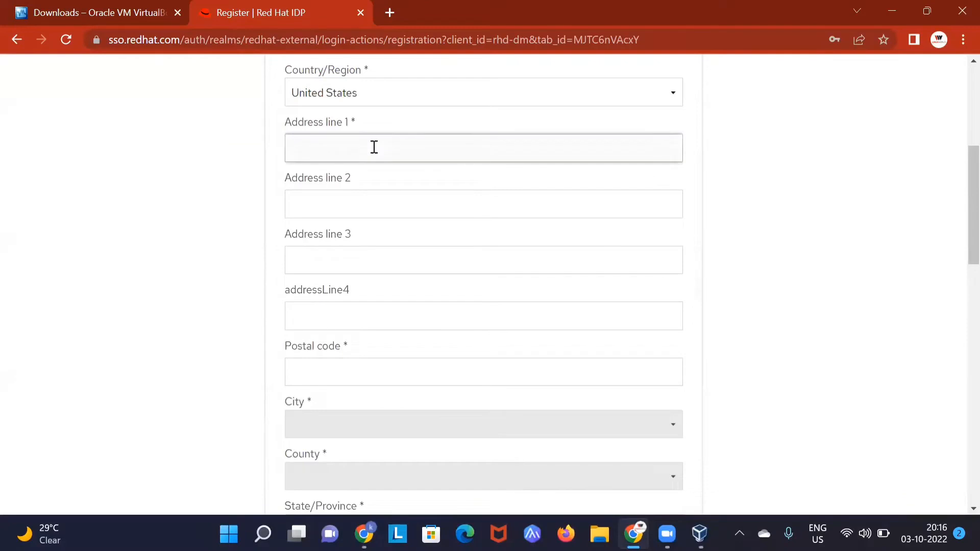
pyautogui.write('alld')
pyautogui.scroll(-2, 374, 147)
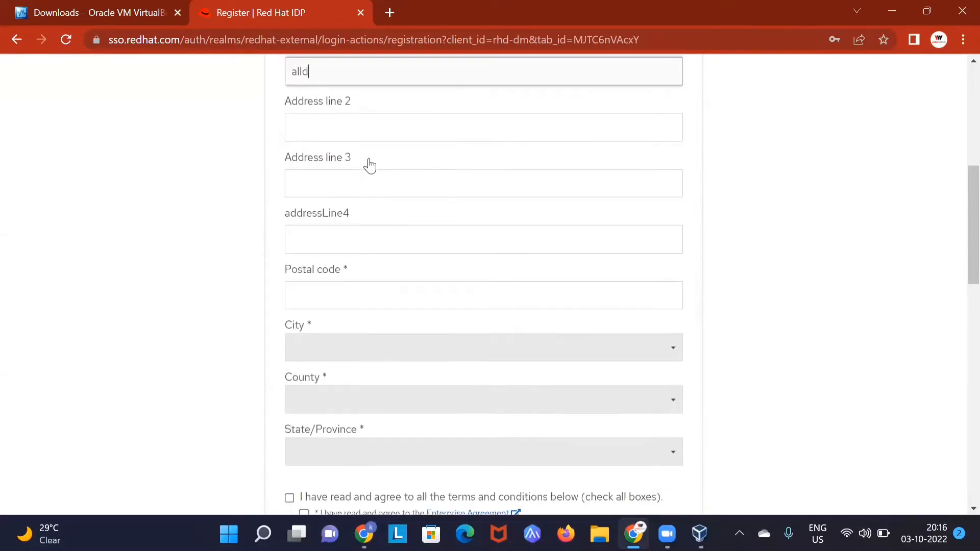
pyautogui.click(336, 290)
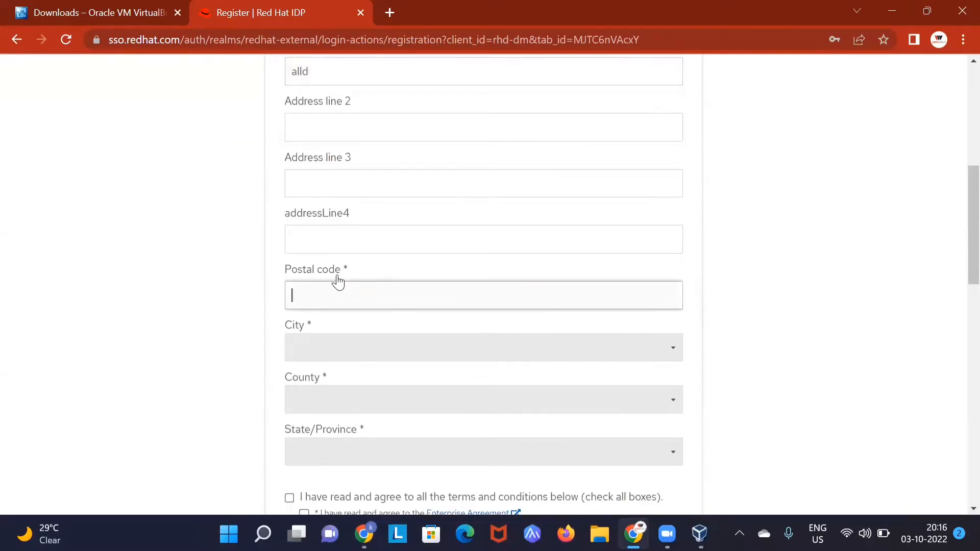
# Step: Change the country to India and re-enter the first address line
pyautogui.scroll(3, 339, 282)
pyautogui.click(370, 173)
pyautogui.scroll(-20, 371, 225)
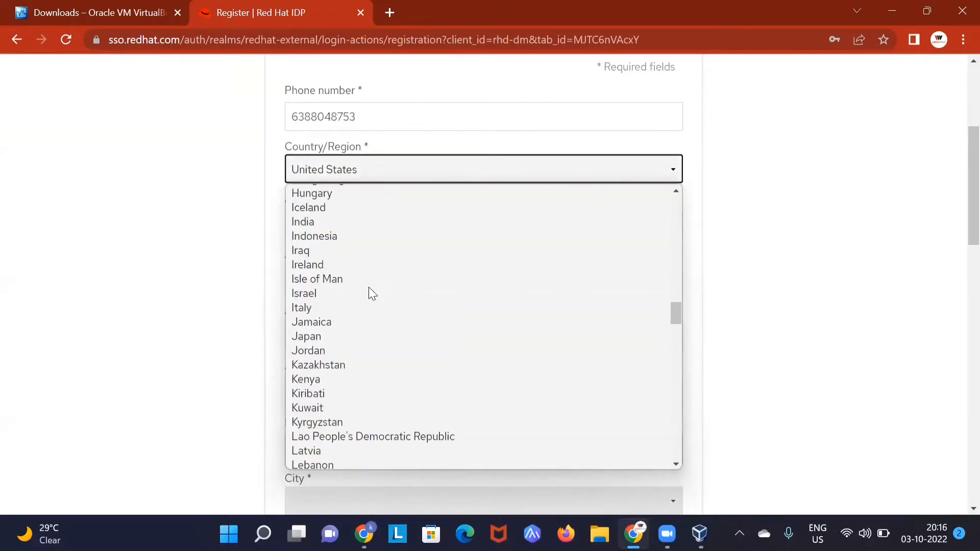
pyautogui.click(348, 221)
pyautogui.scroll(-2, 422, 308)
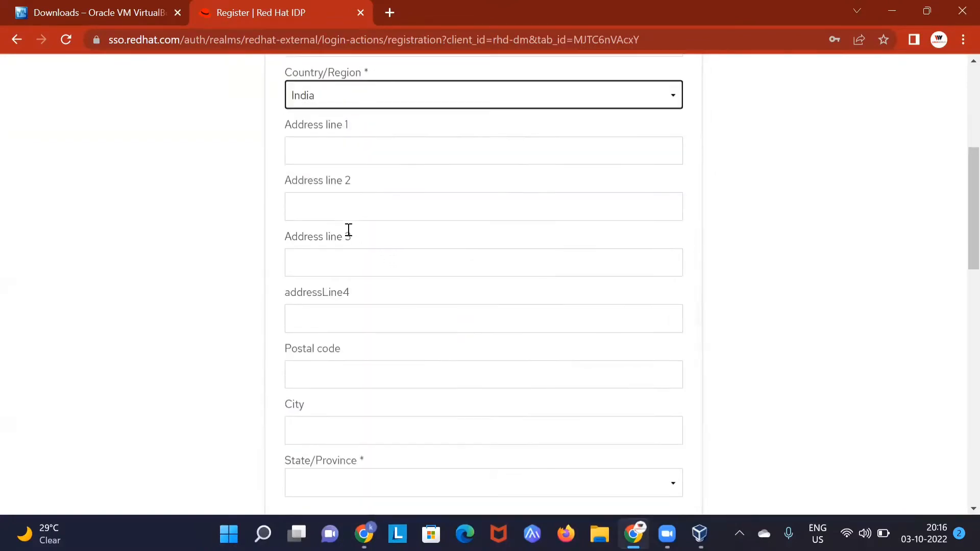
pyautogui.click(363, 140)
pyautogui.write('al')
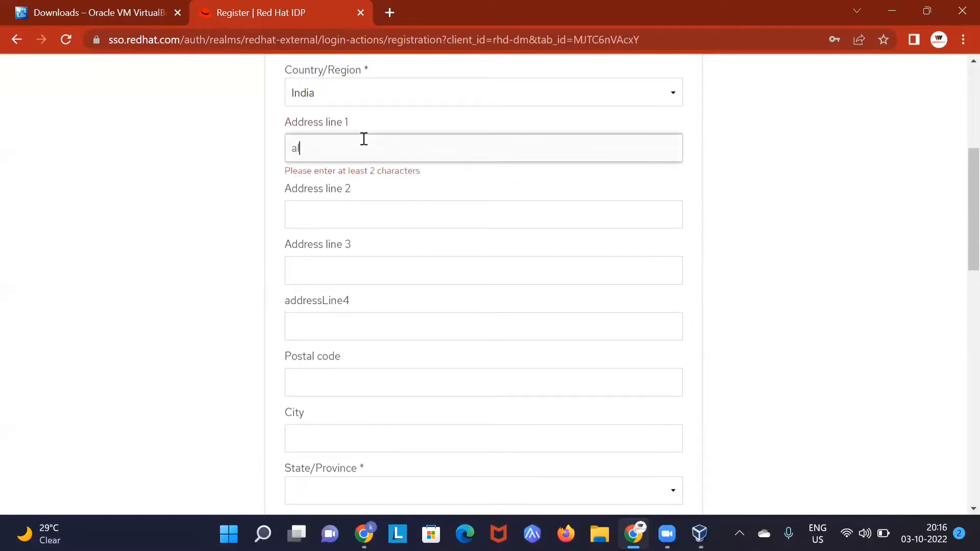
pyautogui.write('ld')
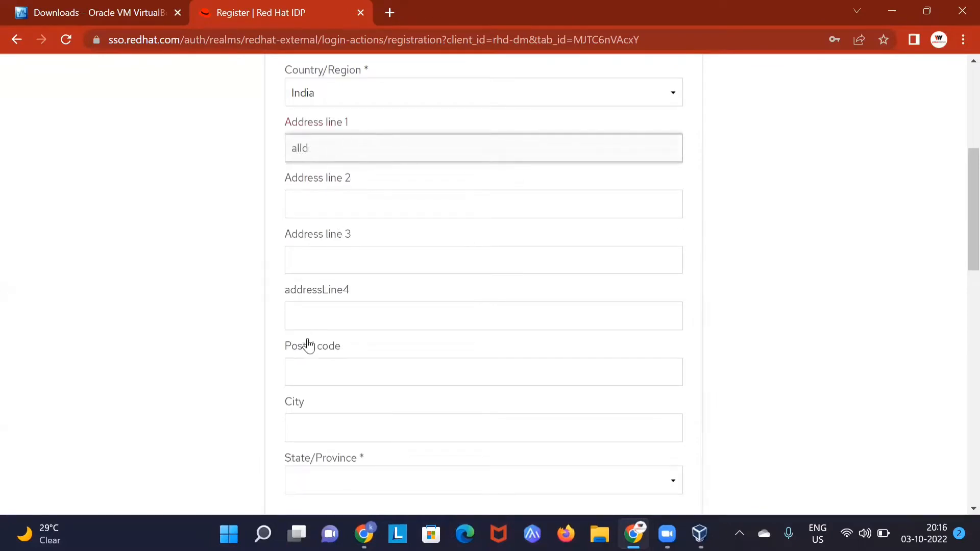
pyautogui.moveTo(316, 153); pyautogui.dragTo(284, 148)
# Step: Set the state to Uttar Pradesh, accept all terms, and create the account
pyautogui.scroll(-1, 350, 219)
pyautogui.scroll(-2, 321, 272)
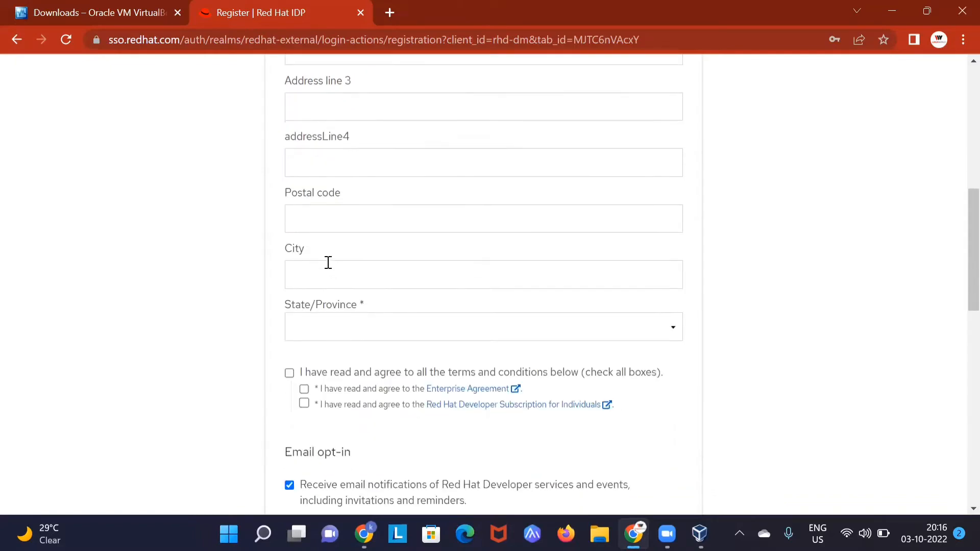
pyautogui.click(317, 257)
pyautogui.scroll(-2, 328, 258)
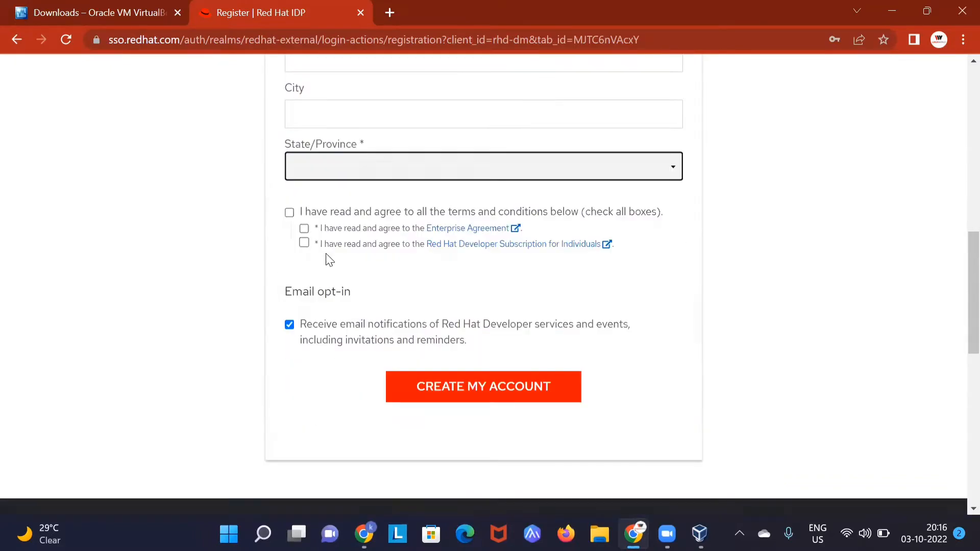
pyautogui.click(360, 98)
pyautogui.scroll(-6, 343, 235)
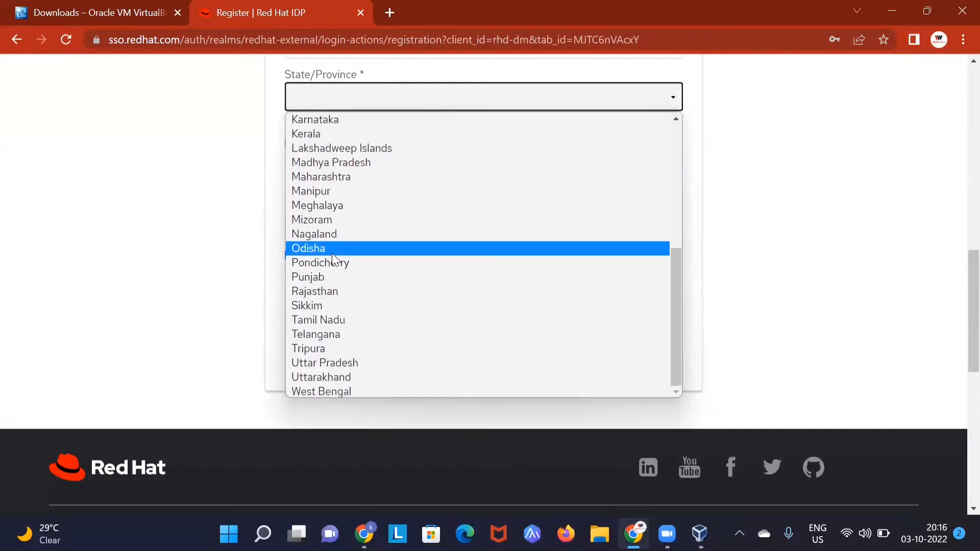
pyautogui.click(319, 360)
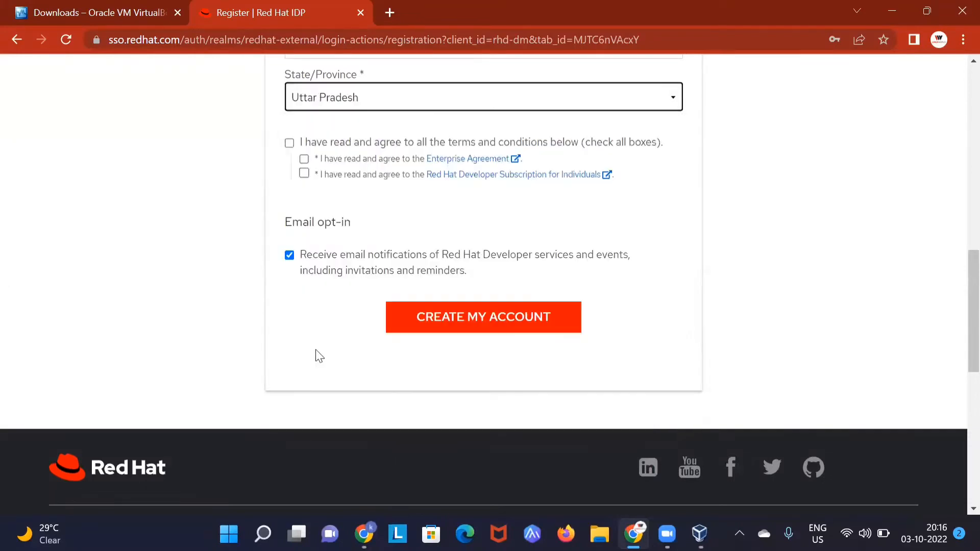
pyautogui.click(289, 143)
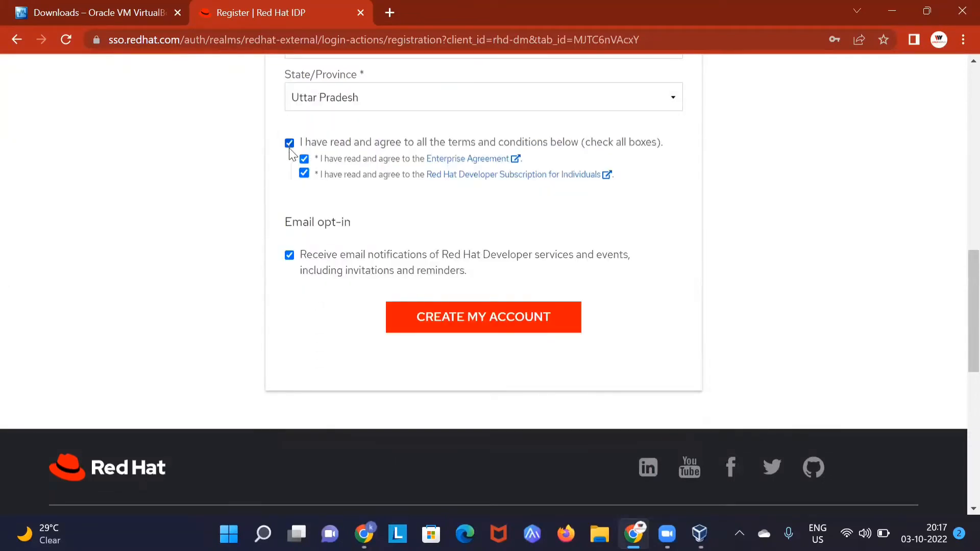
pyautogui.click(458, 314)
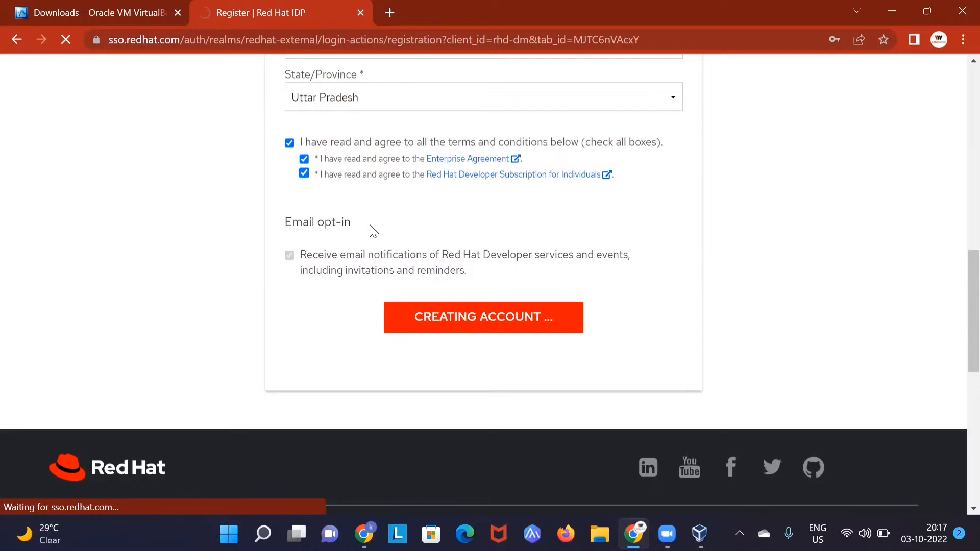
pyautogui.scroll(3, 421, 186)
pyautogui.scroll(10, 421, 186)
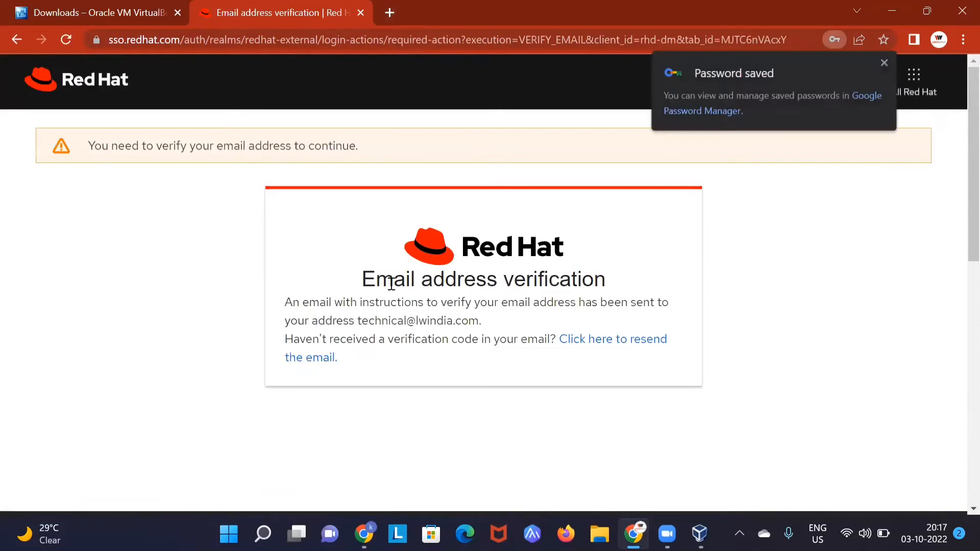
# Step: Open Gmail in a new tab
pyautogui.click(389, 12)
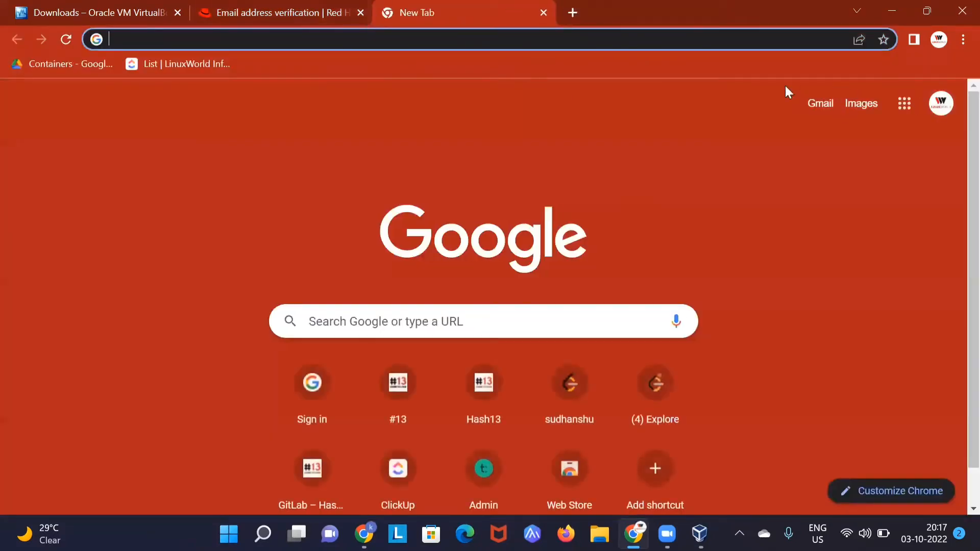
pyautogui.click(827, 103)
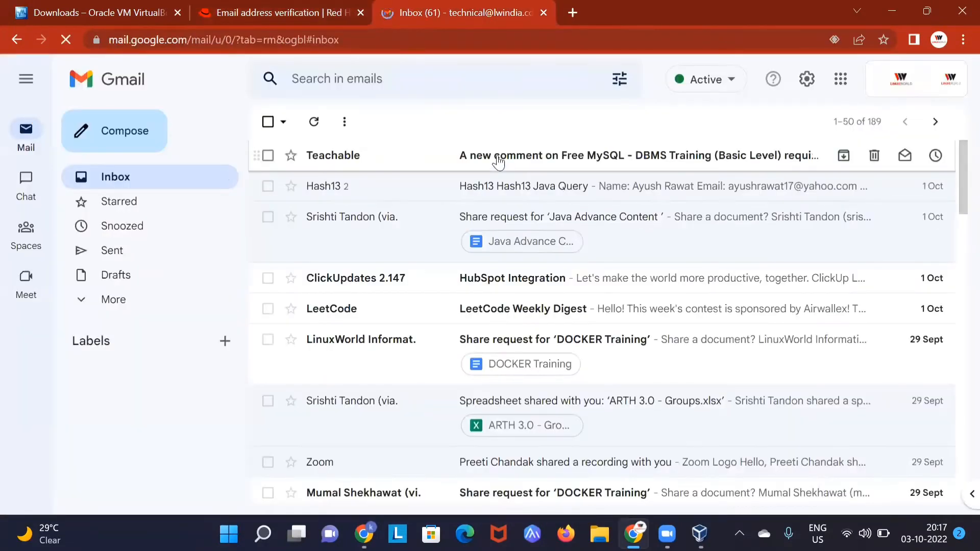
pyautogui.click(496, 156)
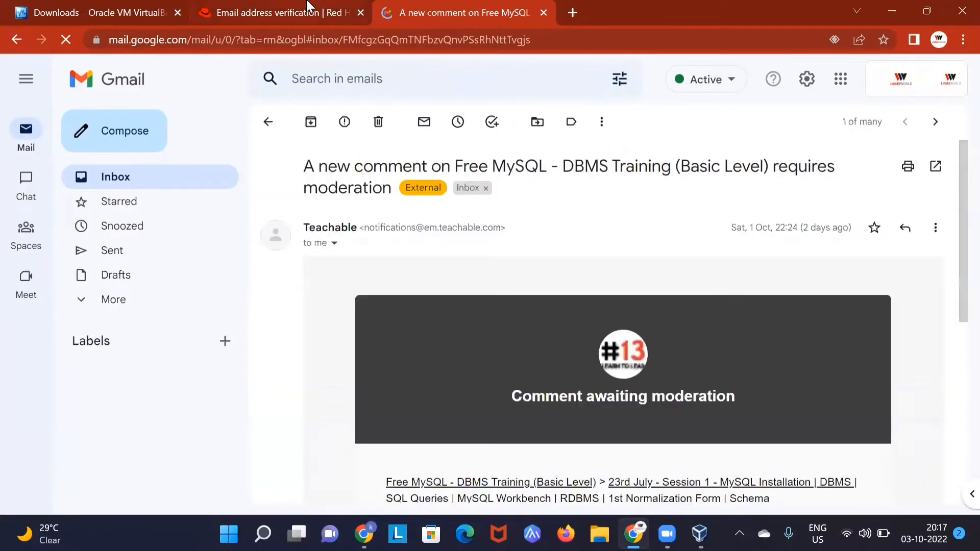
pyautogui.click(306, 12)
pyautogui.click(450, 7)
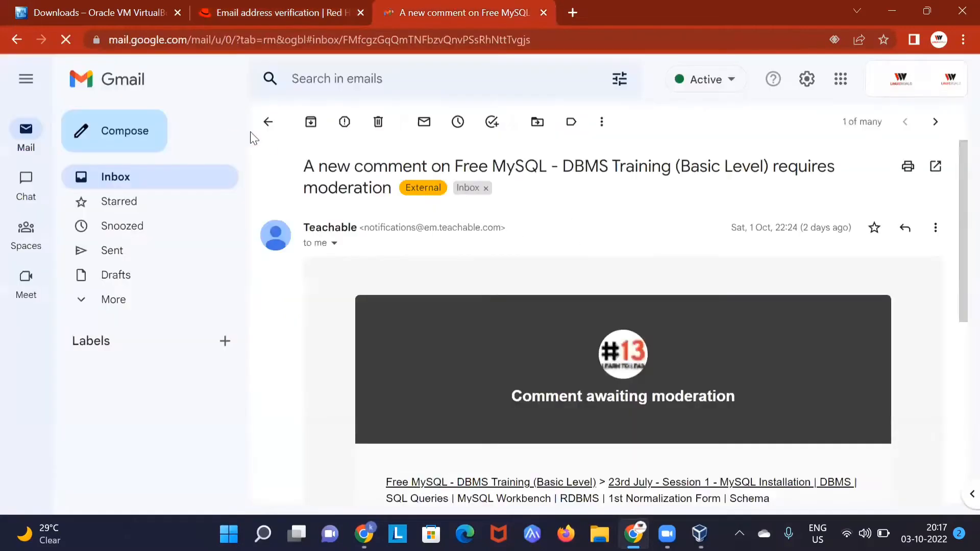
# Step: Refresh the inbox, open the 'Verify email for Red Hat account' message, and follow its link
pyautogui.click(268, 122)
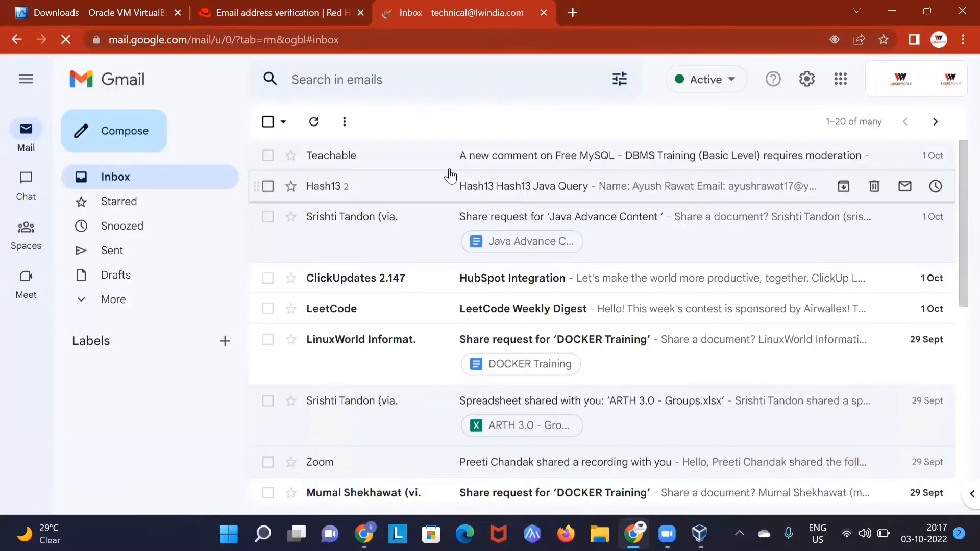
pyautogui.click(314, 121)
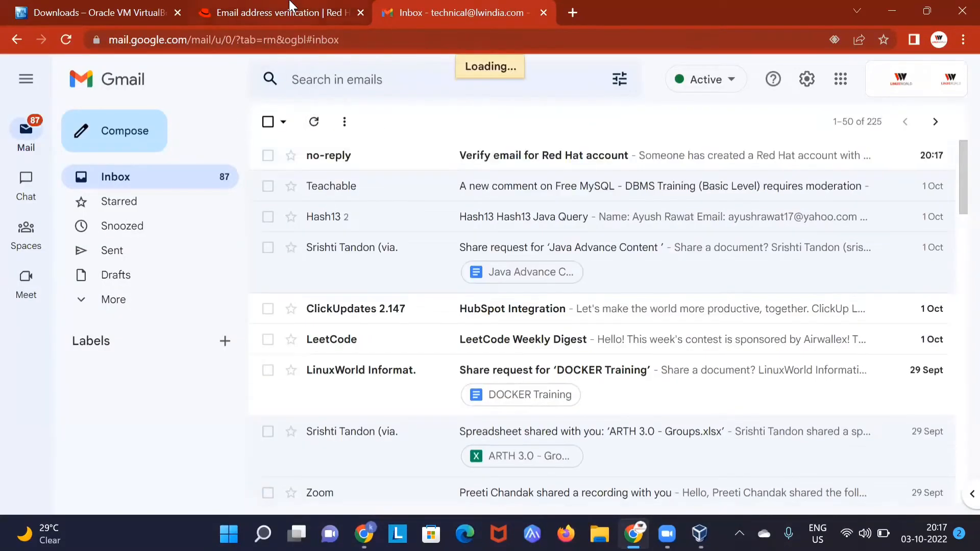
pyautogui.click(578, 159)
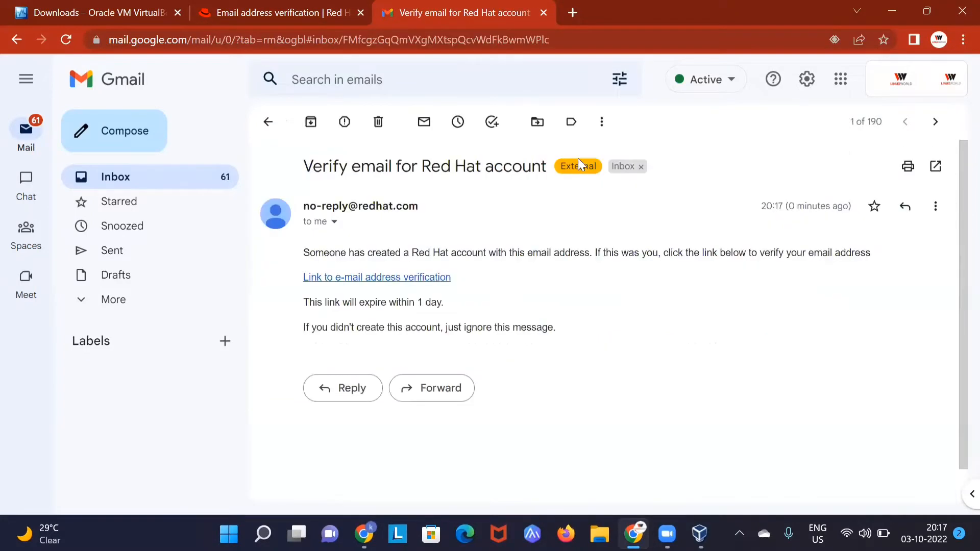
pyautogui.click(372, 278)
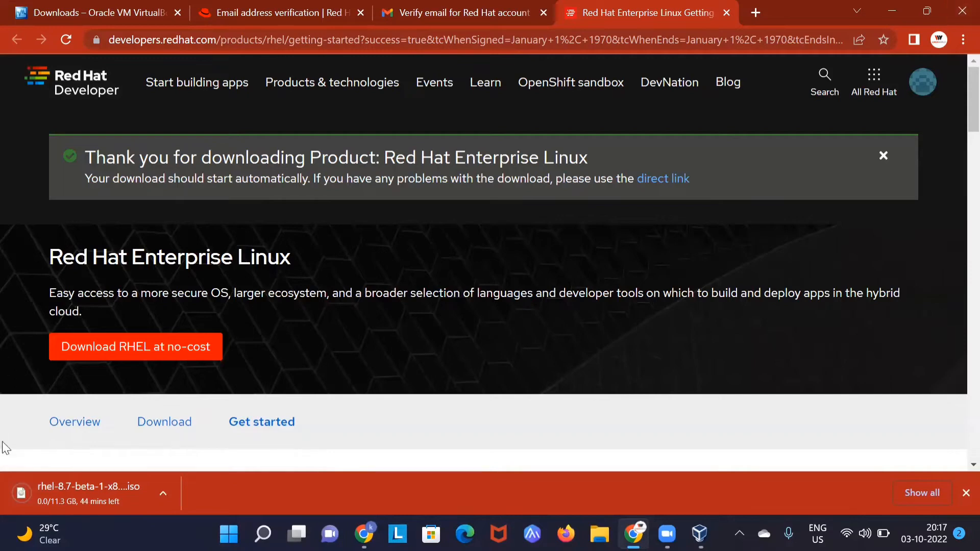
# Step: Cancel the rhel-8.7 beta ISO download, dismiss its notice, and close the three extra tabs
pyautogui.click(160, 494)
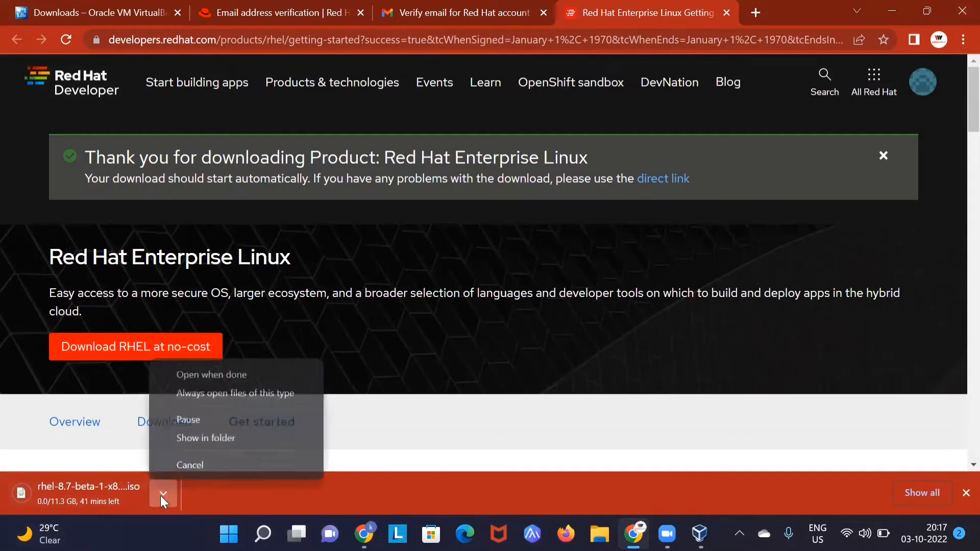
pyautogui.click(180, 467)
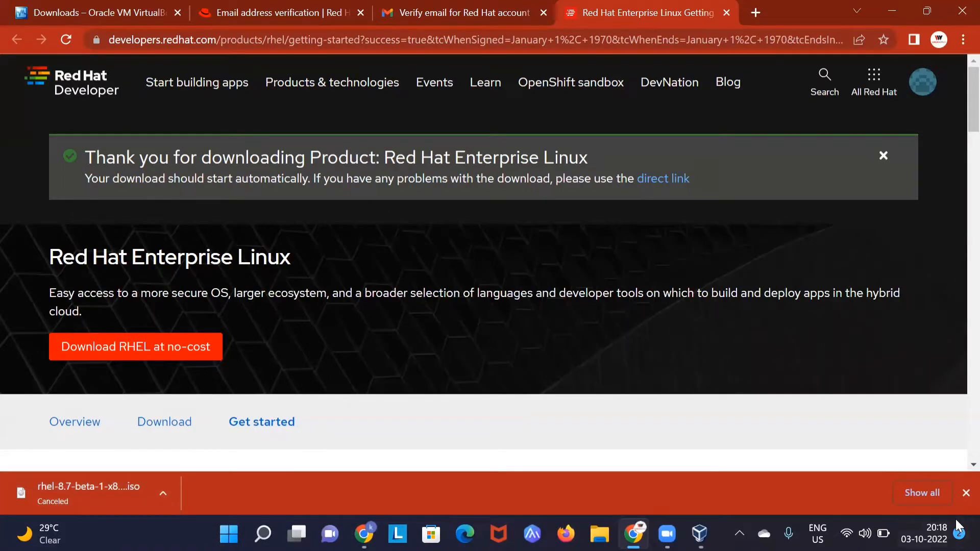
pyautogui.click(966, 492)
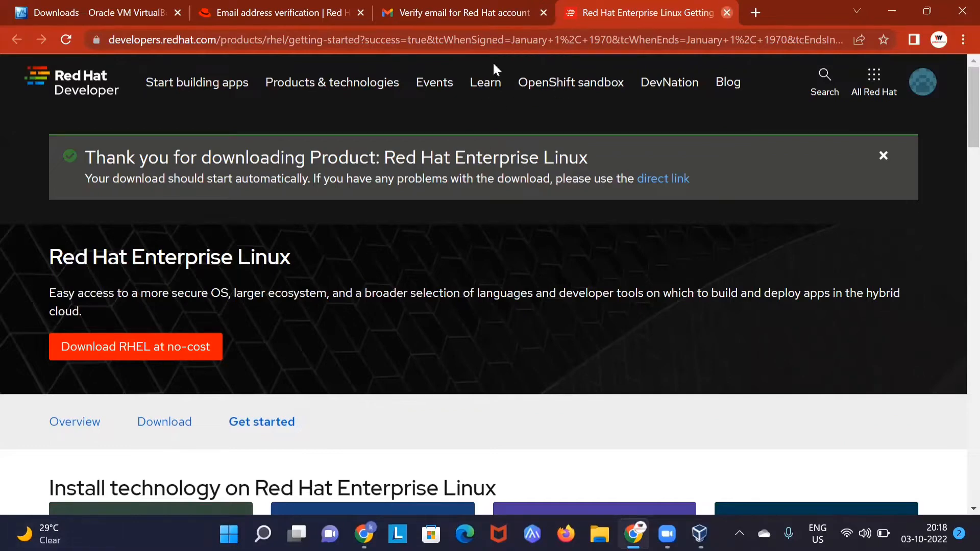
pyautogui.hotkey('ctrl', 'w')
pyautogui.click(542, 13)
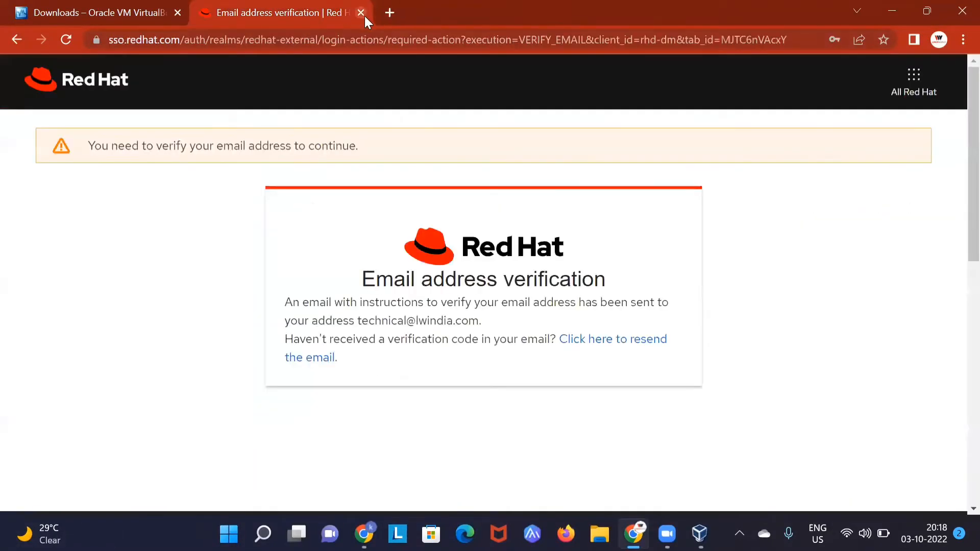
pyautogui.hotkey('ctrl', 'w')
# Step: Search Google for 'rhel 9 iso download' in a new tab
pyautogui.click(205, 10)
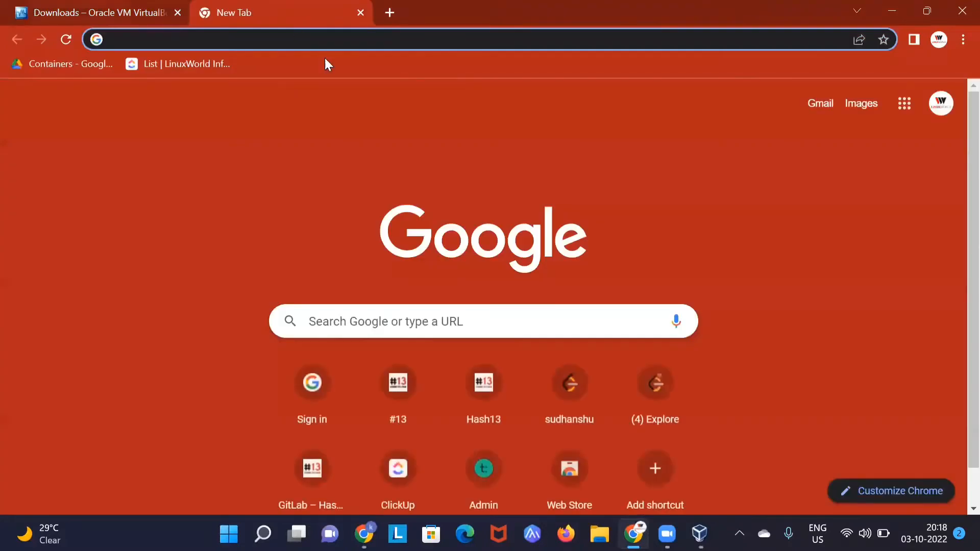
pyautogui.write('rhel 9 iso download')
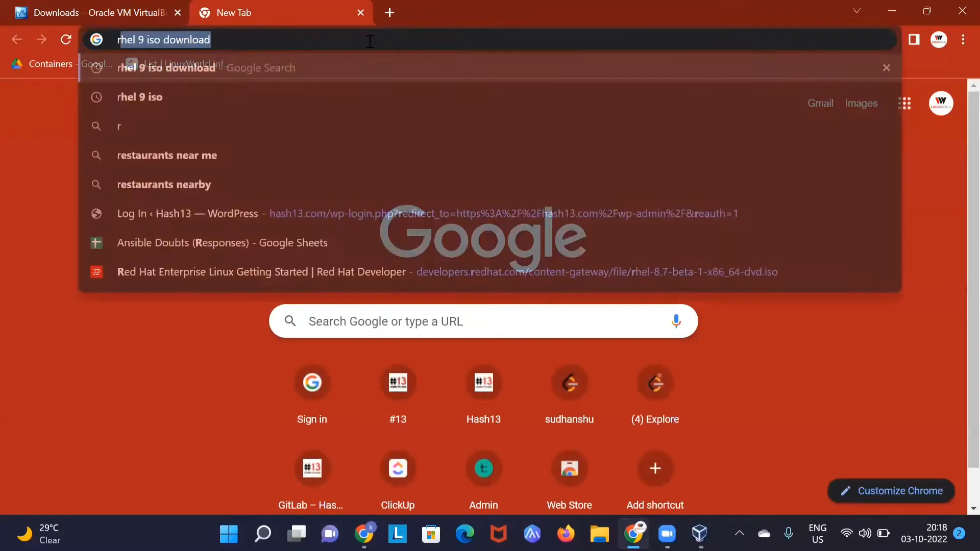
pyautogui.press('Return')
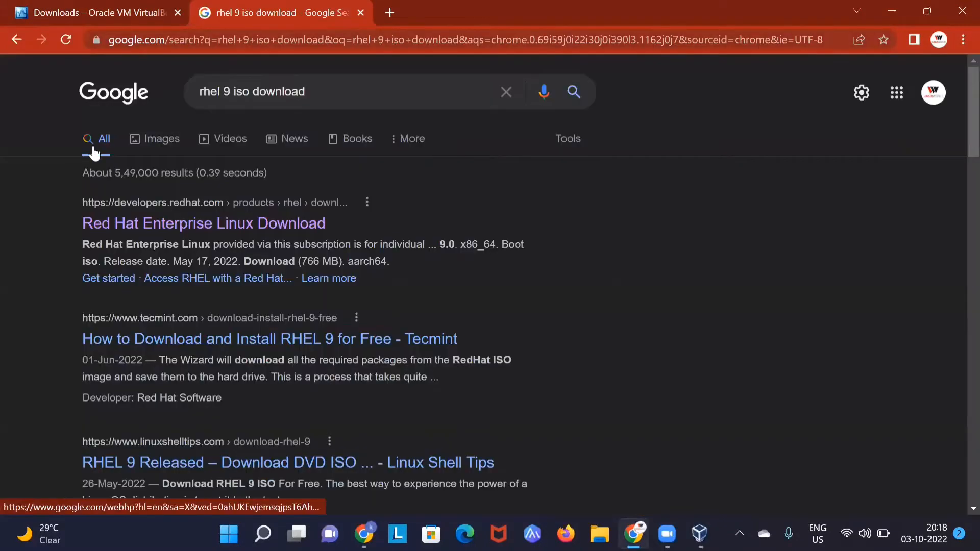
# Step: Open the Red Hat Enterprise Linux download page and locate the 9.0 release listings
pyautogui.click(132, 221)
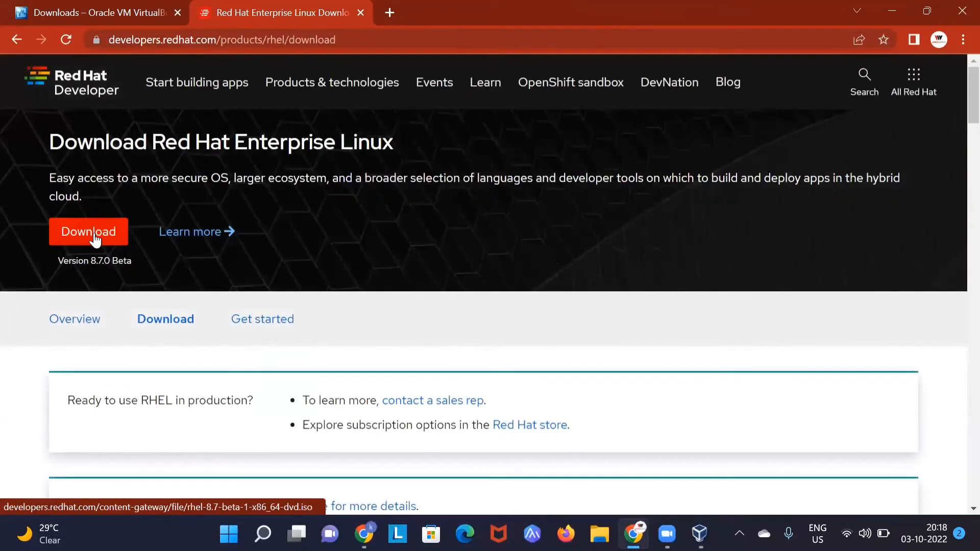
pyautogui.click(95, 238)
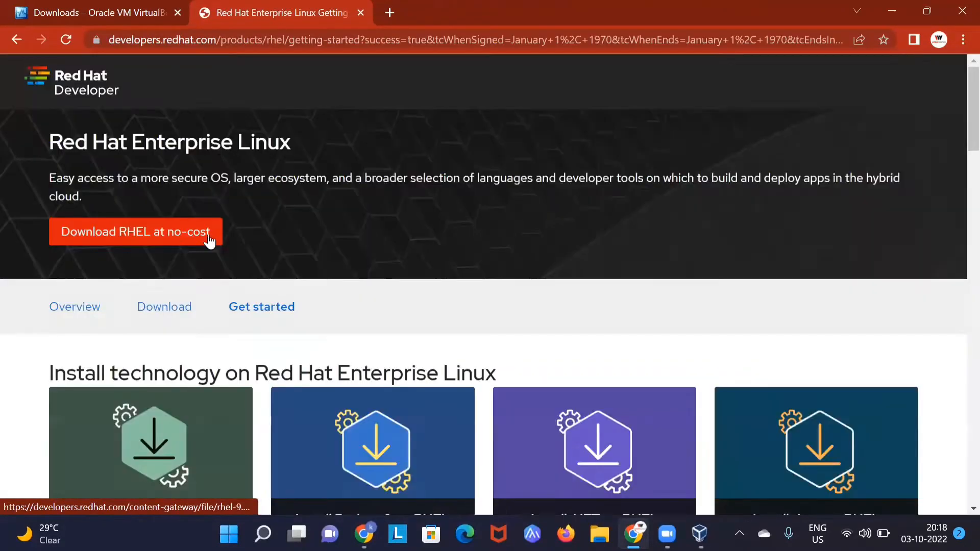
pyautogui.scroll(-3, 199, 245)
pyautogui.click(164, 154)
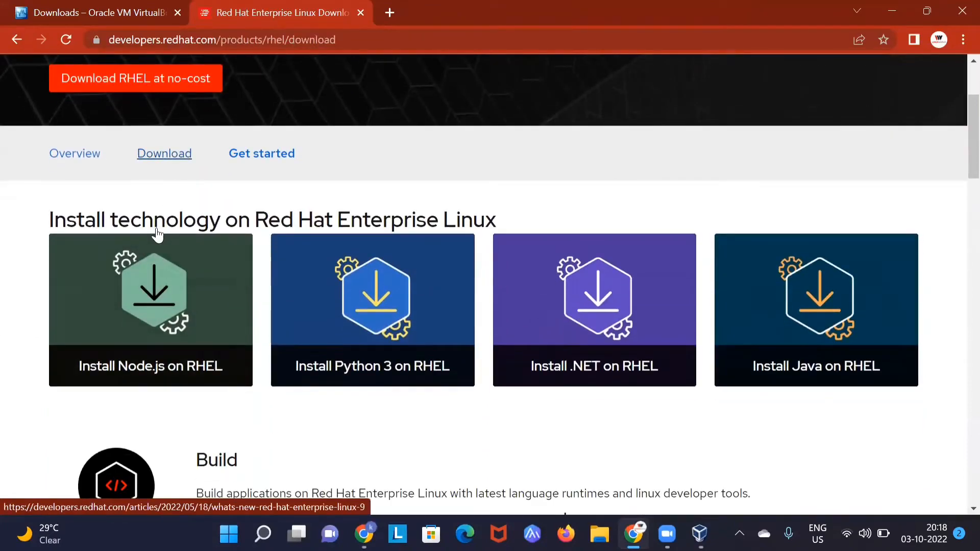
pyautogui.scroll(-9, 269, 254)
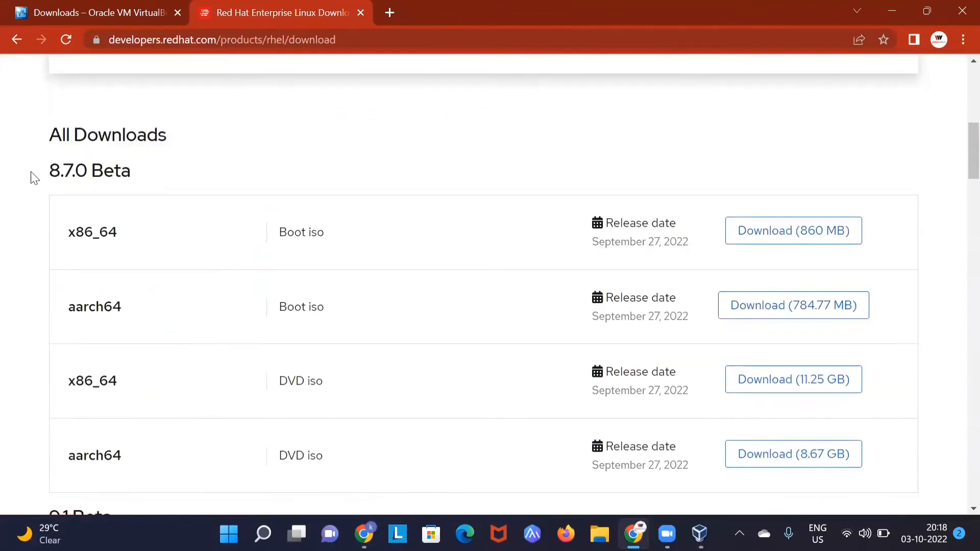
pyautogui.scroll(-9, 68, 182)
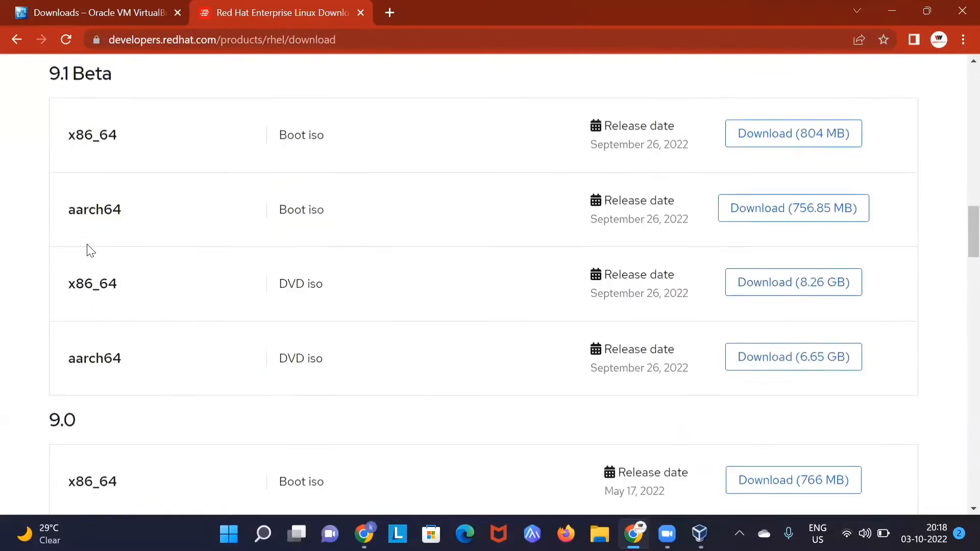
pyautogui.scroll(-2, 83, 250)
pyautogui.scroll(2, 77, 205)
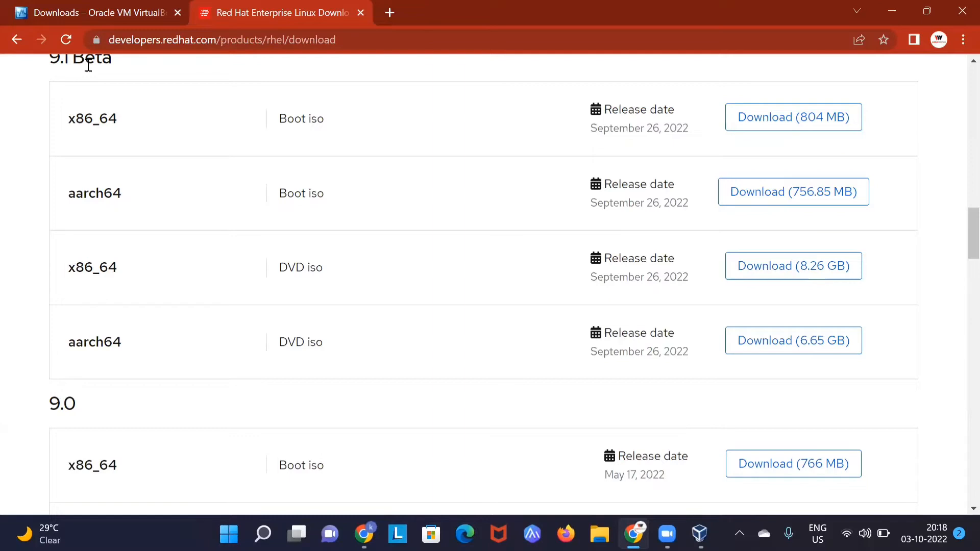
pyautogui.scroll(-6, 145, 105)
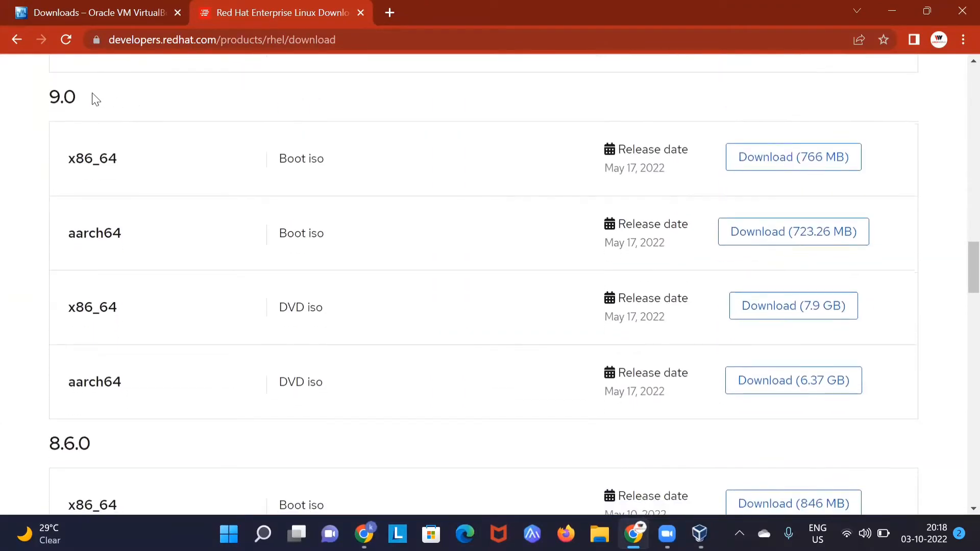
pyautogui.moveTo(53, 92); pyautogui.dragTo(78, 102)
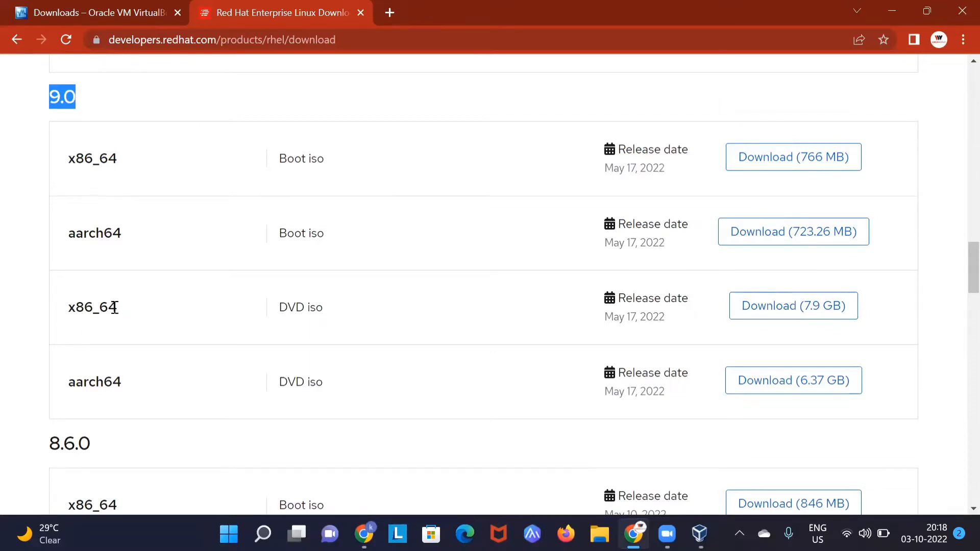
# Step: Start the 9.0 x86_64 DVD ISO (7.9 GB) download, cancel it, and switch to VirtualBox Manager
pyautogui.click(791, 314)
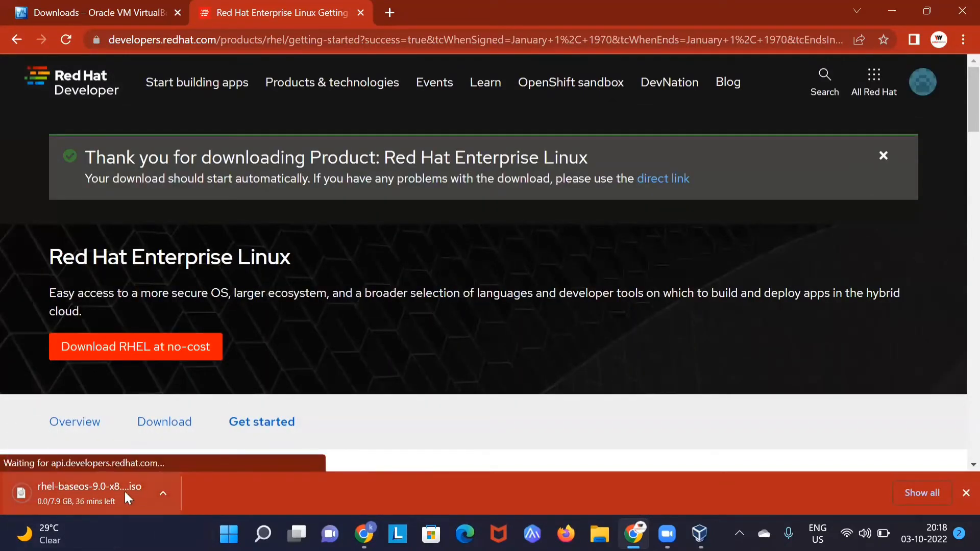
pyautogui.click(163, 492)
pyautogui.click(190, 465)
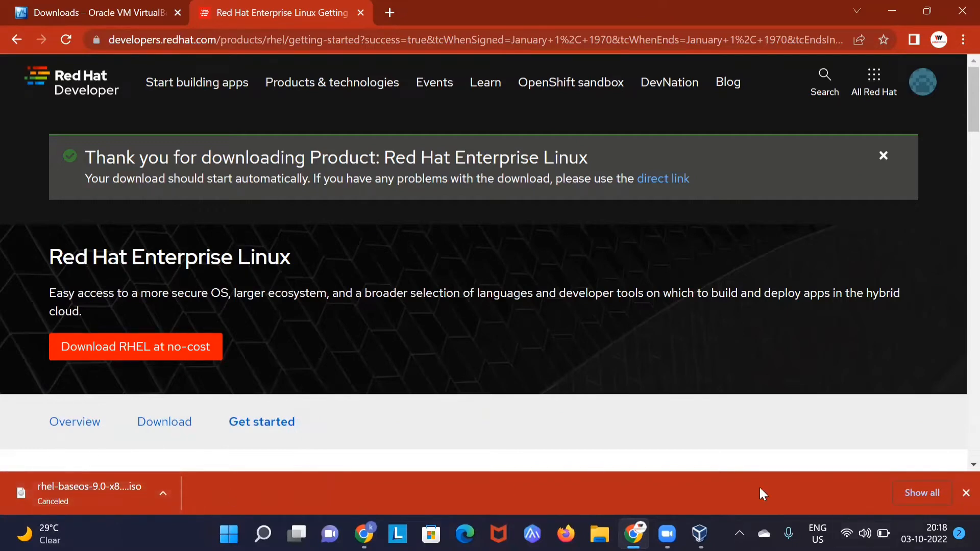
pyautogui.click(965, 493)
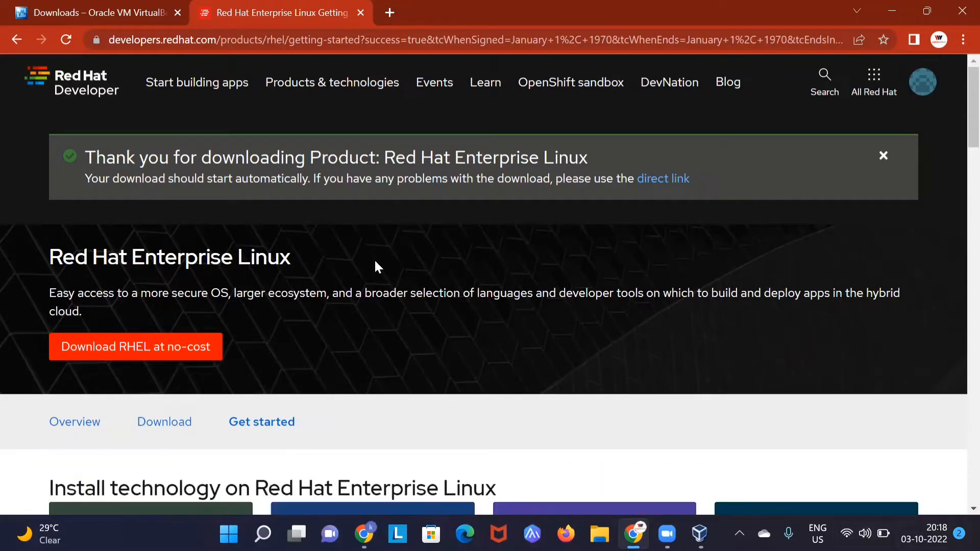
pyautogui.hotkey('alt', 'Tab')
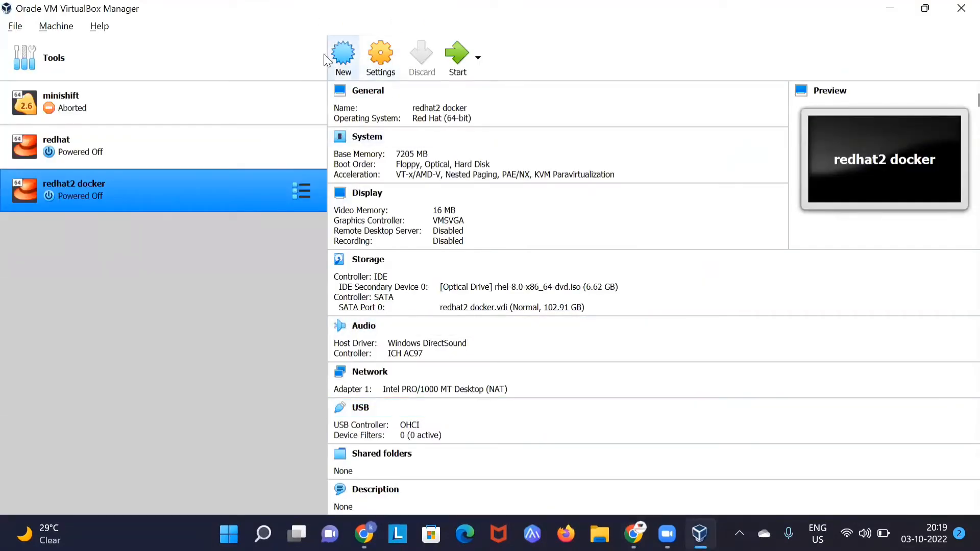
# Step: Create a new machine named rhel9 with Linux, Red Hat (64-bit), and the default folder
pyautogui.click(342, 69)
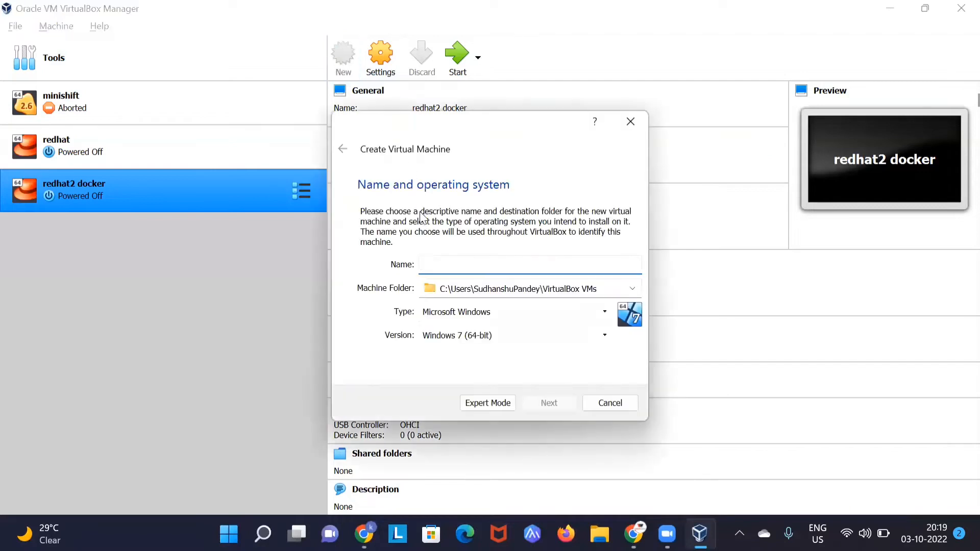
pyautogui.write('rhel')
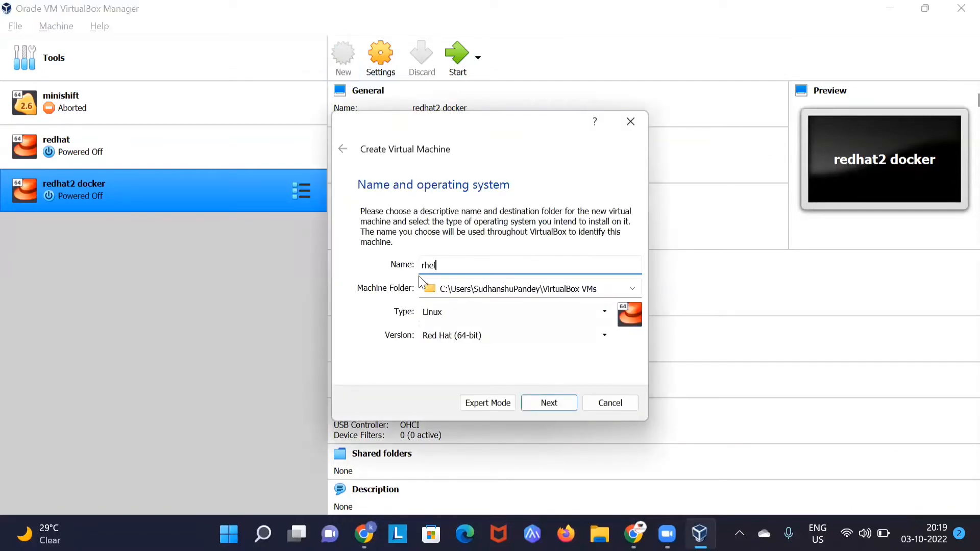
pyautogui.write('9')
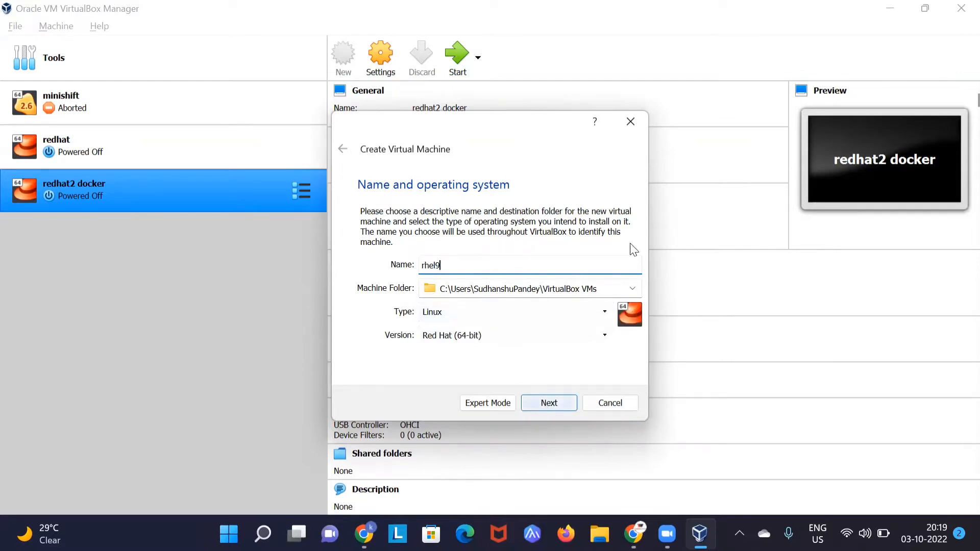
pyautogui.click(632, 289)
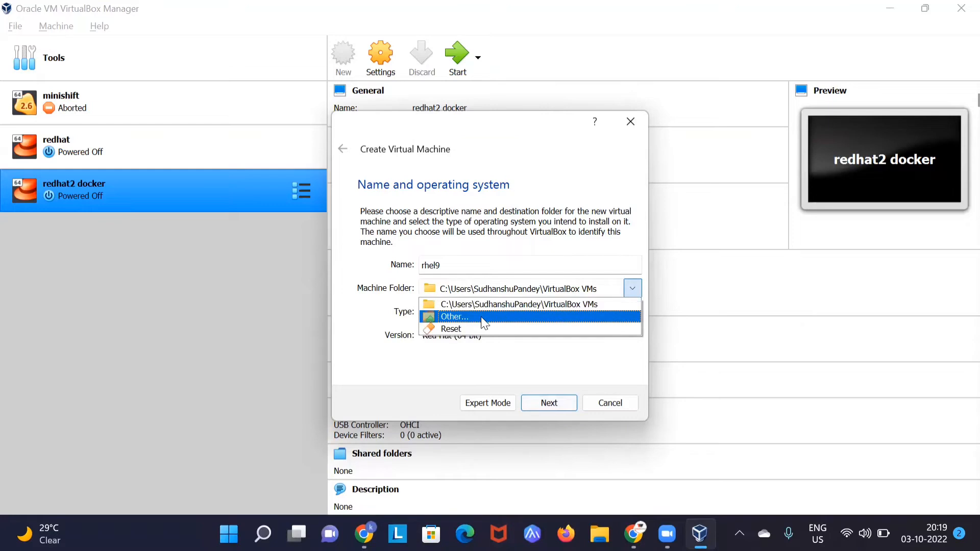
pyautogui.click(545, 376)
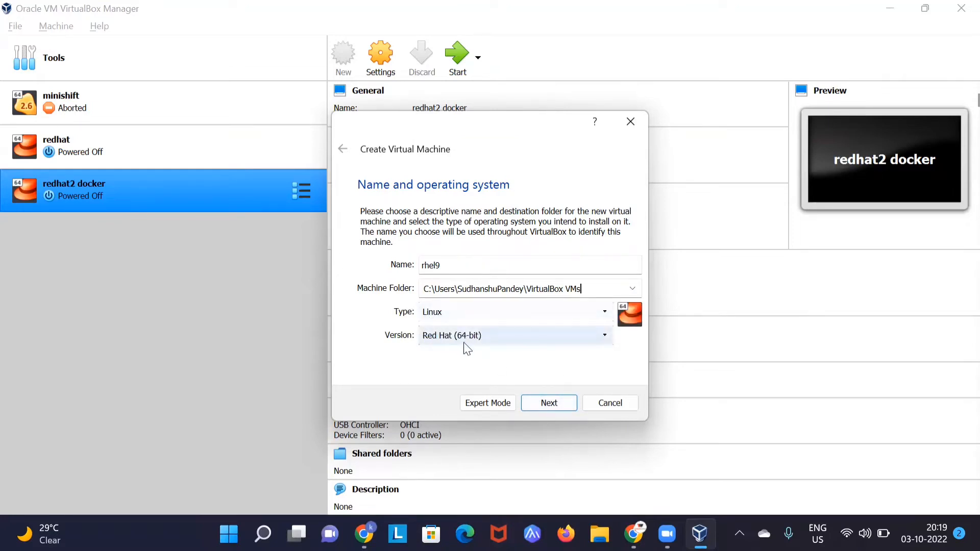
pyautogui.click(496, 332)
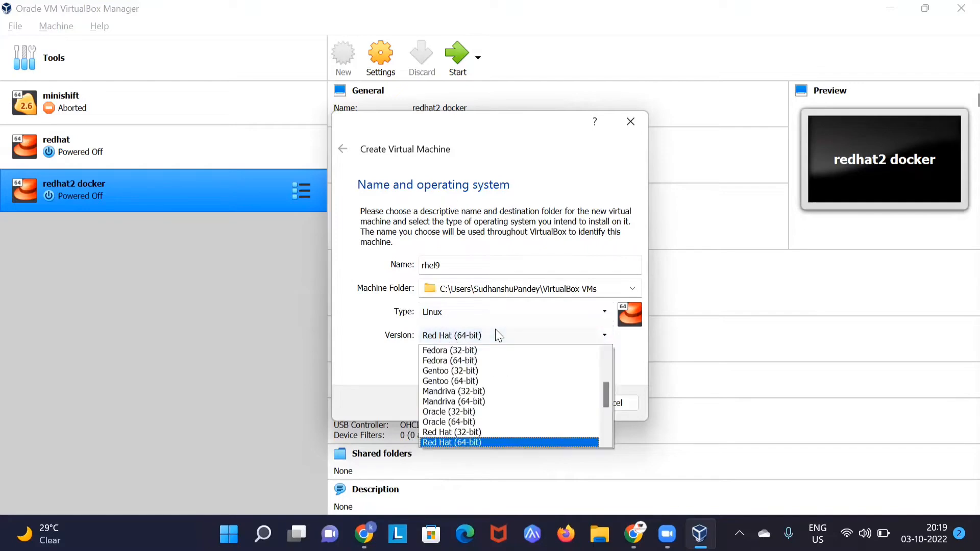
pyautogui.click(462, 443)
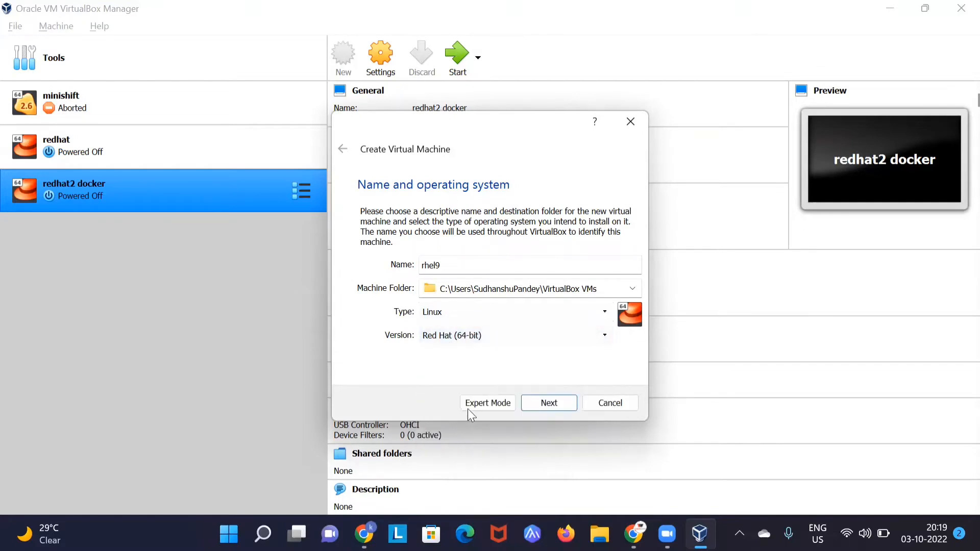
pyautogui.click(547, 404)
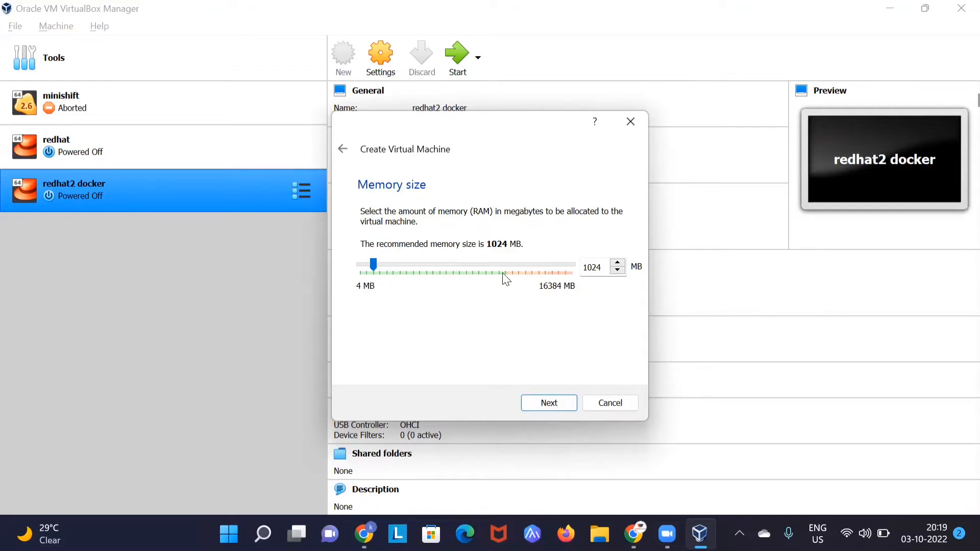
# Step: Give the new rhel9 machine 10449 MB of memory and move on to the hard disk step
pyautogui.moveTo(373, 264); pyautogui.dragTo(493, 267)
pyautogui.click(563, 403)
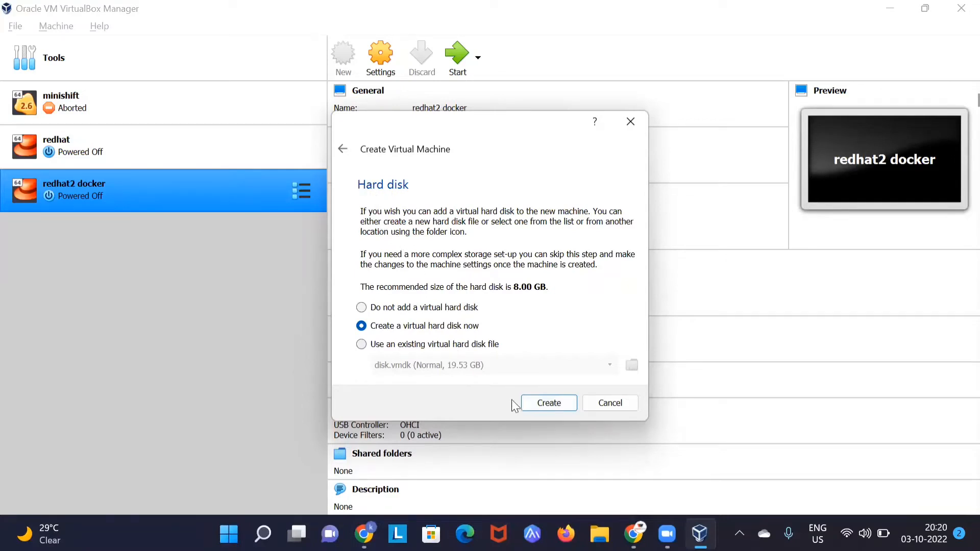
# Step: Choose to create a new VDI virtual hard disk and reach its location and size page
pyautogui.click(562, 406)
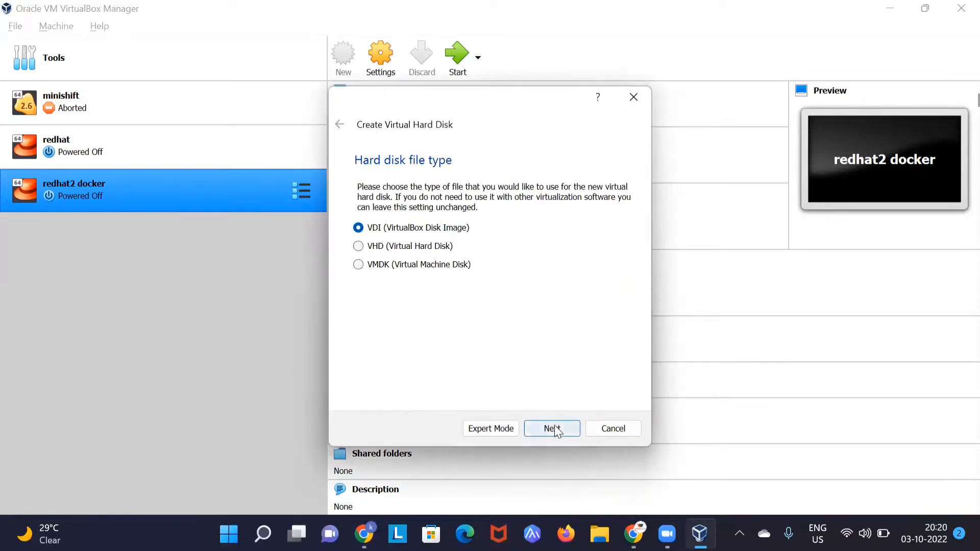
pyautogui.click(552, 428)
pyautogui.click(556, 429)
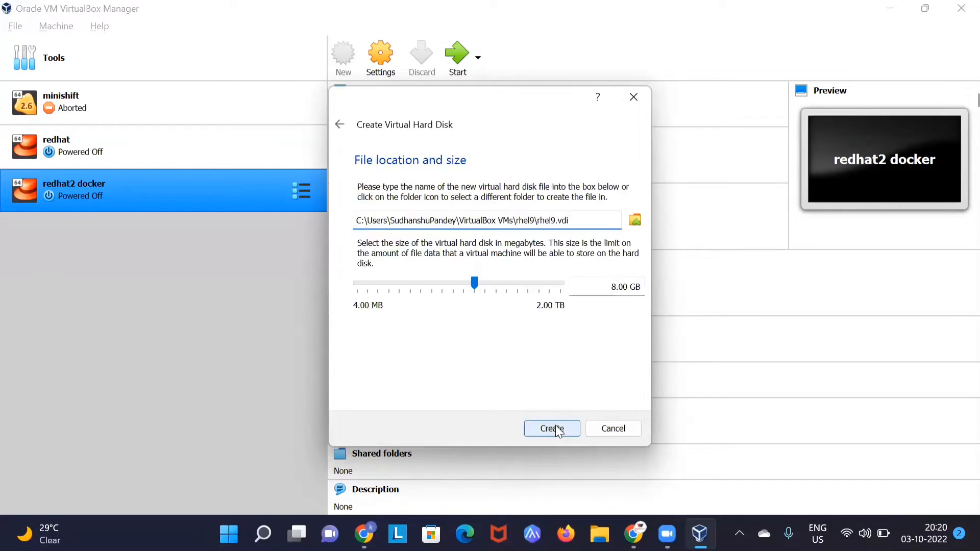
pyautogui.click(606, 290)
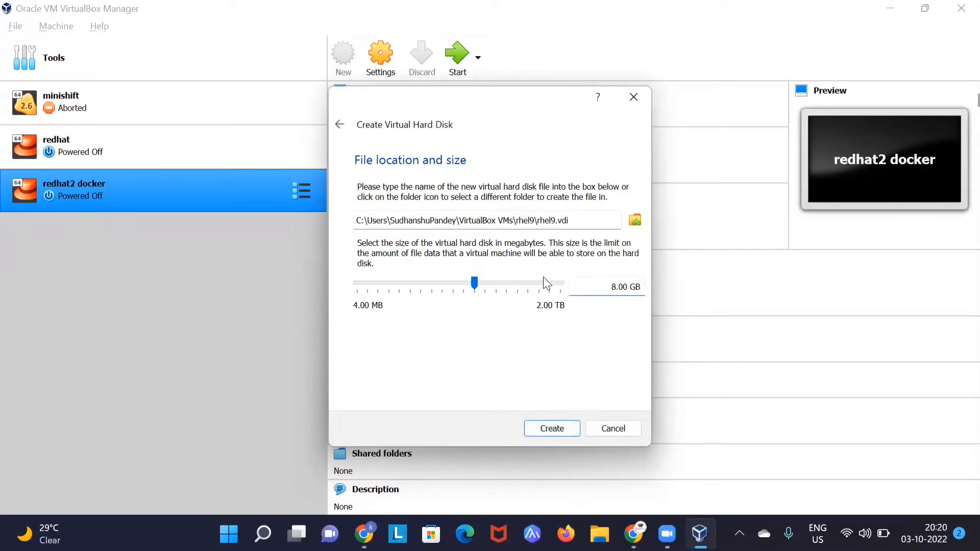
pyautogui.moveTo(545, 282)
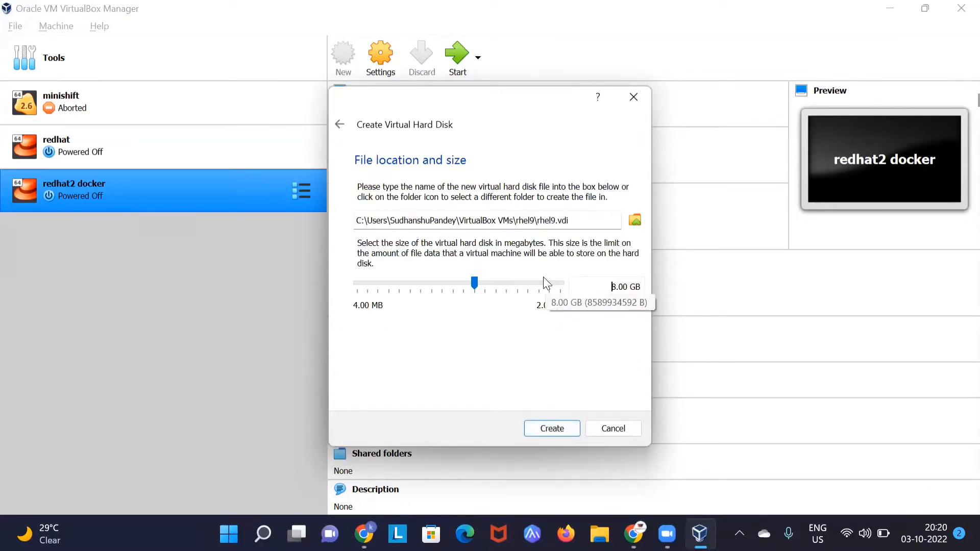
pyautogui.moveTo(378, 118); pyautogui.dragTo(400, 113)
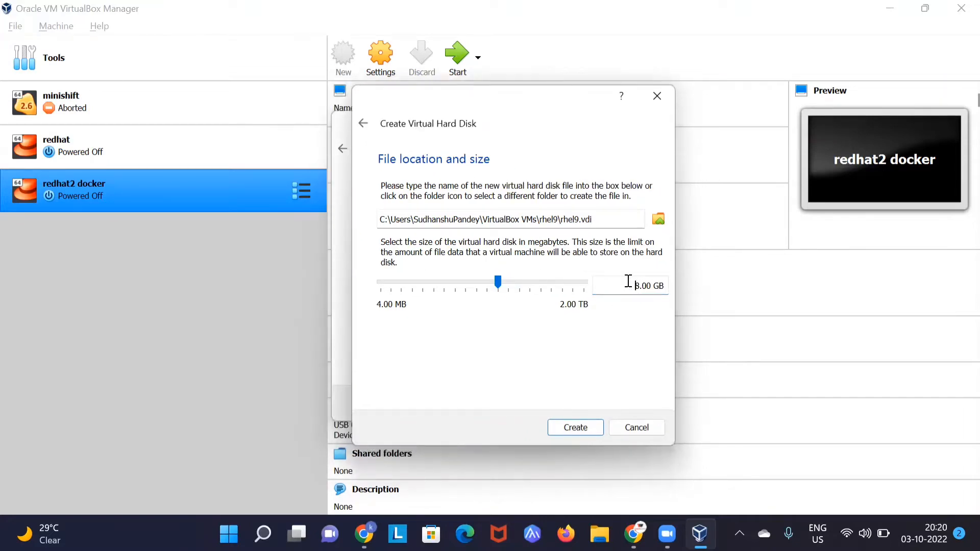
# Step: Size the rhel9.vdi disk at 30.00 GB and create it
pyautogui.write('2')
pyautogui.press('Delete')
pyautogui.press('BackSpace')
pyautogui.write('30')
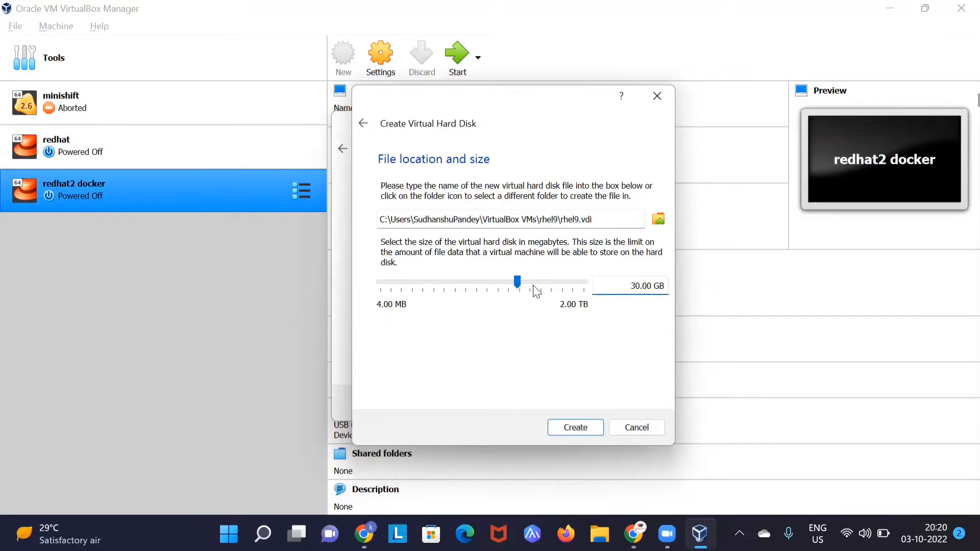
pyautogui.moveTo(536, 291)
pyautogui.click(581, 431)
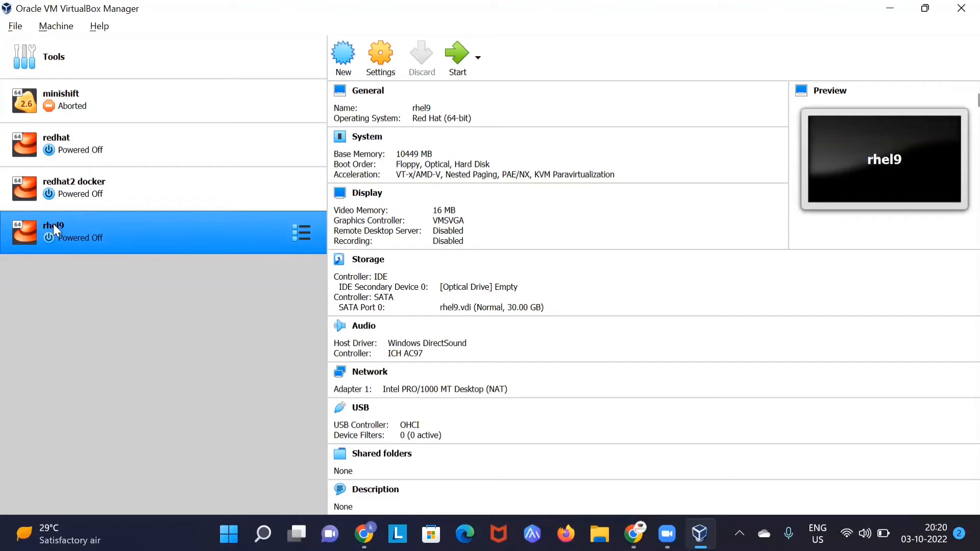
# Step: Swap boot2docker.iso for rhel-baseos-9.1-beta-1-x86_64-dvd.iso on rhel9's optical drive and save settings
pyautogui.hotkey('ctrl', 's')
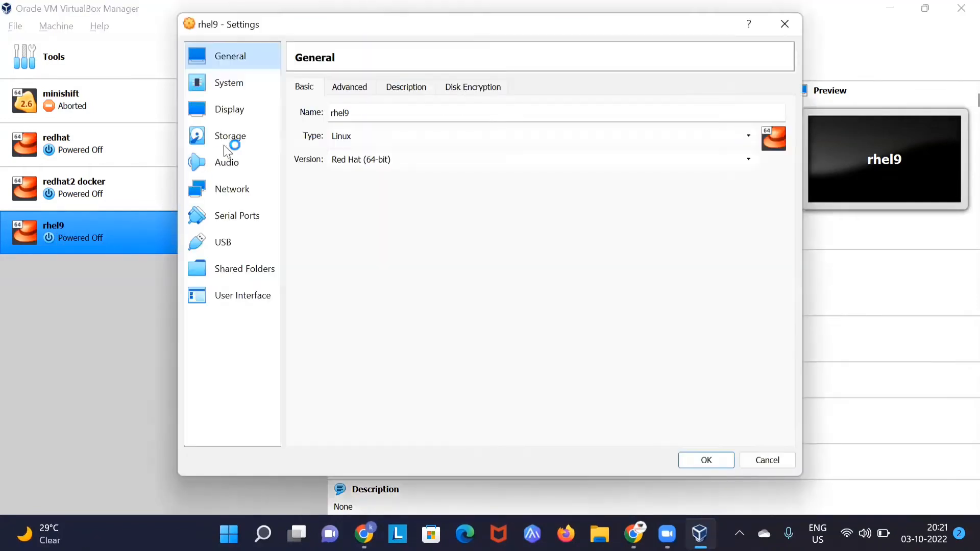
pyautogui.click(246, 135)
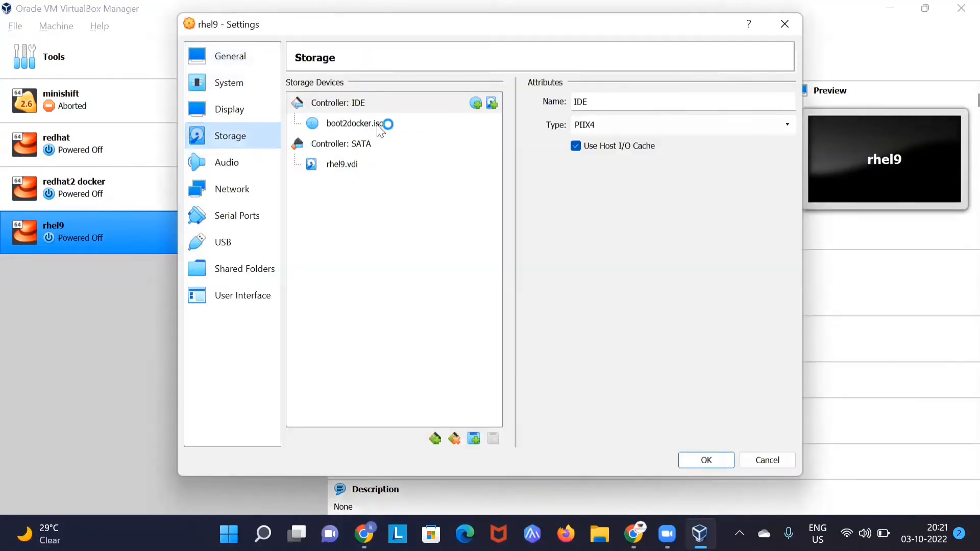
pyautogui.click(357, 128)
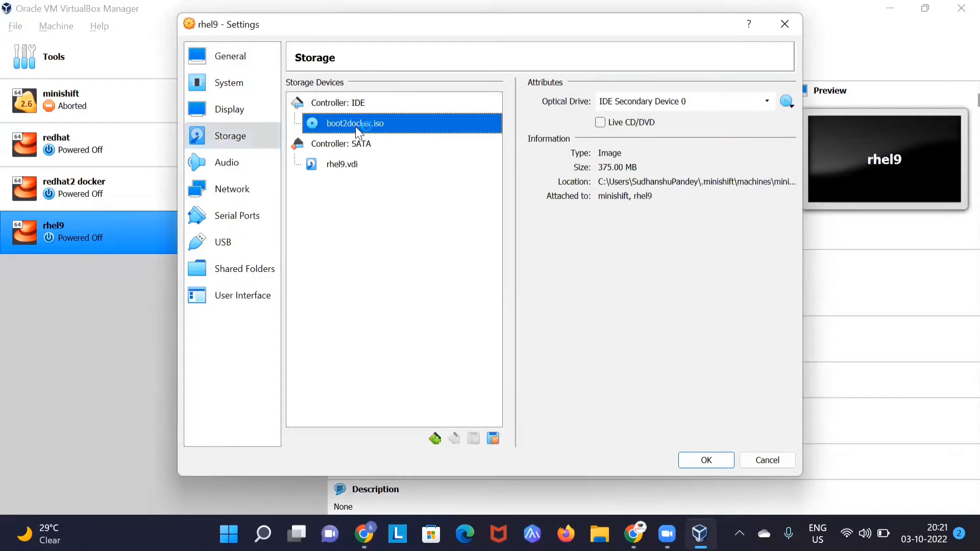
pyautogui.click(786, 101)
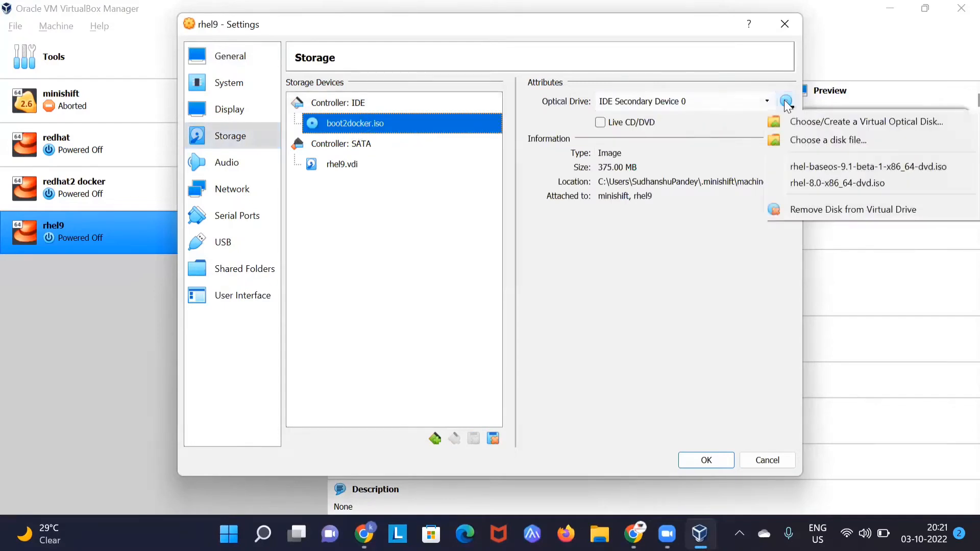
pyautogui.click(843, 169)
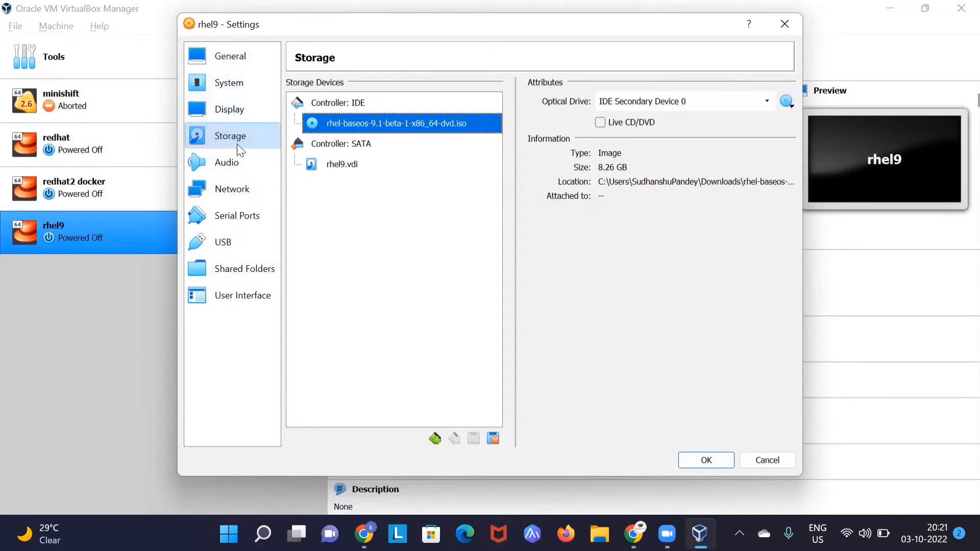
pyautogui.click(785, 102)
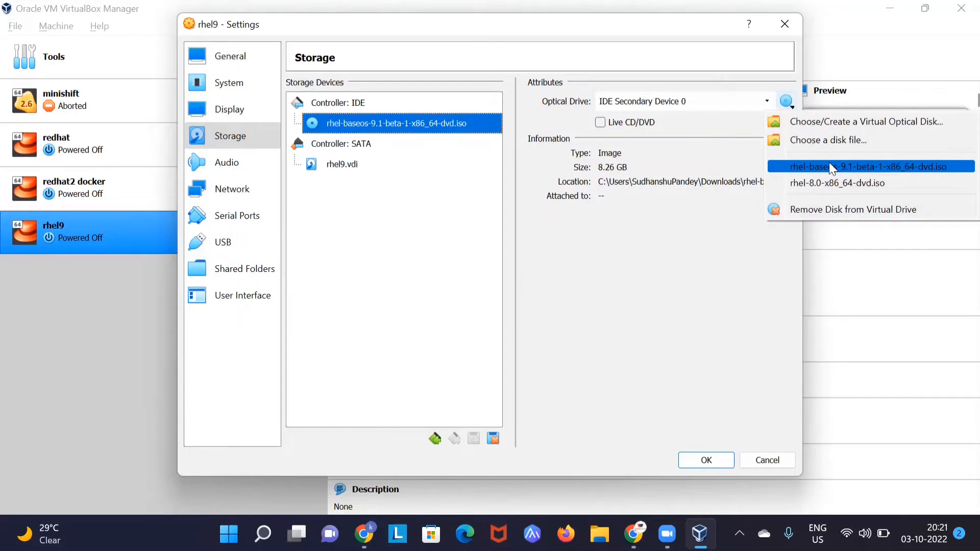
pyautogui.click(720, 309)
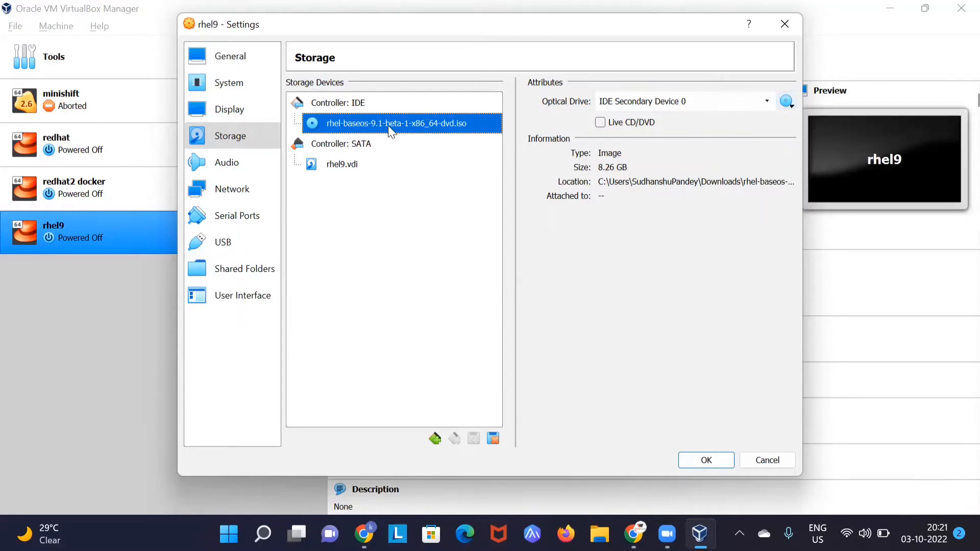
pyautogui.click(713, 460)
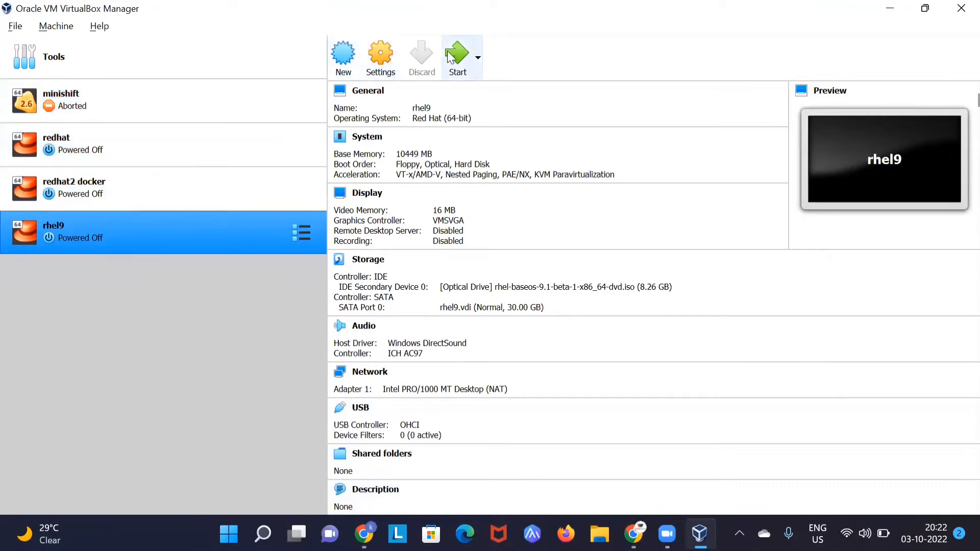
# Step: Boot rhel9 in a maximised window and start the RHEL 9.1 installer from the boot menu
pyautogui.click(449, 58)
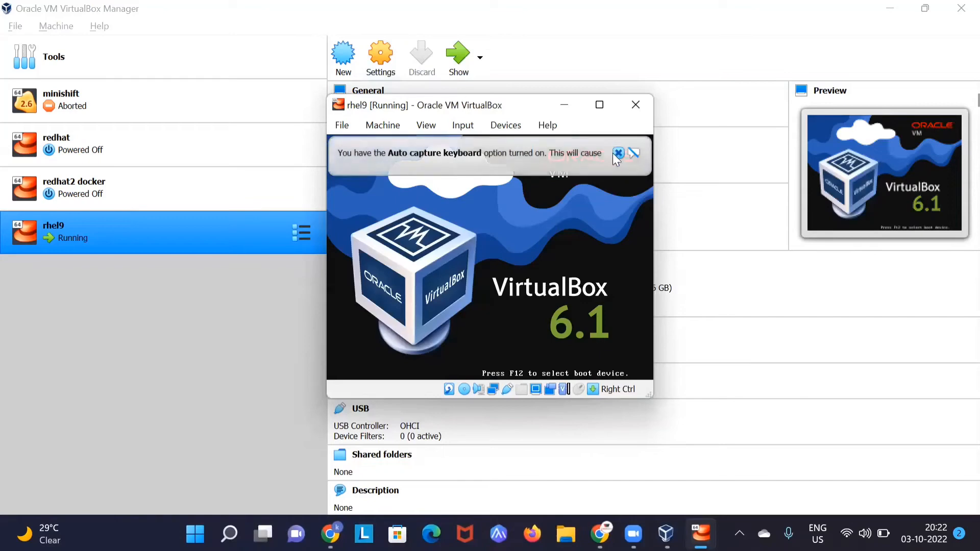
pyautogui.click(617, 153)
pyautogui.click(600, 105)
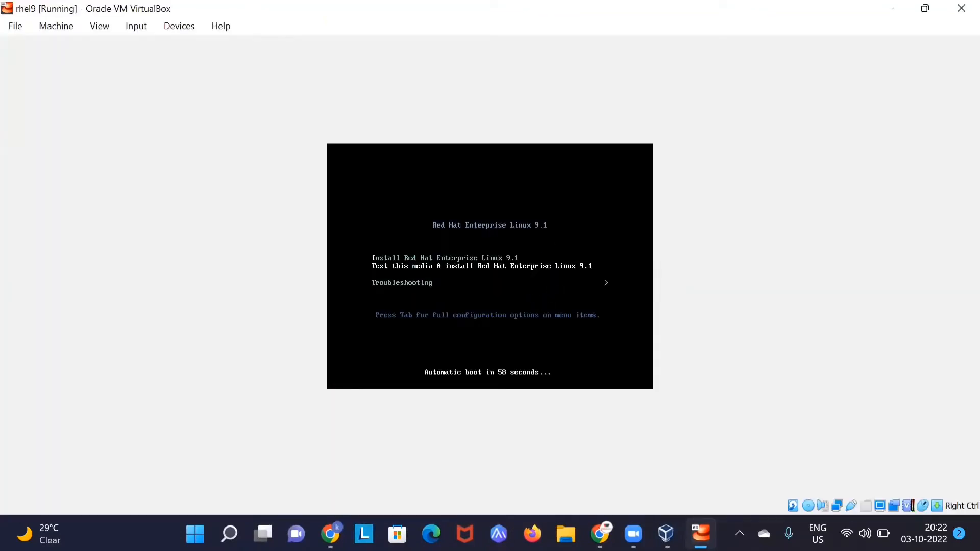
pyautogui.press('Return')
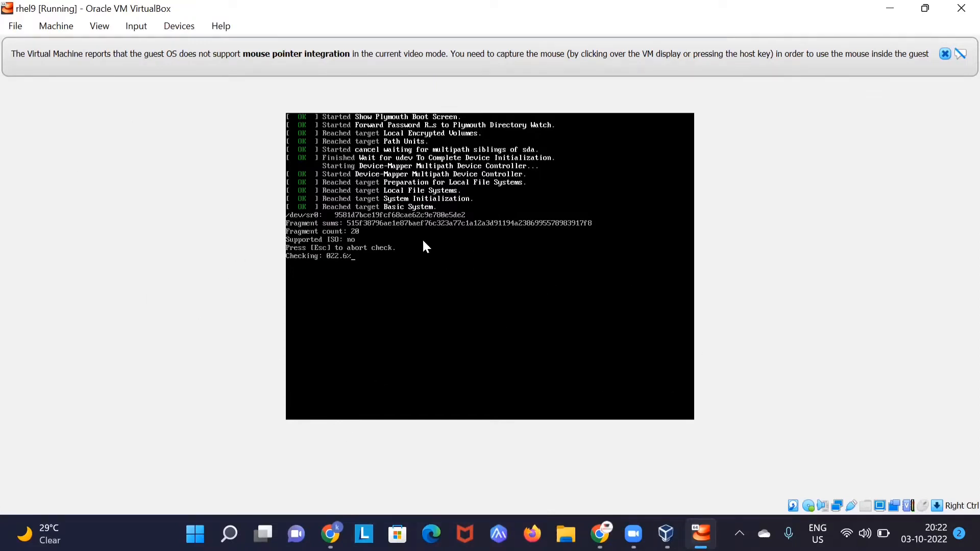
pyautogui.press('Control_R')
pyautogui.press('Control_R')
pyautogui.click(890, 8)
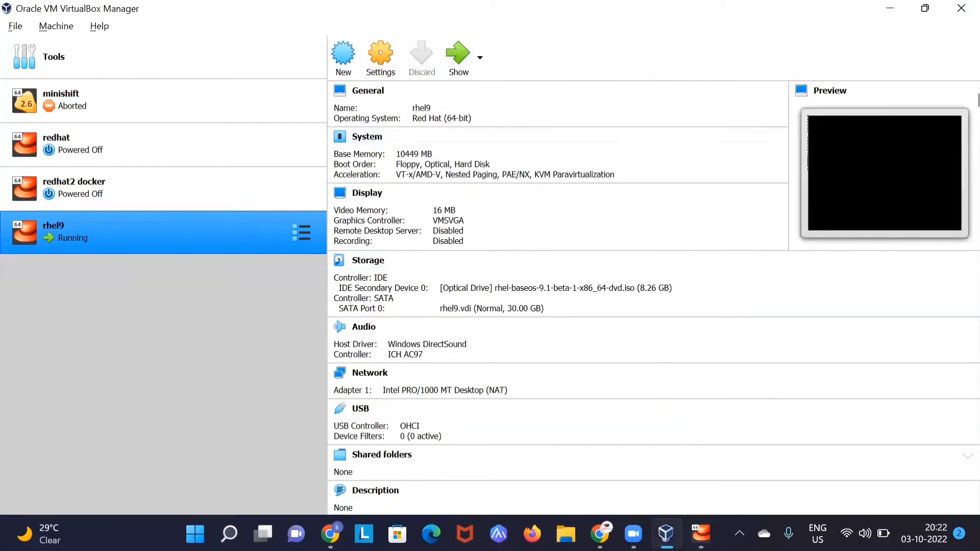
pyautogui.click(701, 534)
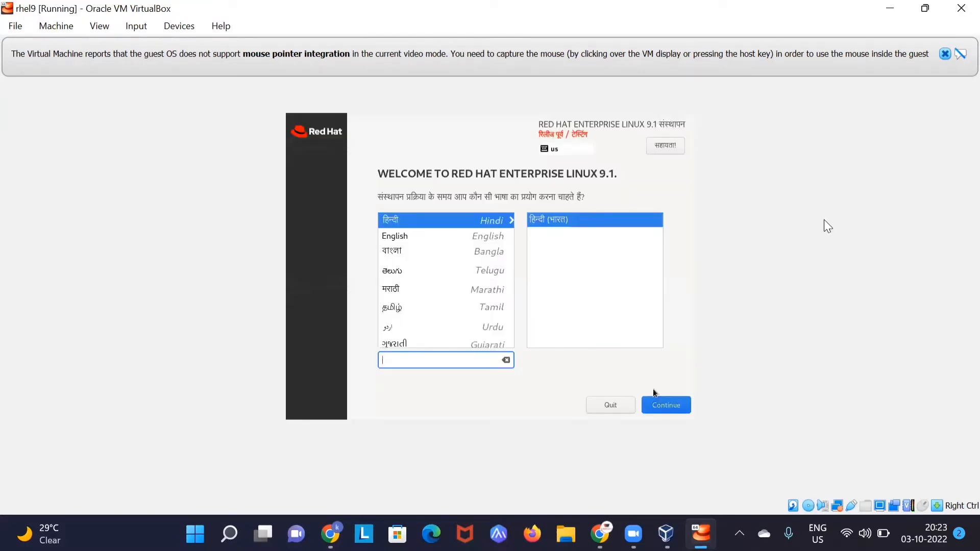
# Step: Pick English as the installer language and accept the pre-release warning
pyautogui.click(827, 226)
pyautogui.click(421, 235)
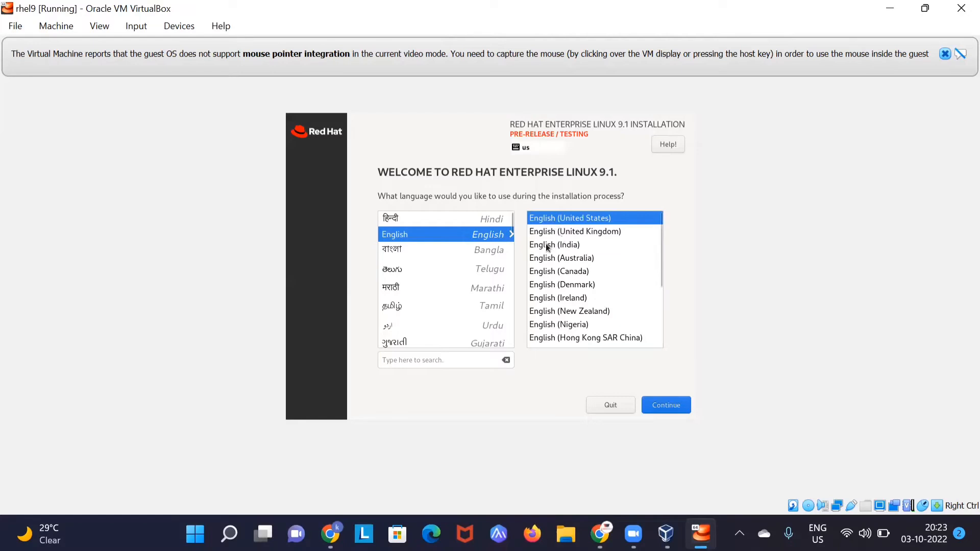
pyautogui.click(657, 406)
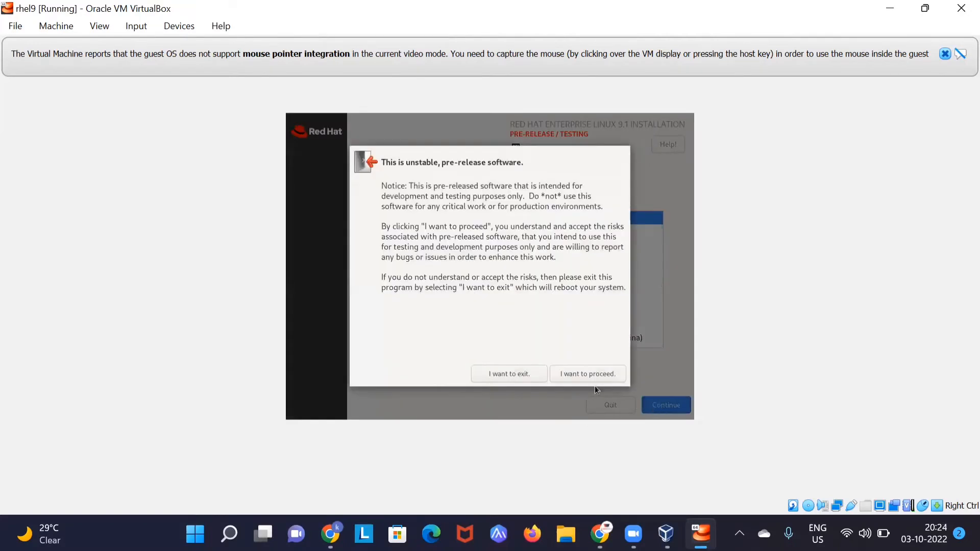
pyautogui.click(580, 375)
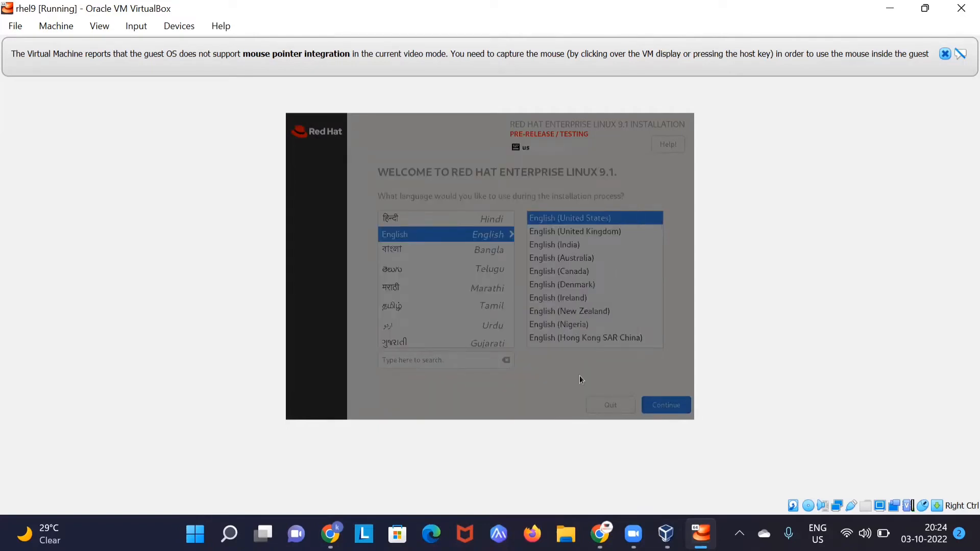
pyautogui.press('Return')
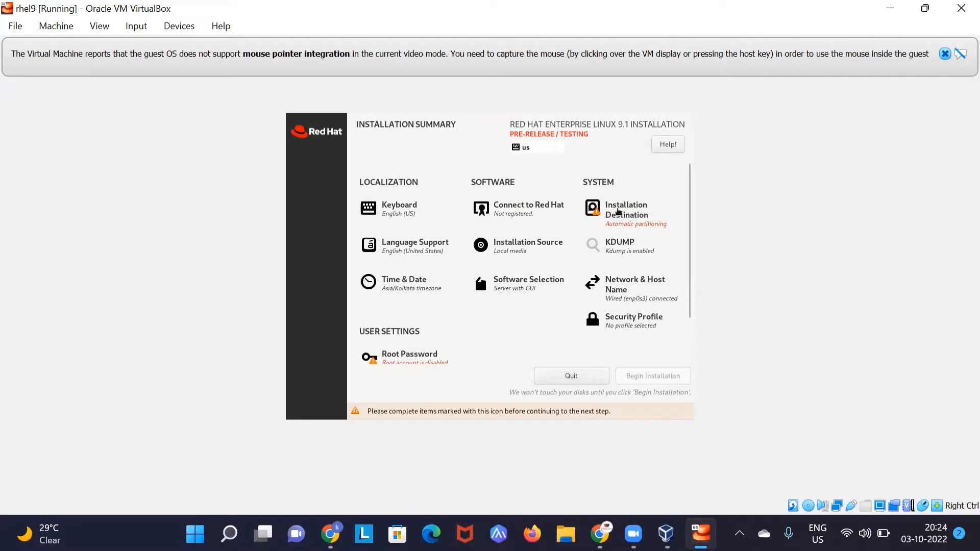
# Step: Select the 30 GiB virtual disk as the installation destination
pyautogui.click(616, 212)
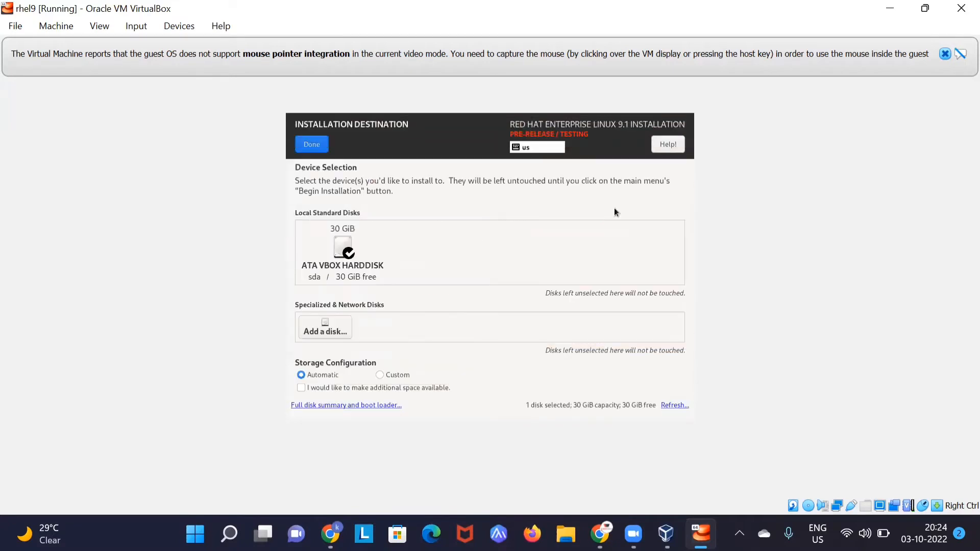
pyautogui.click(345, 248)
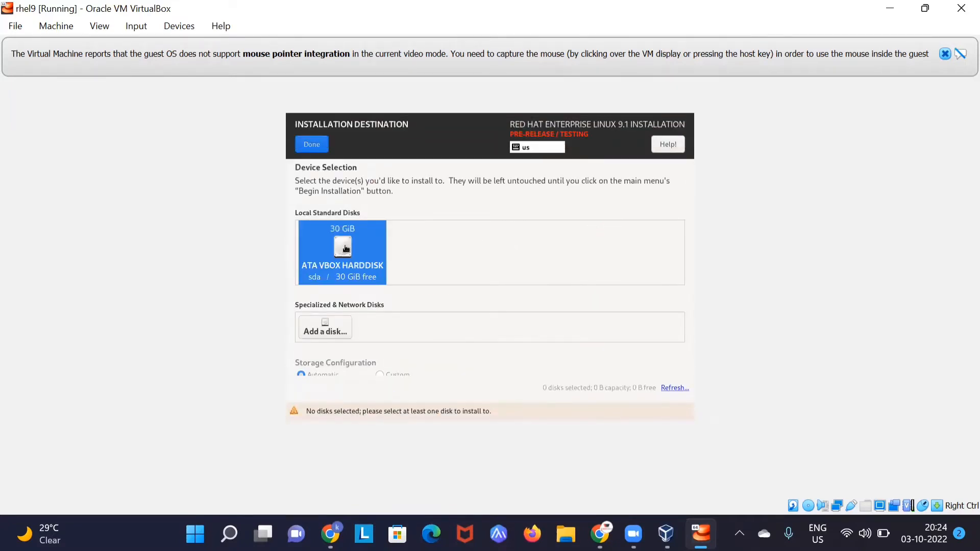
pyautogui.click(313, 148)
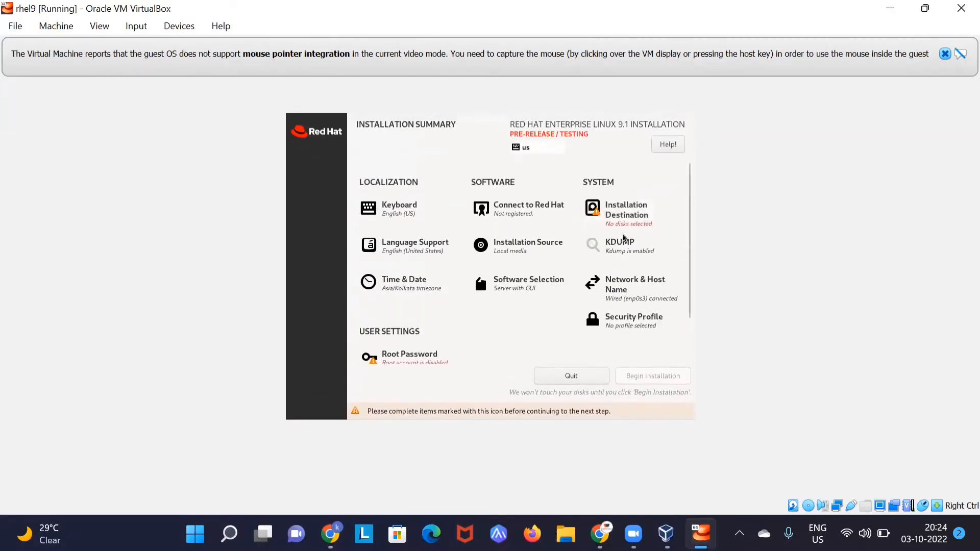
pyautogui.click(619, 217)
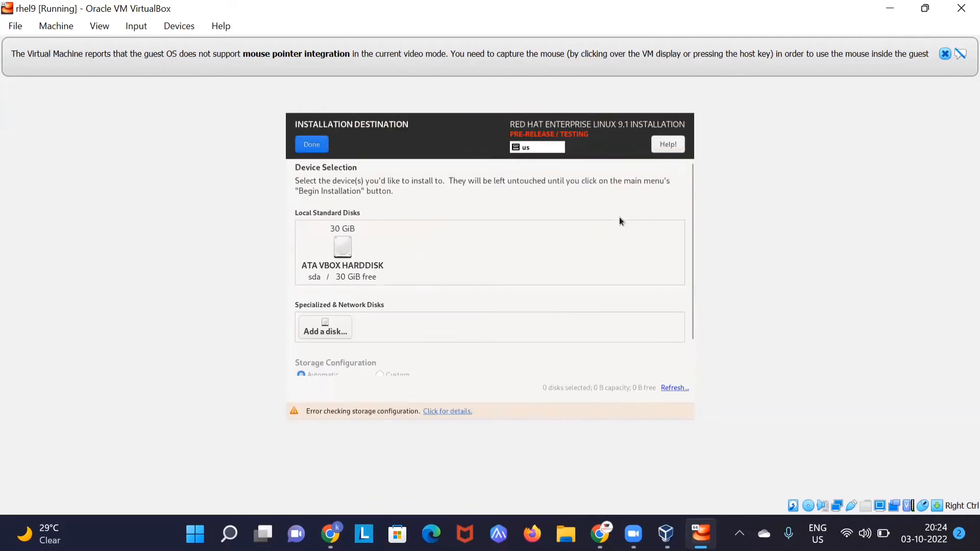
pyautogui.click(352, 243)
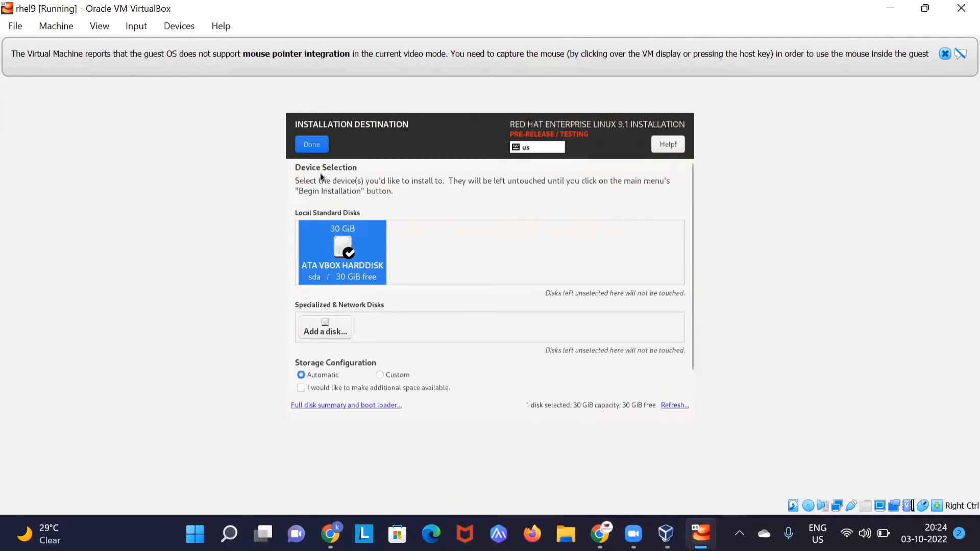
pyautogui.click(313, 148)
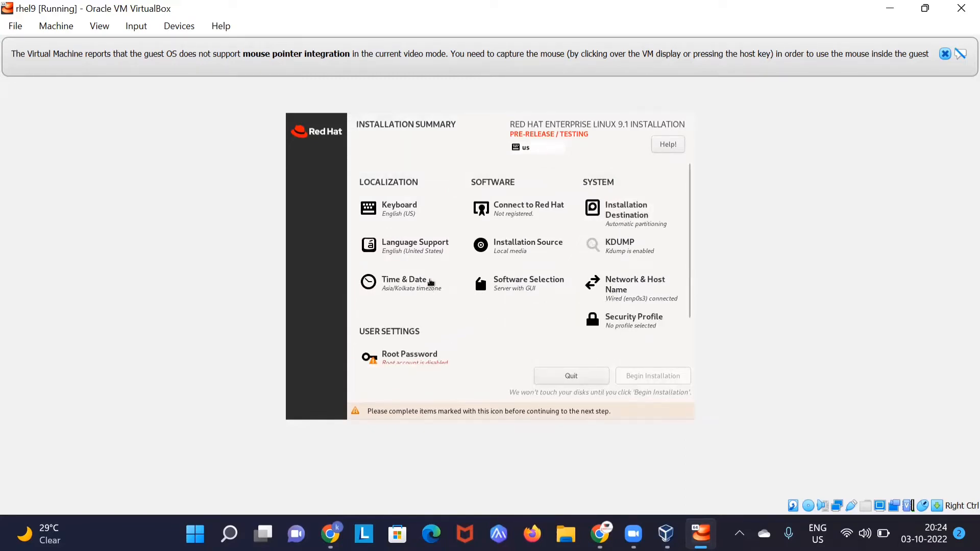
# Step: Confirm the Asia/Kolkata time zone and Server with GUI base environment
pyautogui.scroll(-1, 431, 280)
pyautogui.click(421, 264)
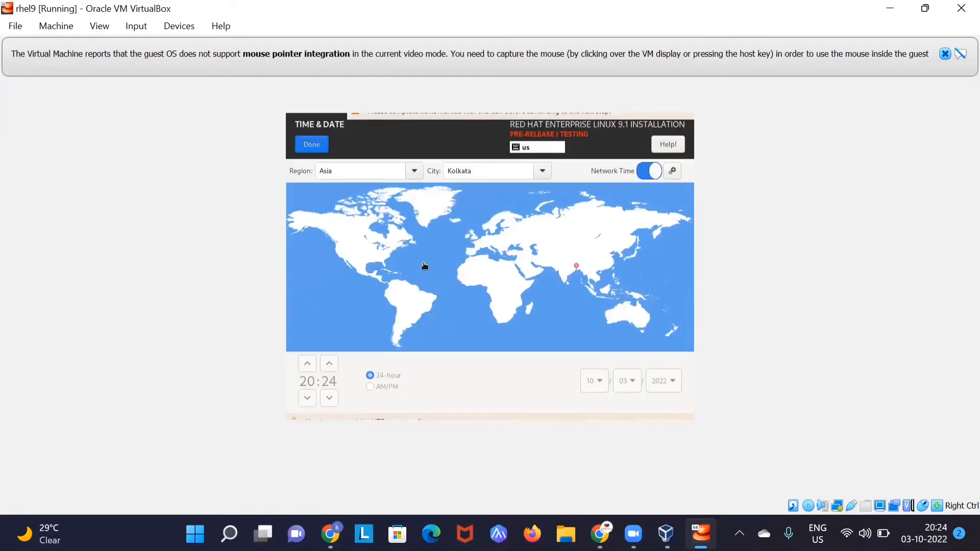
pyautogui.click(319, 149)
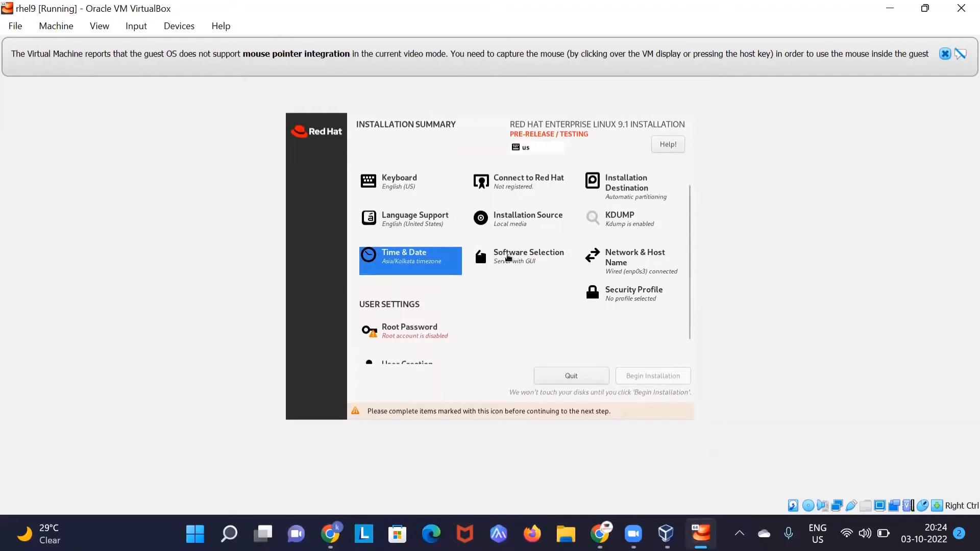
pyautogui.click(507, 258)
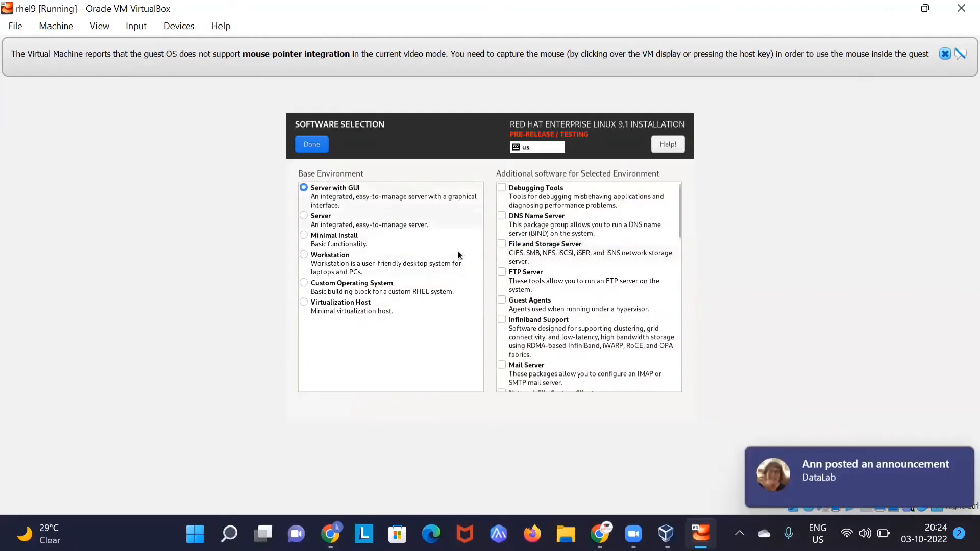
pyautogui.click(311, 140)
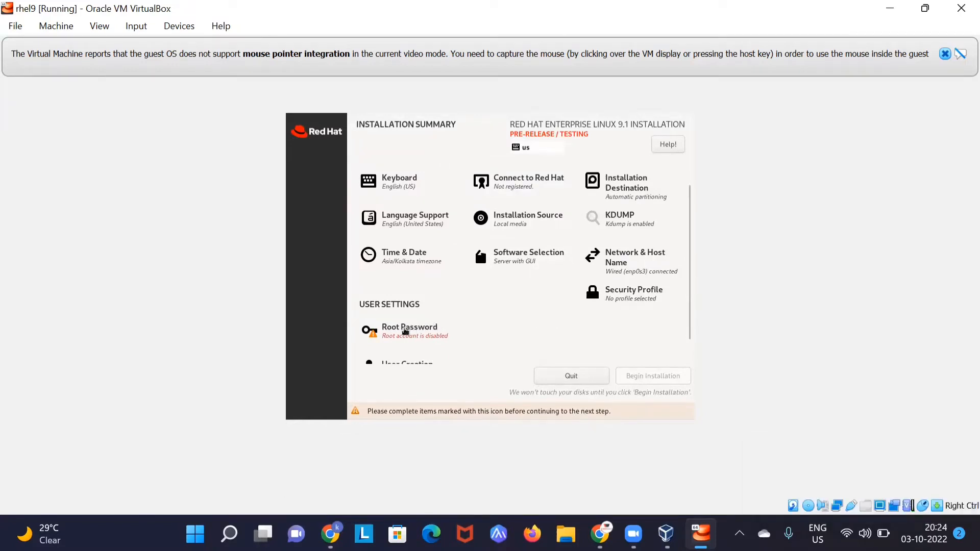
pyautogui.scroll(-1, 405, 331)
pyautogui.click(405, 332)
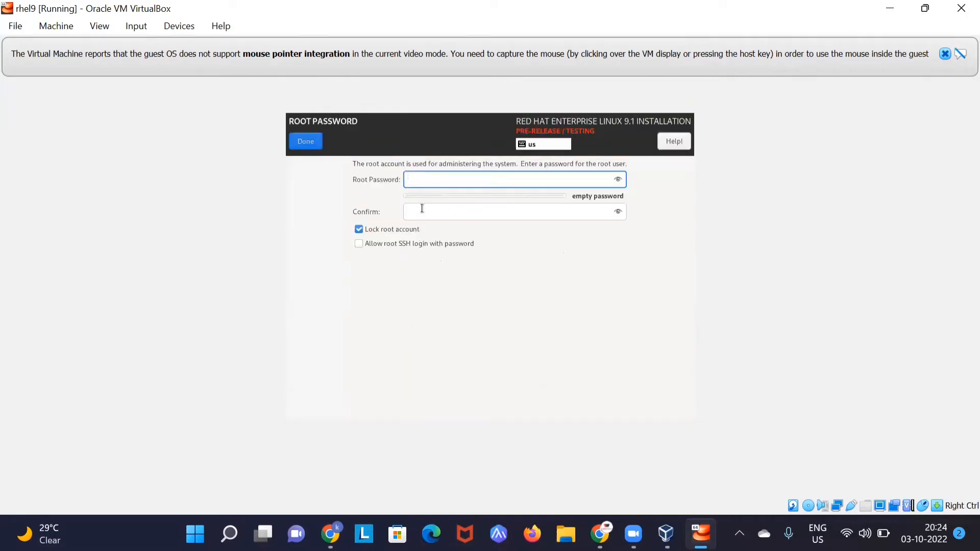
# Step: Enter and confirm the root password, allow root SSH password login, and accept the weak password
pyautogui.write('re')
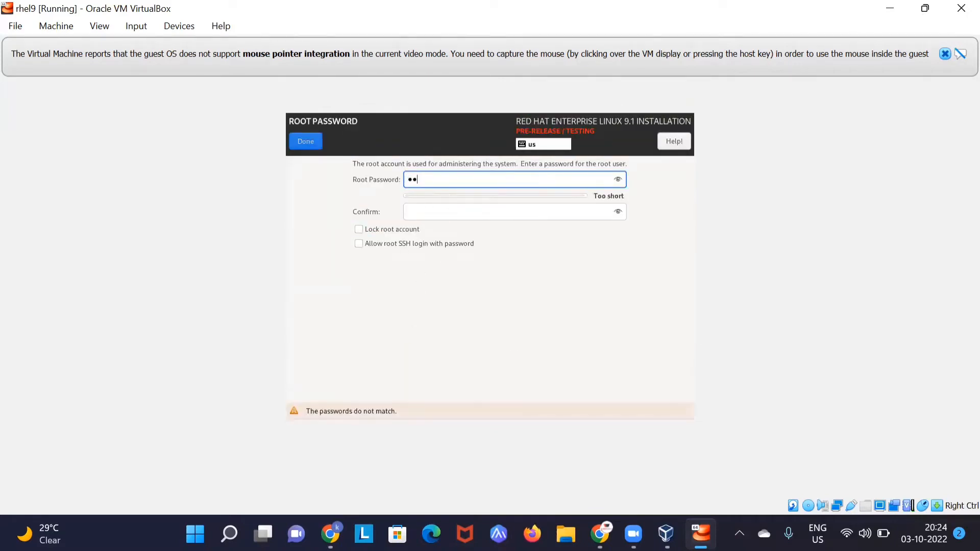
pyautogui.write('dhat')
pyautogui.press('Tab')
pyautogui.write('re')
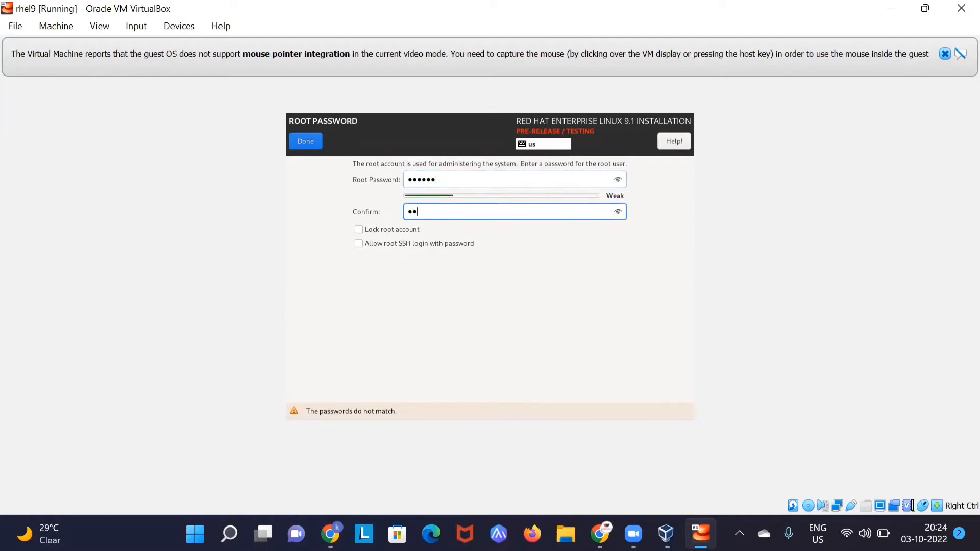
pyautogui.write('dha')
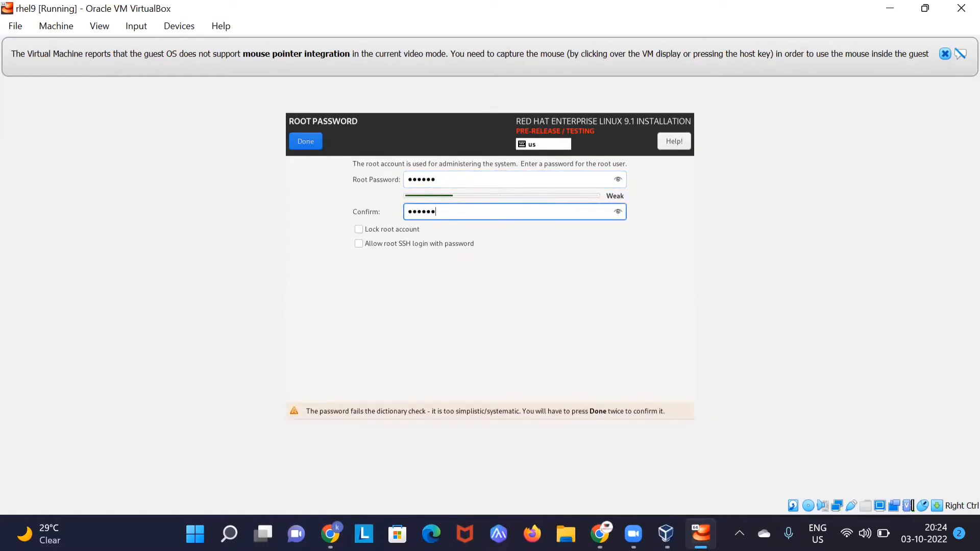
pyautogui.press('BackSpace')
pyautogui.press('BackSpace')
pyautogui.press('BackSpace')
pyautogui.press('BackSpace')
pyautogui.press('BackSpace')
pyautogui.write('redhat')
pyautogui.click(358, 244)
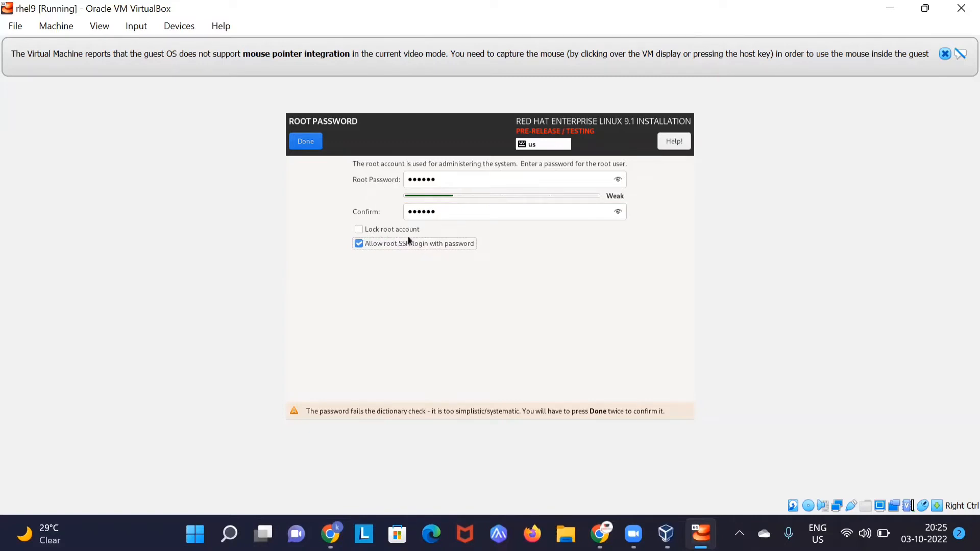
pyautogui.click(307, 142)
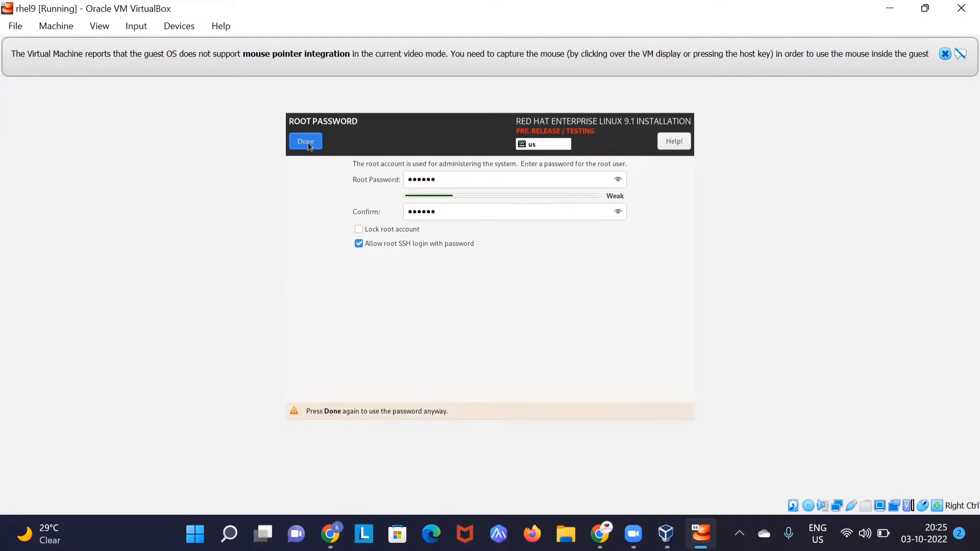
pyautogui.click(306, 143)
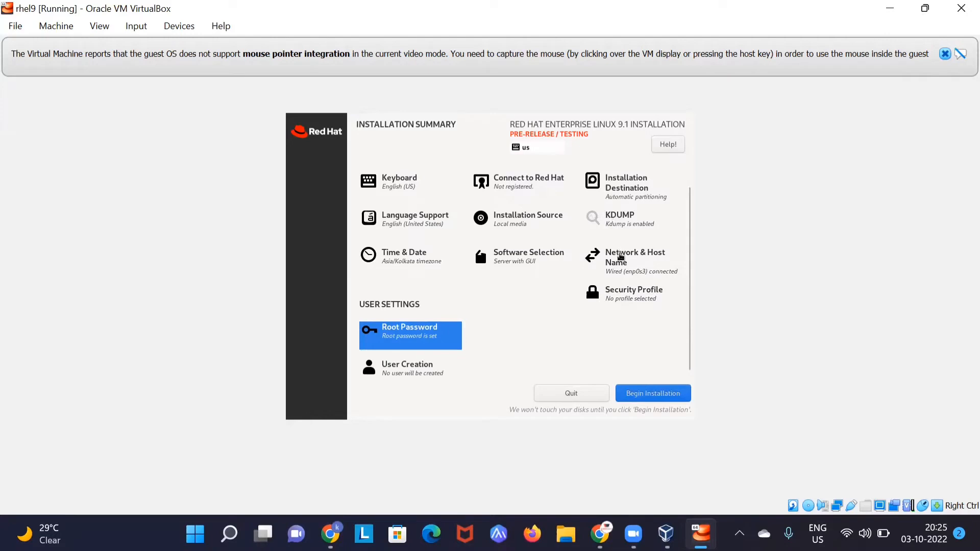
# Step: Confirm the network and host name settings and begin installing Red Hat Enterprise Linux 9.1
pyautogui.click(620, 256)
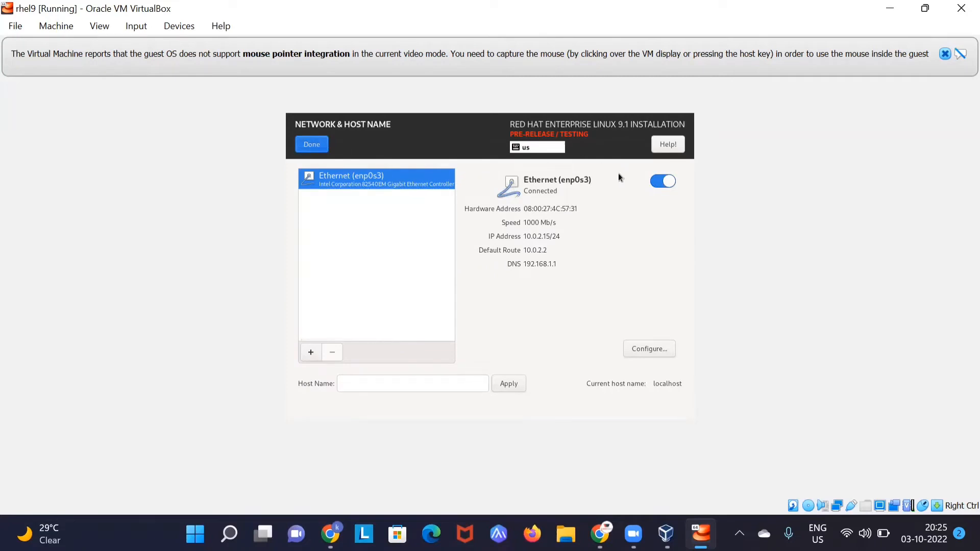
pyautogui.click(312, 146)
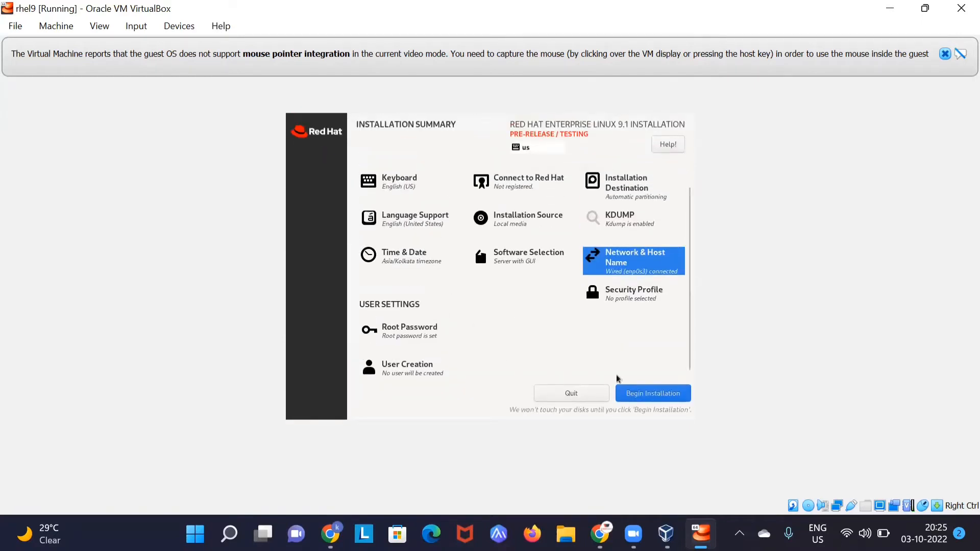
pyautogui.click(642, 394)
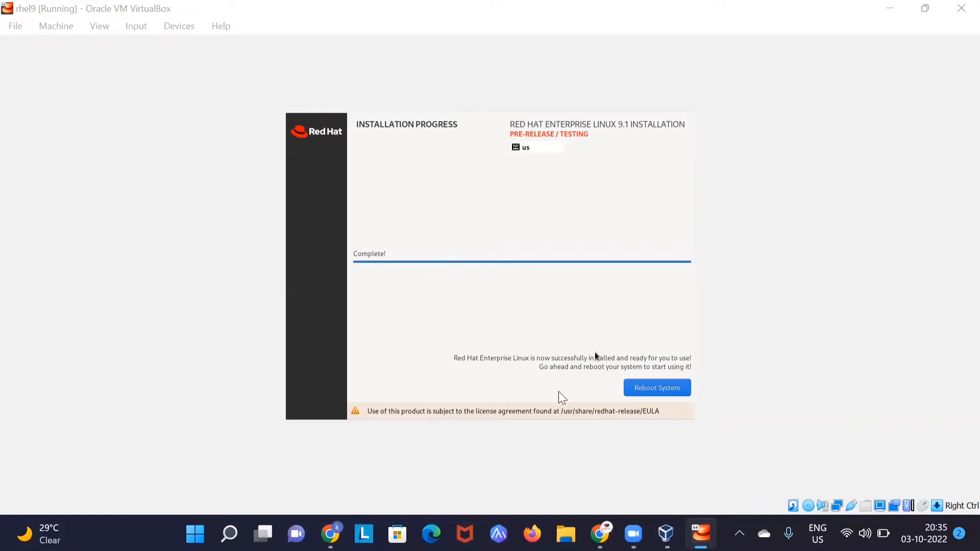
# Step: Reboot the freshly installed RHEL 9.1 system into its first-boot setup
pyautogui.click(549, 361)
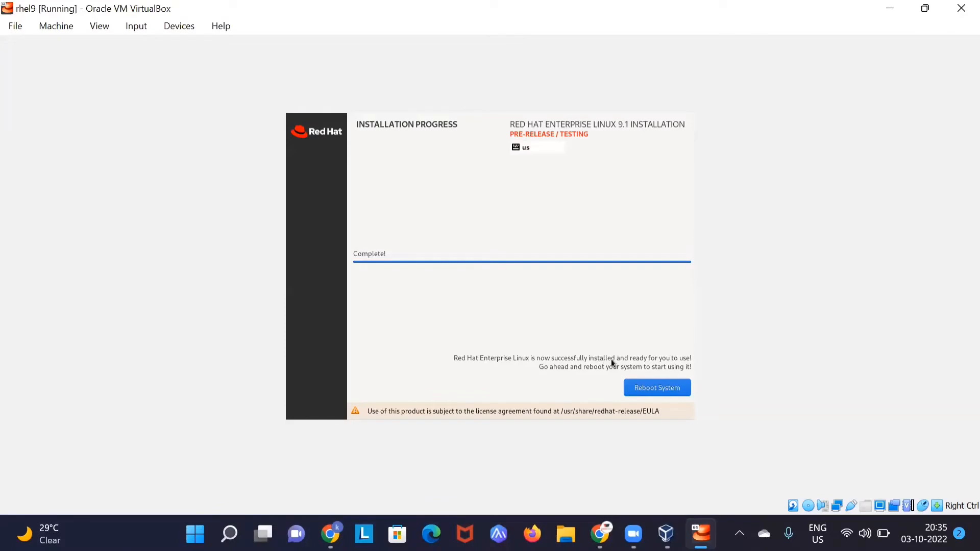
pyautogui.click(642, 387)
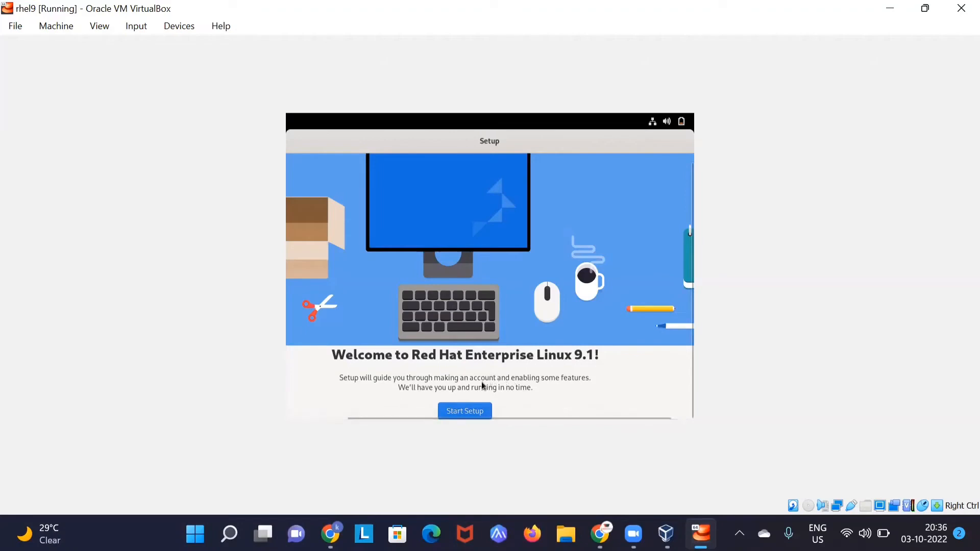
# Step: Start first-boot setup, pass privacy and online accounts, and enter the user's full name
pyautogui.click(466, 412)
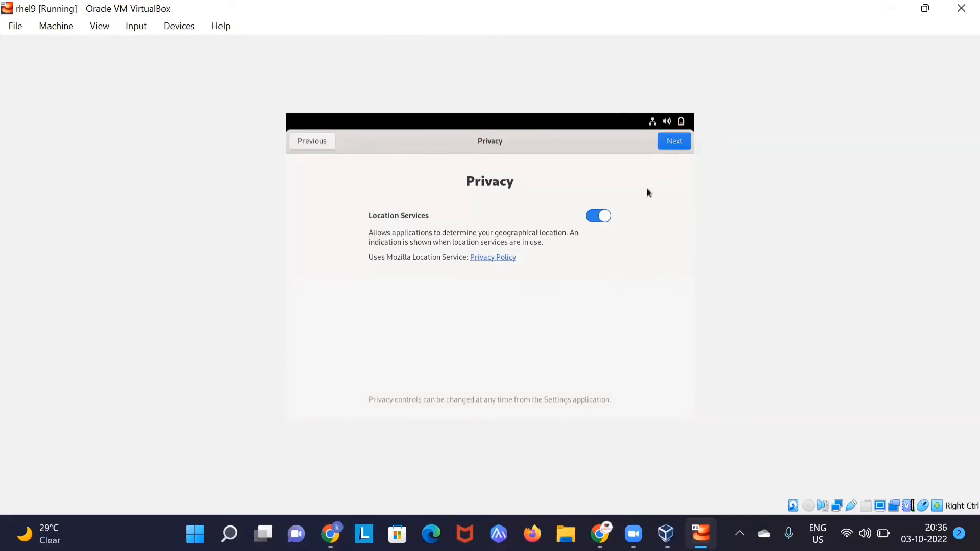
pyautogui.click(665, 146)
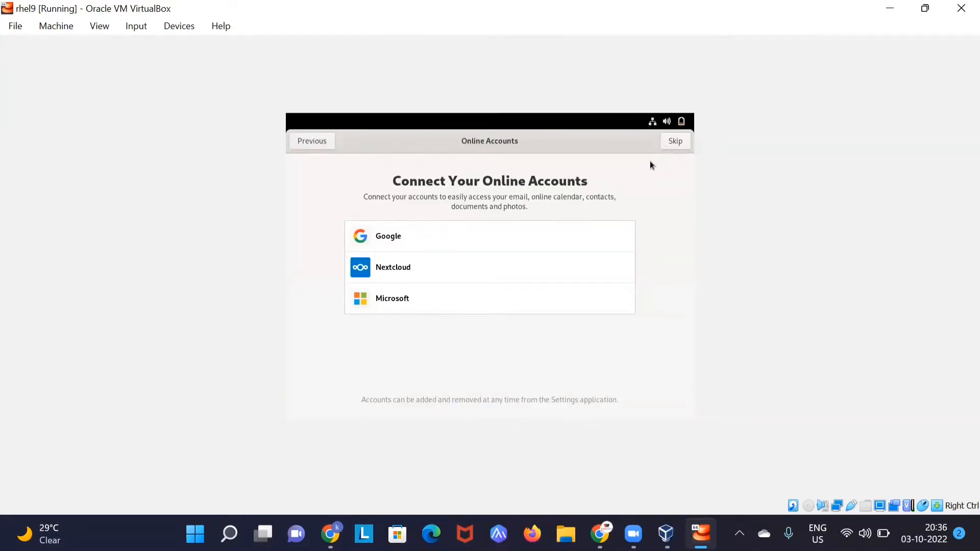
pyautogui.click(672, 145)
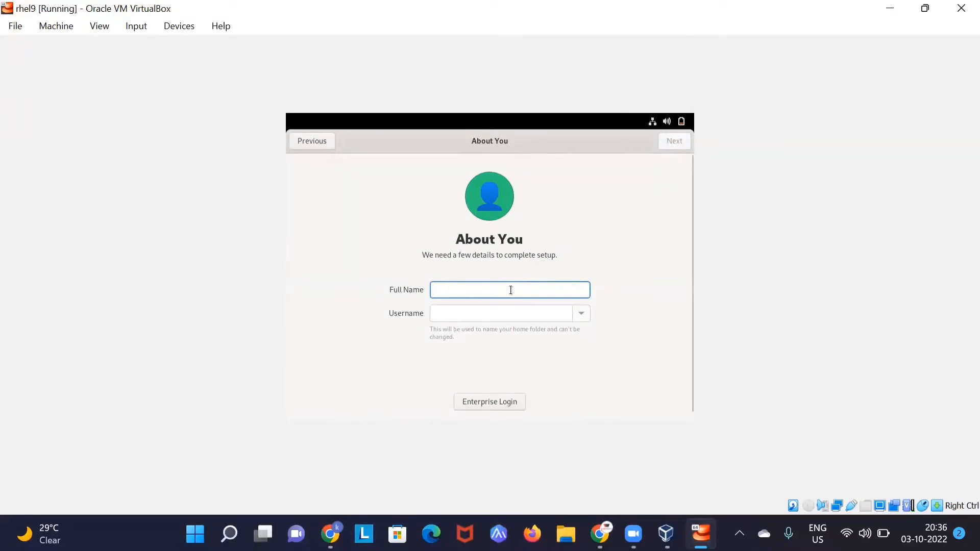
pyautogui.write('sudhanshu')
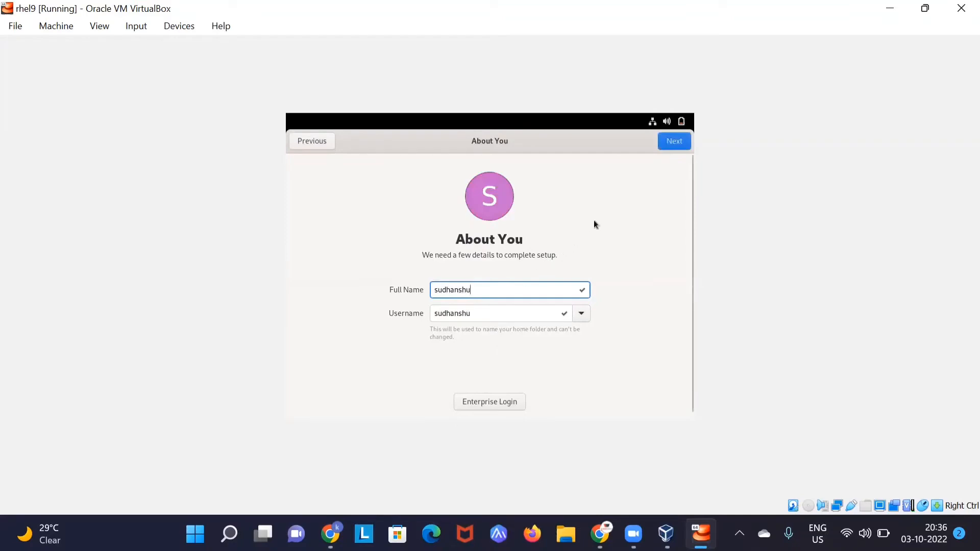
pyautogui.click(670, 145)
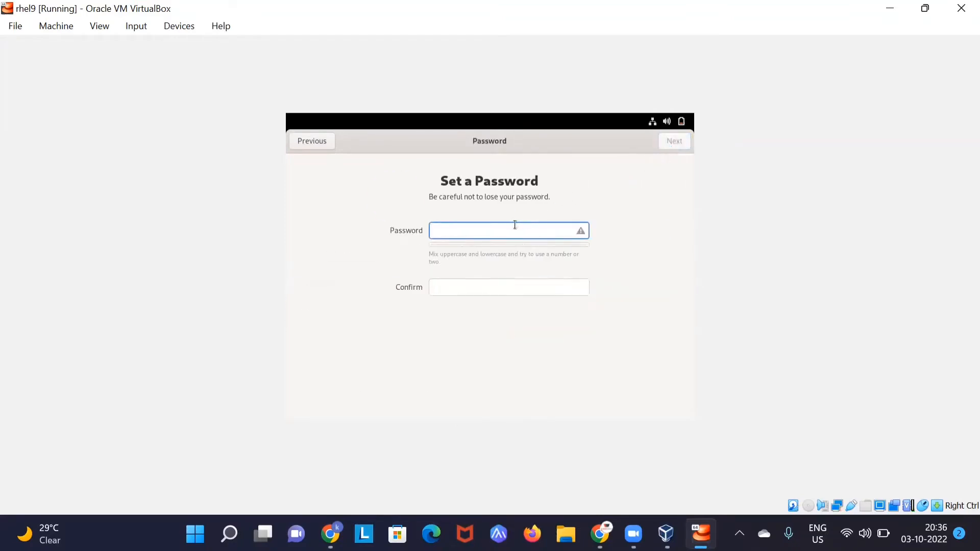
# Step: Set and confirm the user's password, then start using Red Hat Enterprise Linux
pyautogui.write('redhat')
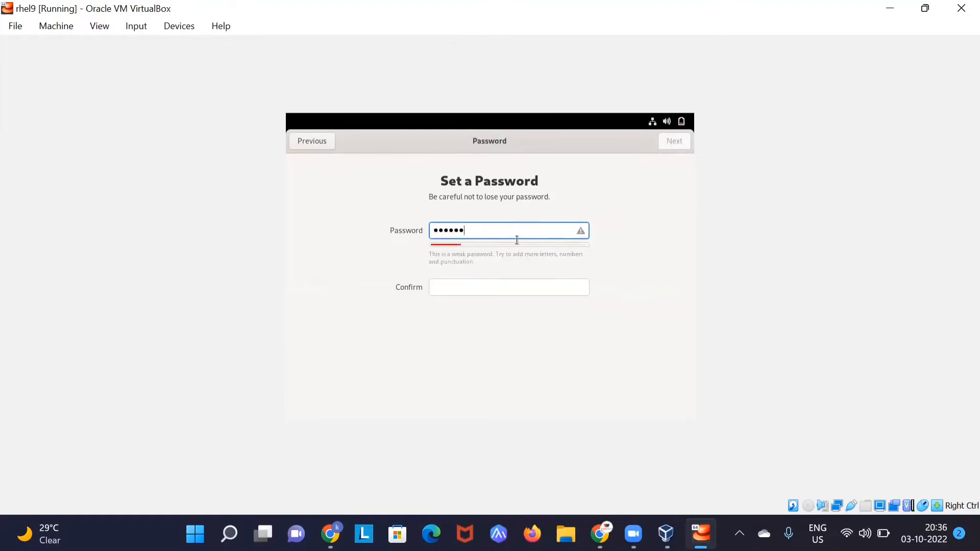
pyautogui.click(511, 284)
pyautogui.write('redh')
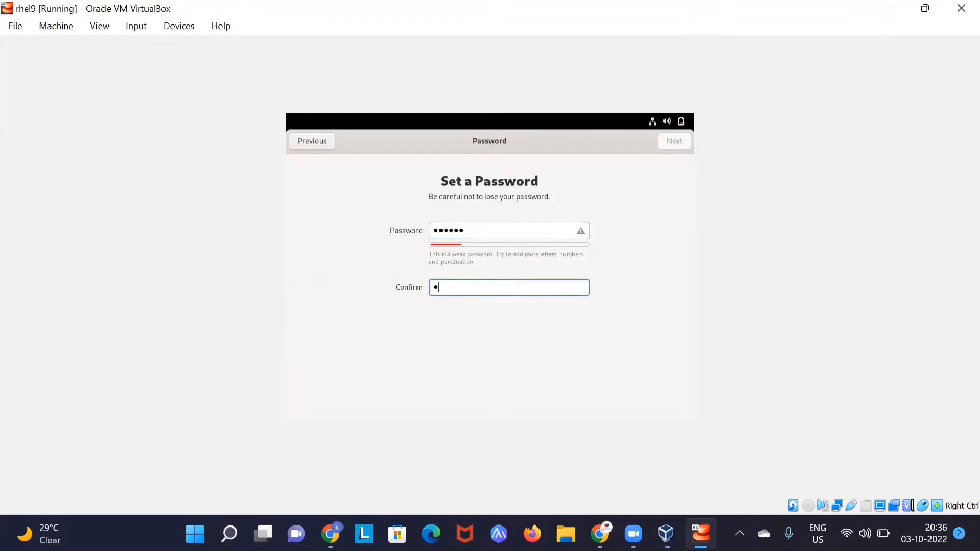
pyautogui.write('at')
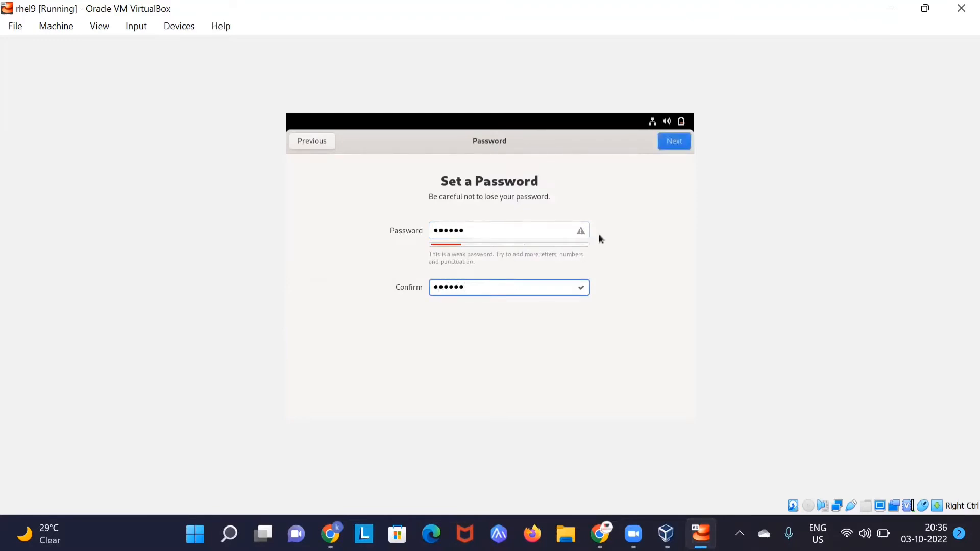
pyautogui.click(668, 147)
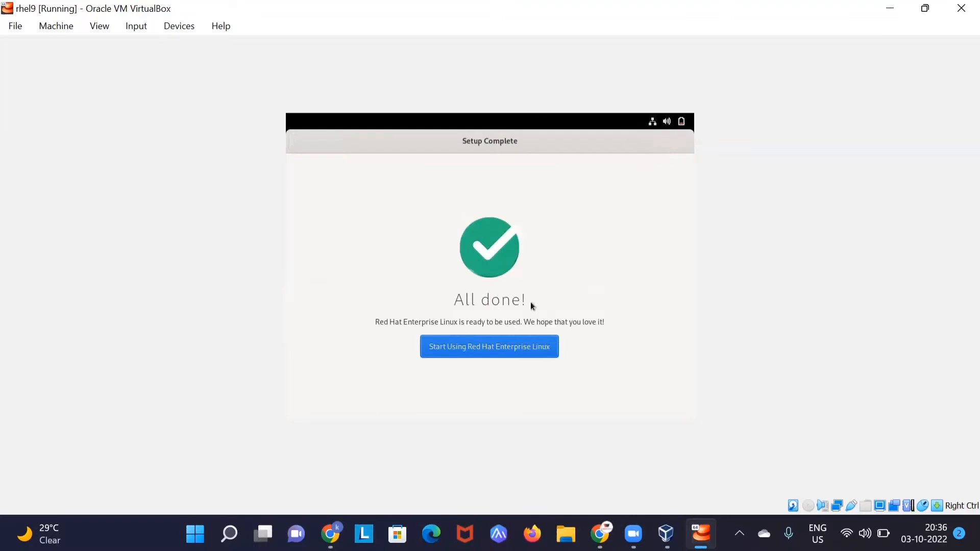
pyautogui.click(501, 346)
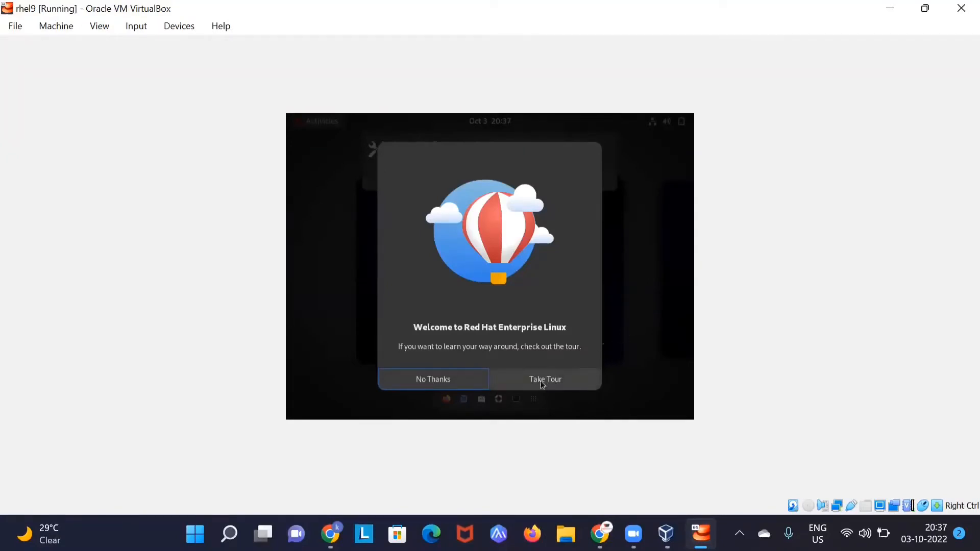
# Step: Dismiss the welcome tour and registration notice, open a terminal and switch to root with su
pyautogui.click(465, 380)
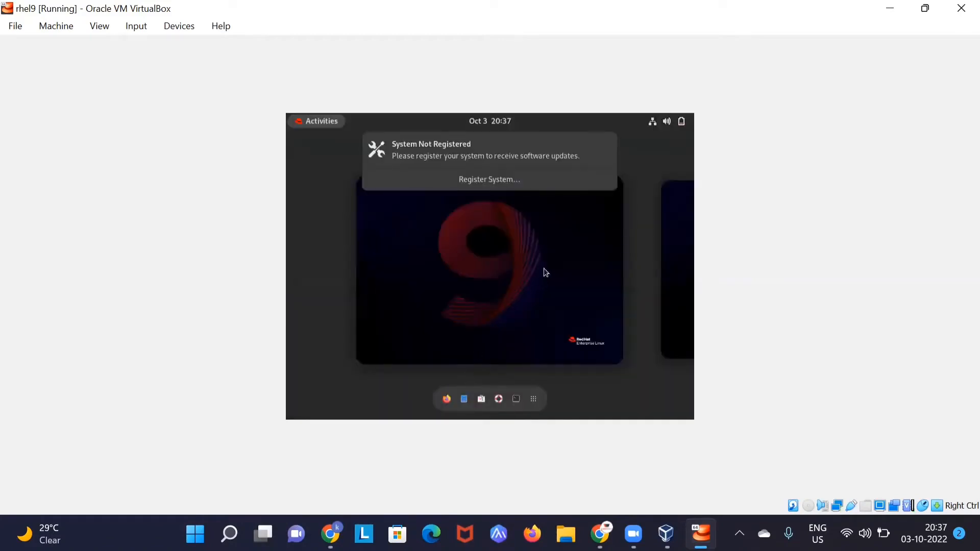
pyautogui.click(607, 148)
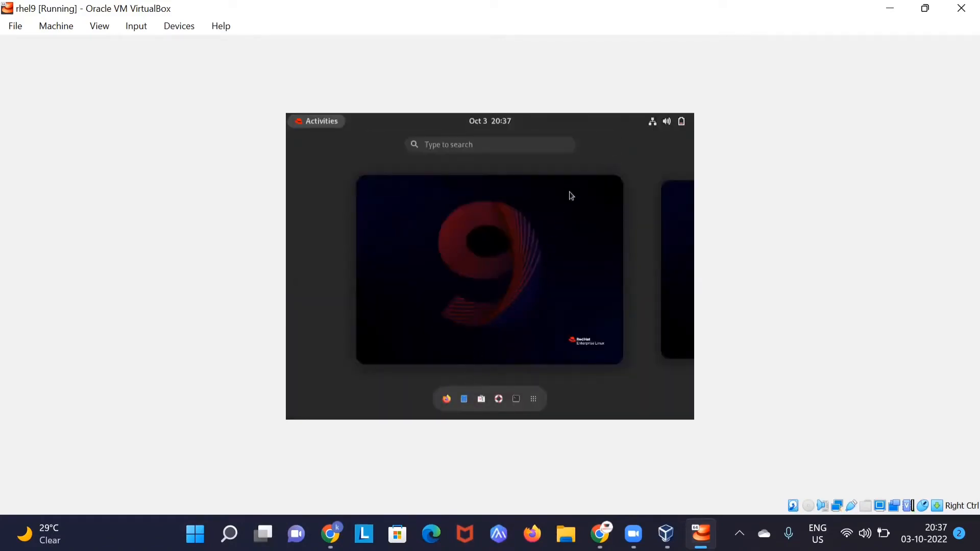
pyautogui.click(516, 399)
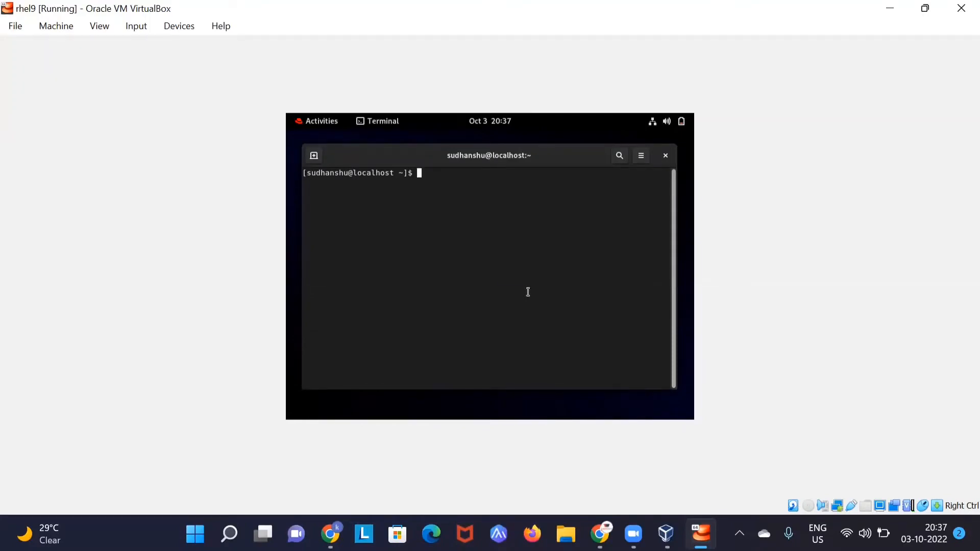
pyautogui.press('Return')
pyautogui.press('Return')
pyautogui.press('Return')
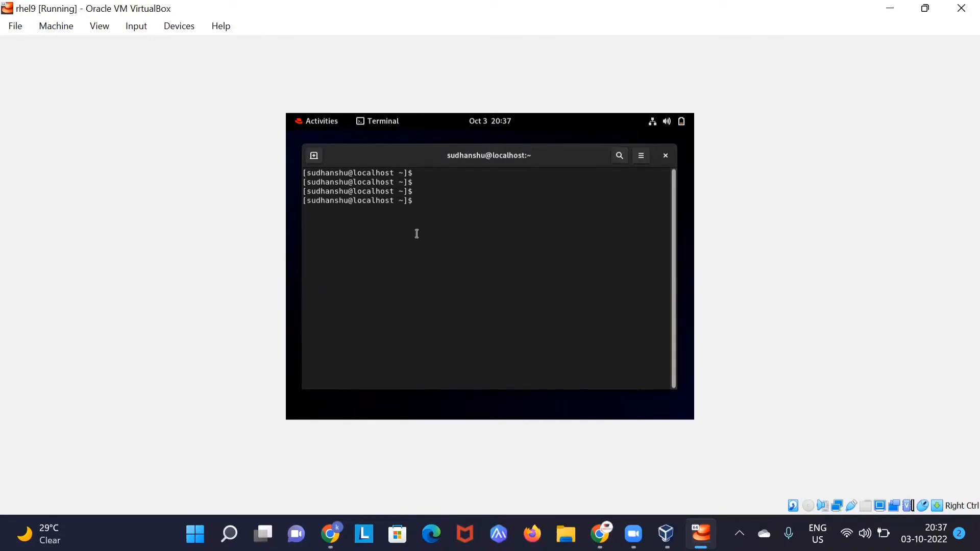
pyautogui.write('su root')
pyautogui.press('Return')
pyautogui.press('Return')
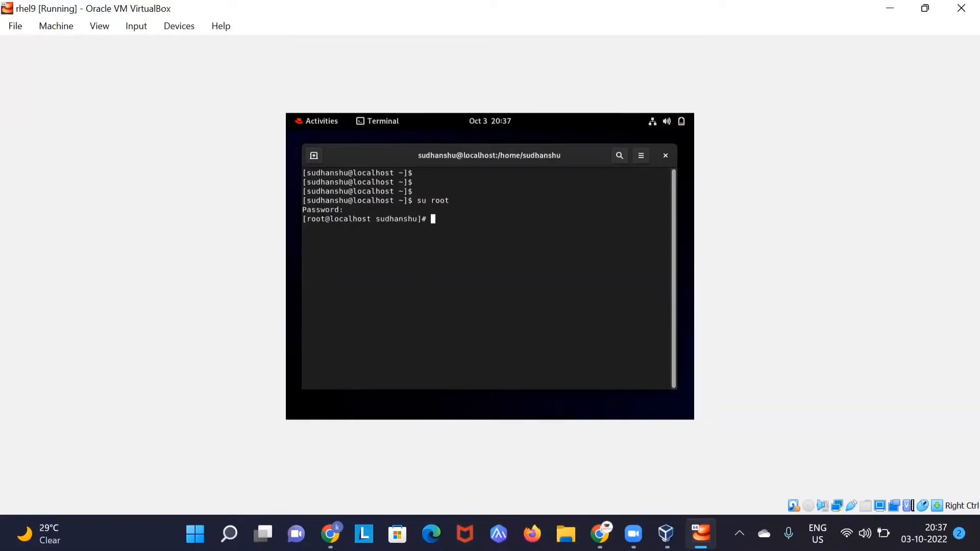
pyautogui.press('Return')
pyautogui.press('Return')
# Step: Clear the screen, change to / and run date and cal
pyautogui.write('clear')
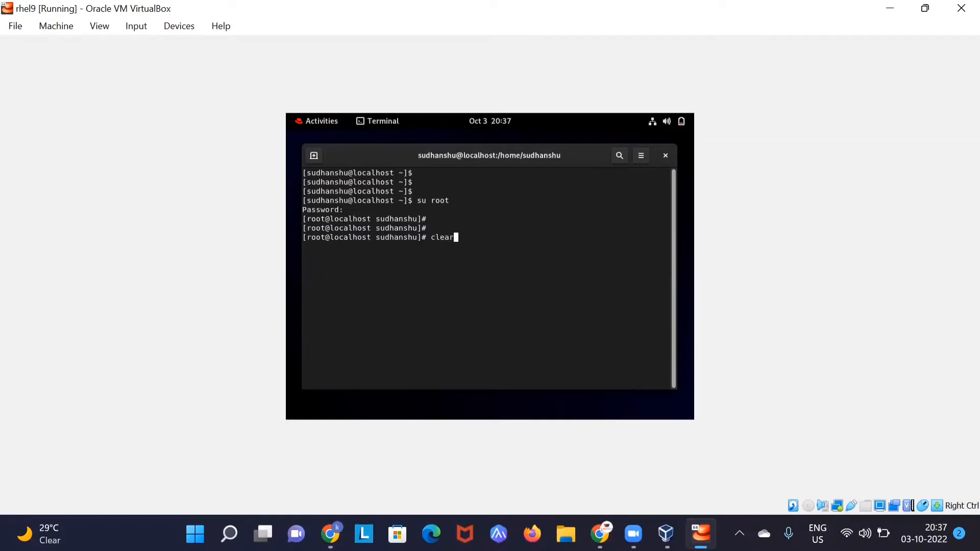
pyautogui.press('Return')
pyautogui.write('cd /')
pyautogui.press('Return')
pyautogui.write('date')
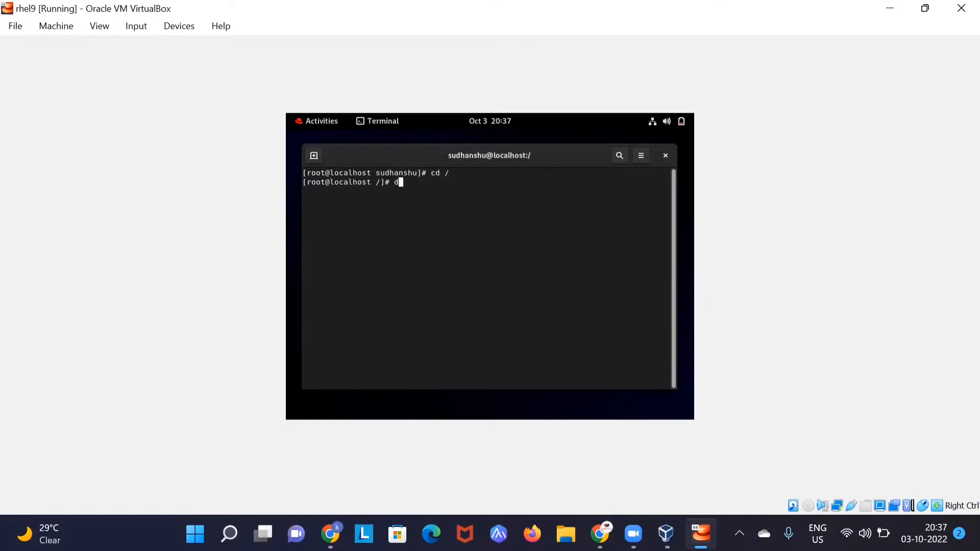
pyautogui.press('Return')
pyautogui.write('cal')
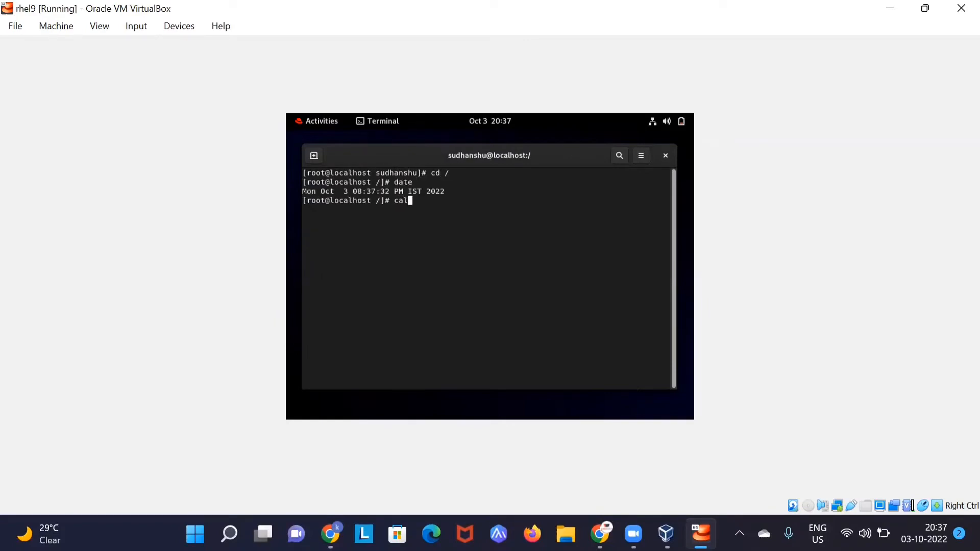
pyautogui.press('Return')
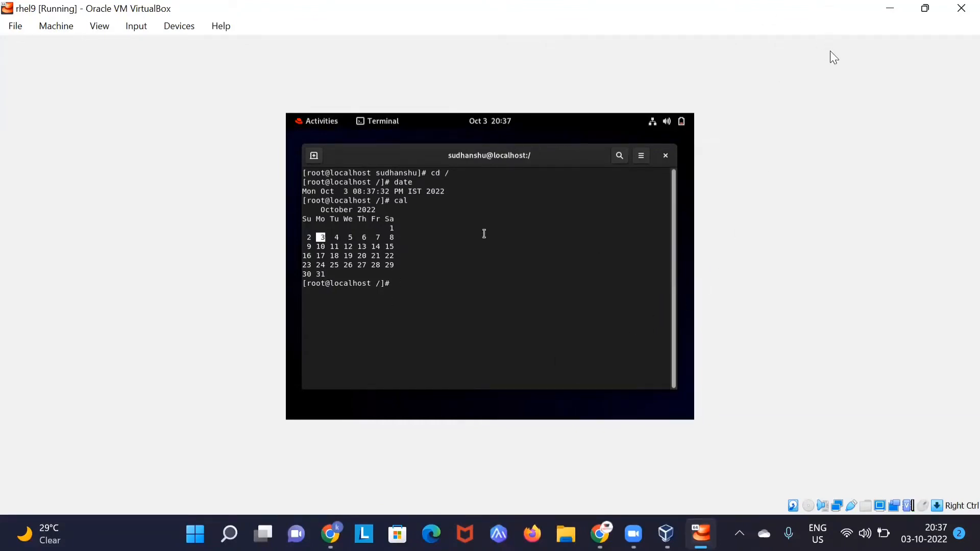
# Step: Launch Paint from the Windows Start search
pyautogui.press('super')
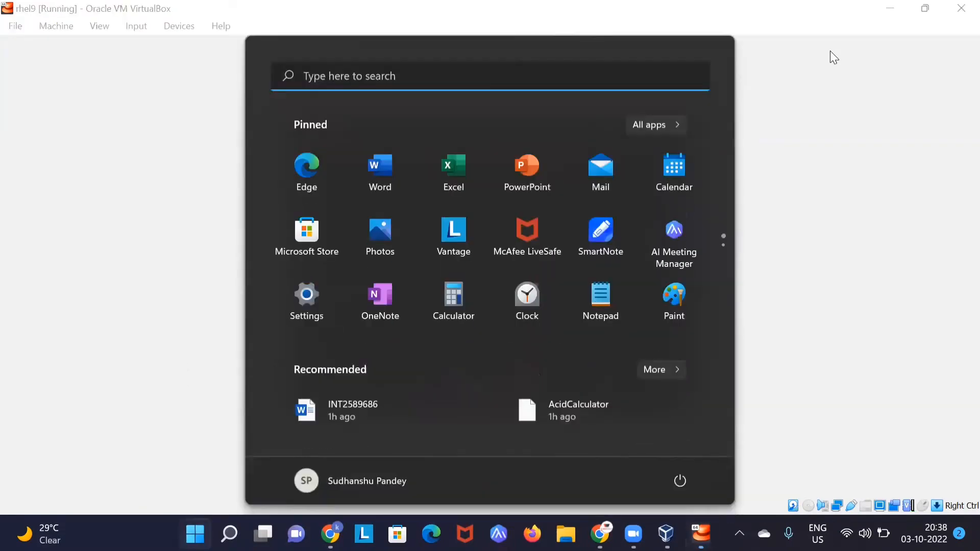
pyautogui.write('pai')
pyautogui.press('Return')
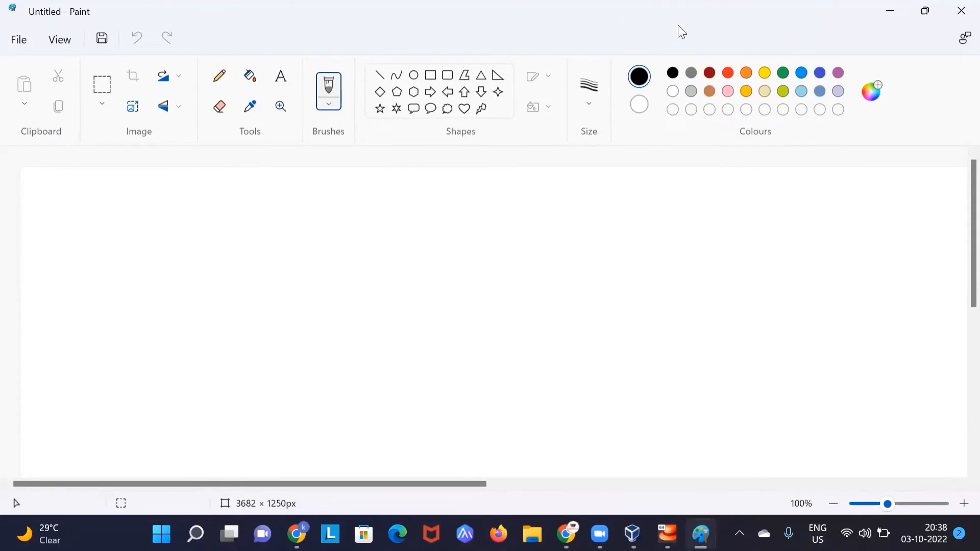
# Step: Handwrite 'Rhel 9' and 'Yum configuration' on the canvas, then return to VirtualBox
pyautogui.moveTo(333, 294)
pyautogui.mouseDown()
pyautogui.moveTo(341, 274)
pyautogui.moveTo(349, 282)
pyautogui.mouseUp()
pyautogui.moveTo(359, 265)
pyautogui.mouseDown()
pyautogui.moveTo(363, 308)
pyautogui.moveTo(372, 291)
pyautogui.mouseUp()
pyautogui.moveTo(378, 276)
pyautogui.mouseDown()
pyautogui.moveTo(408, 284)
pyautogui.moveTo(481, 255)
pyautogui.mouseUp()
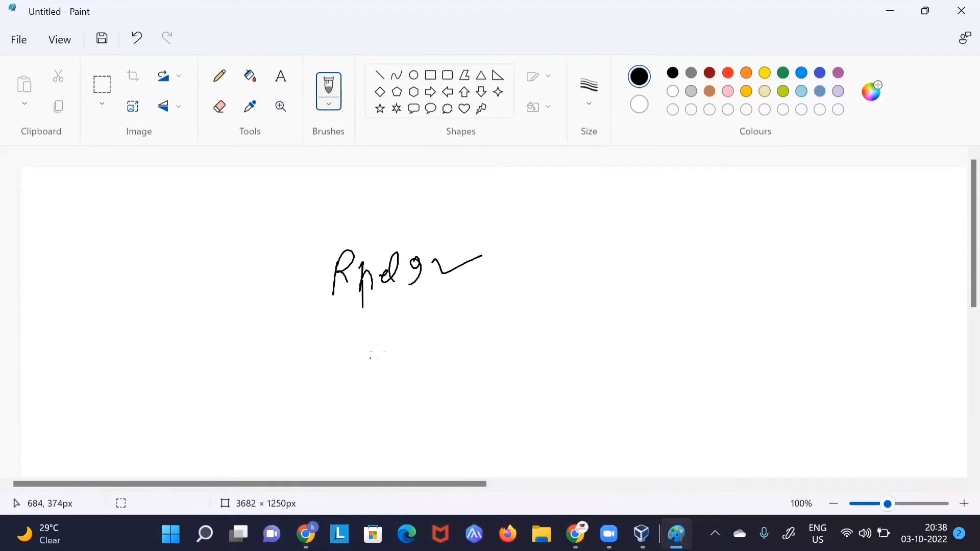
pyautogui.moveTo(371, 337)
pyautogui.mouseDown()
pyautogui.moveTo(372, 349)
pyautogui.moveTo(431, 363)
pyautogui.moveTo(495, 349)
pyautogui.moveTo(508, 357)
pyautogui.moveTo(520, 342)
pyautogui.moveTo(592, 327)
pyautogui.moveTo(594, 336)
pyautogui.mouseUp()
pyautogui.moveTo(597, 327); pyautogui.dragTo(614, 324)
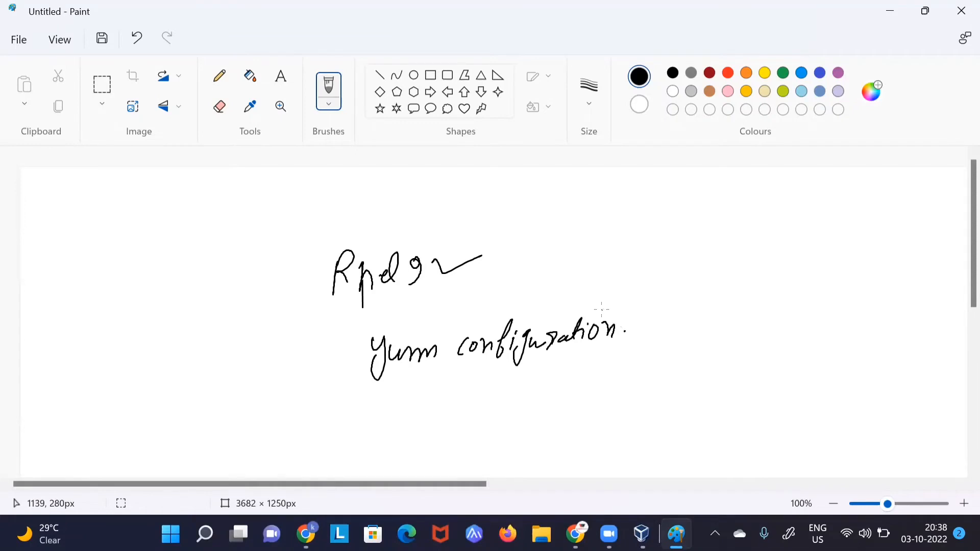
pyautogui.hotkey('alt', 'Tab')
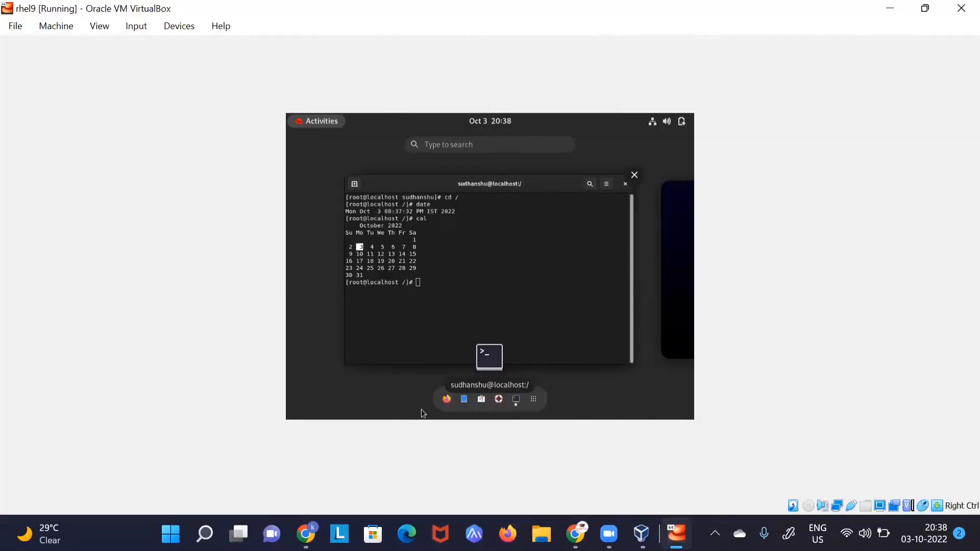
# Step: Open Files in the guest, power off the rhel9 VM, and switch to VirtualBox Manager
pyautogui.click(470, 400)
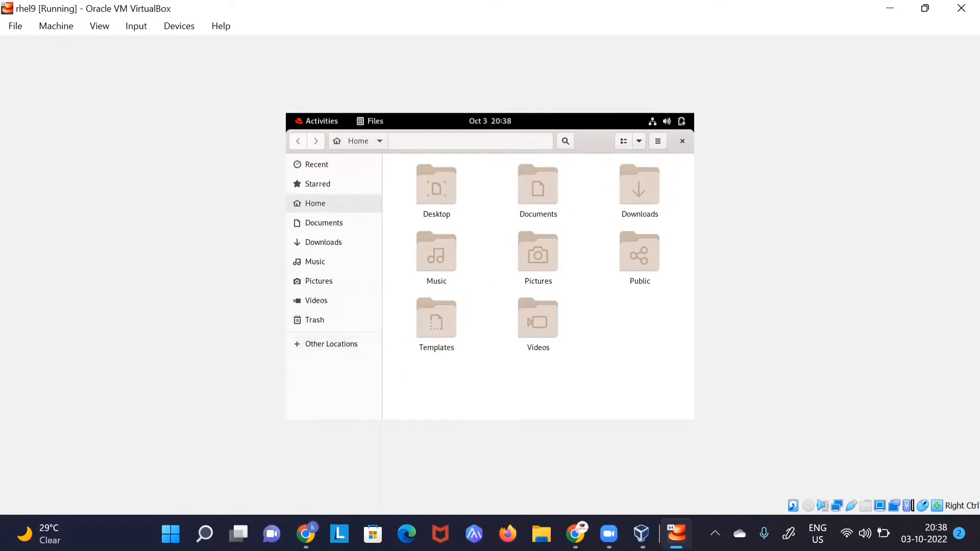
pyautogui.click(961, 8)
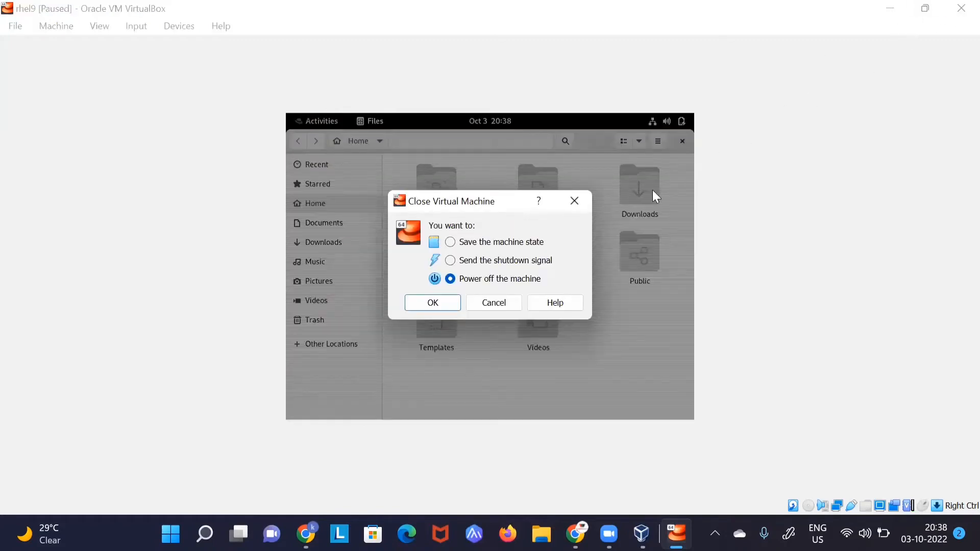
pyautogui.click(445, 298)
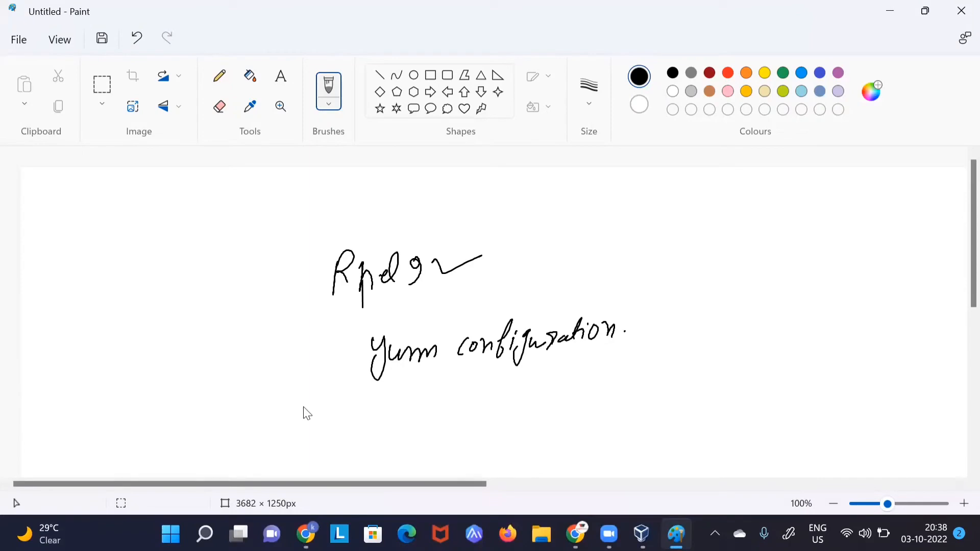
pyautogui.hotkey('alt', 'Tab')
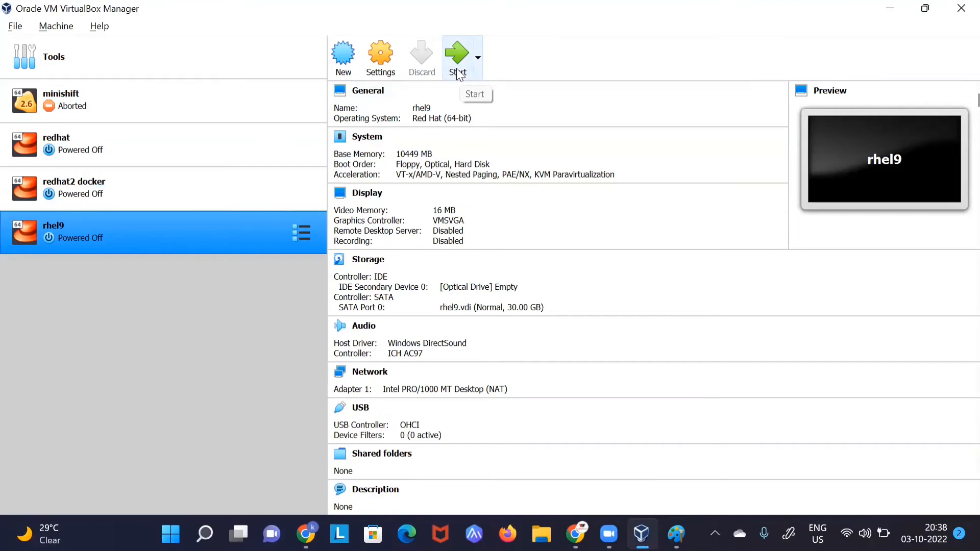
# Step: In rhel9's System settings, move Hard Disk to the top of the boot order
pyautogui.click(385, 58)
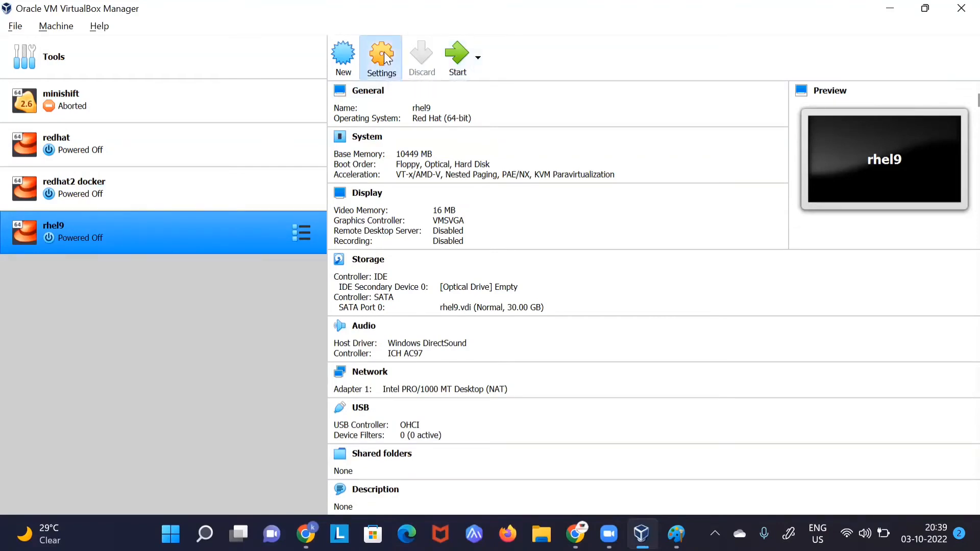
pyautogui.click(235, 111)
pyautogui.click(236, 86)
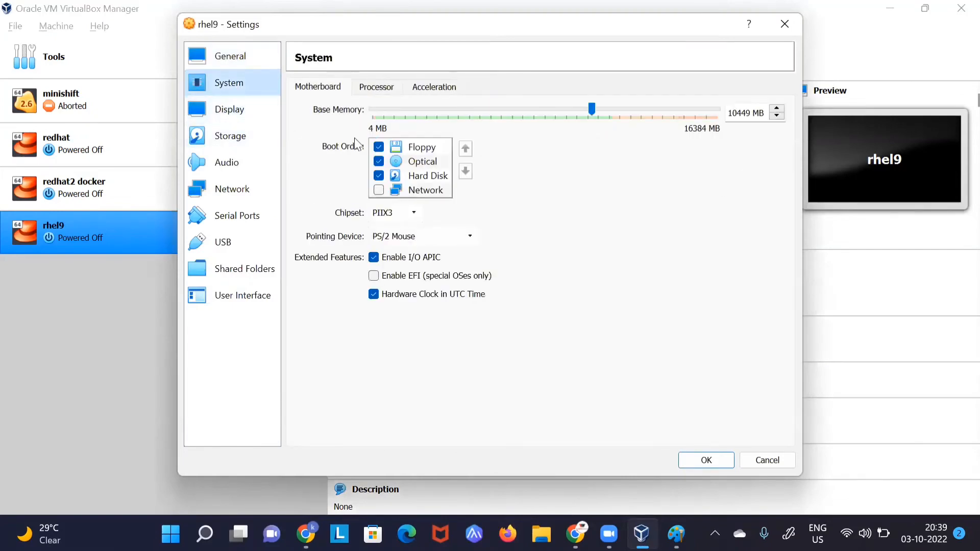
pyautogui.click(426, 175)
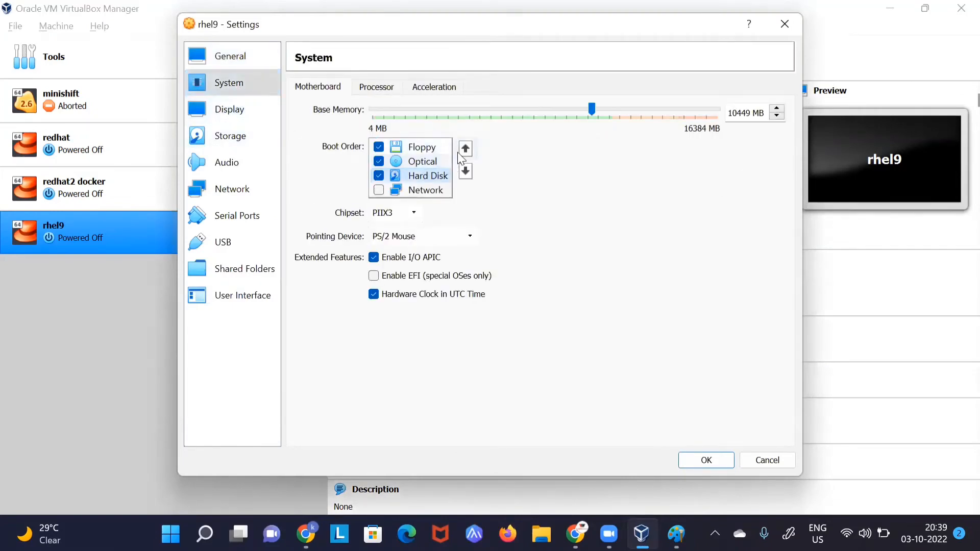
pyautogui.click(465, 150)
pyautogui.click(465, 150)
# Step: Attach rhel-baseos-9.1-beta-1-x86_64-dvd.iso to the empty optical drive and save the settings
pyautogui.click(236, 134)
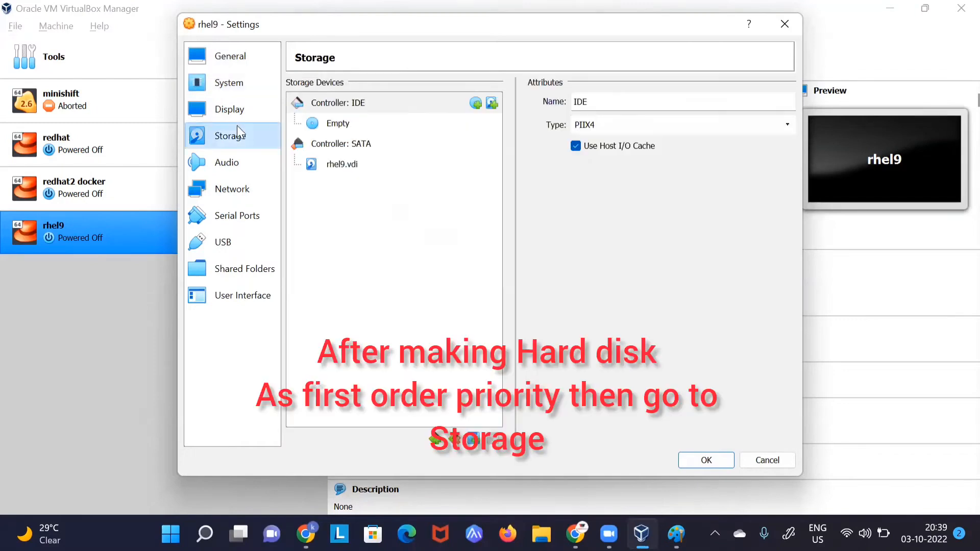
pyautogui.click(237, 113)
pyautogui.click(237, 135)
pyautogui.click(352, 127)
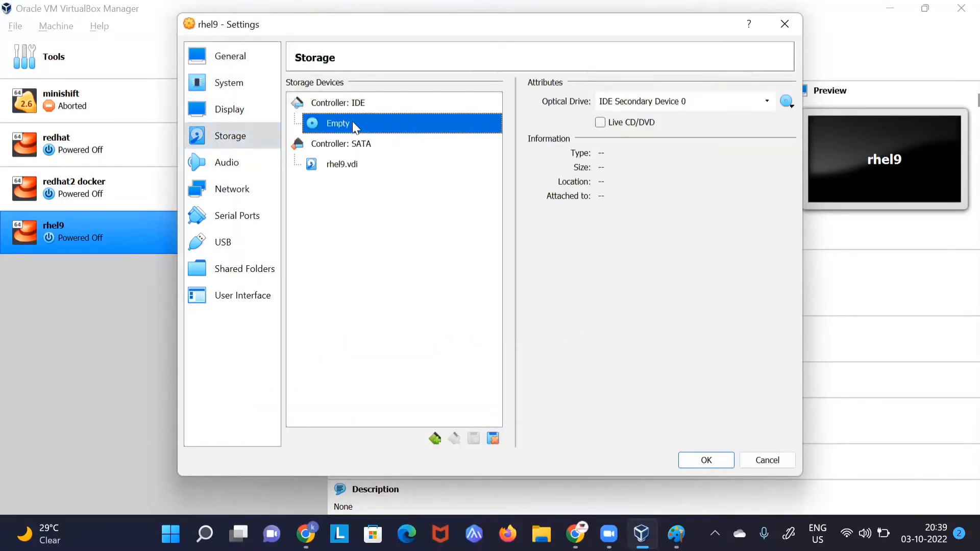
pyautogui.click(786, 101)
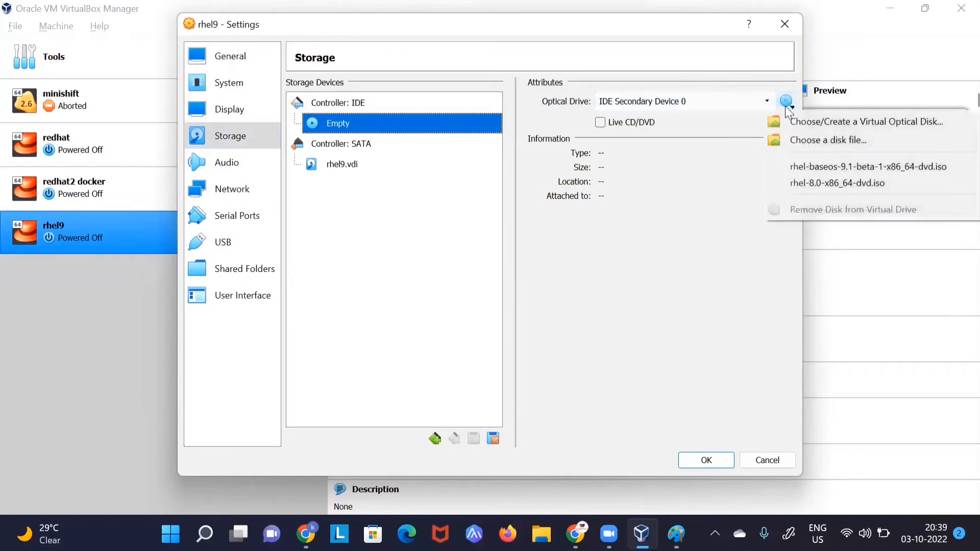
pyautogui.click(798, 165)
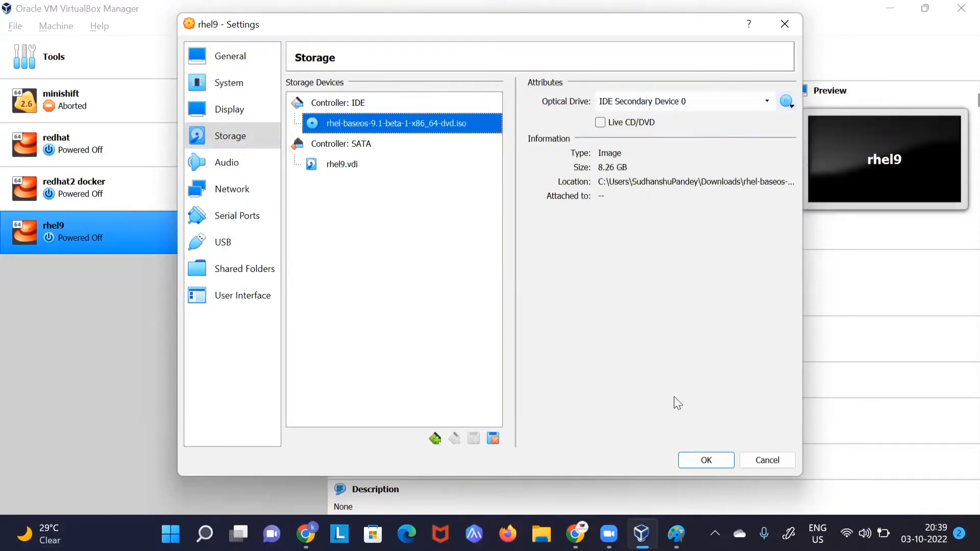
pyautogui.click(705, 460)
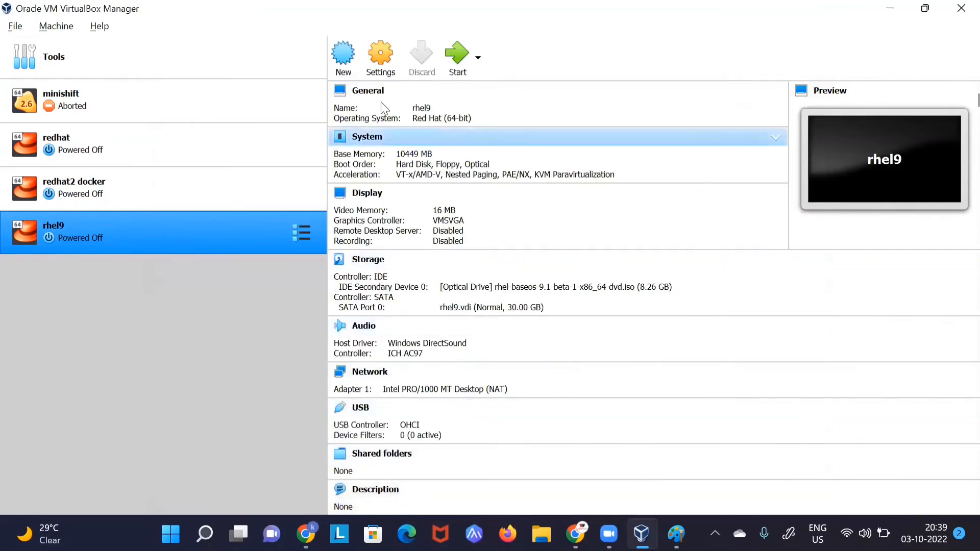
# Step: Reopen the settings to verify the boot order and attached DVD image, then close them
pyautogui.click(378, 60)
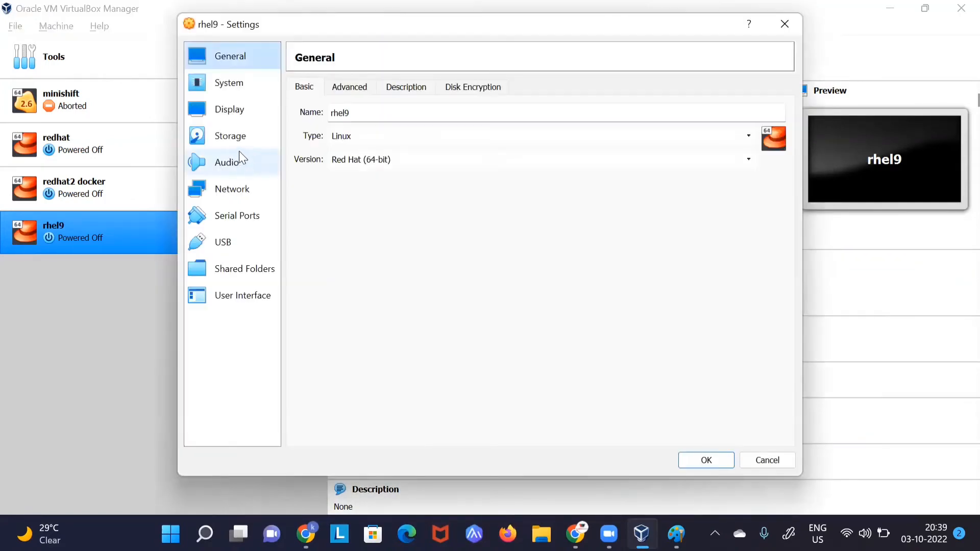
pyautogui.click(239, 114)
pyautogui.click(239, 87)
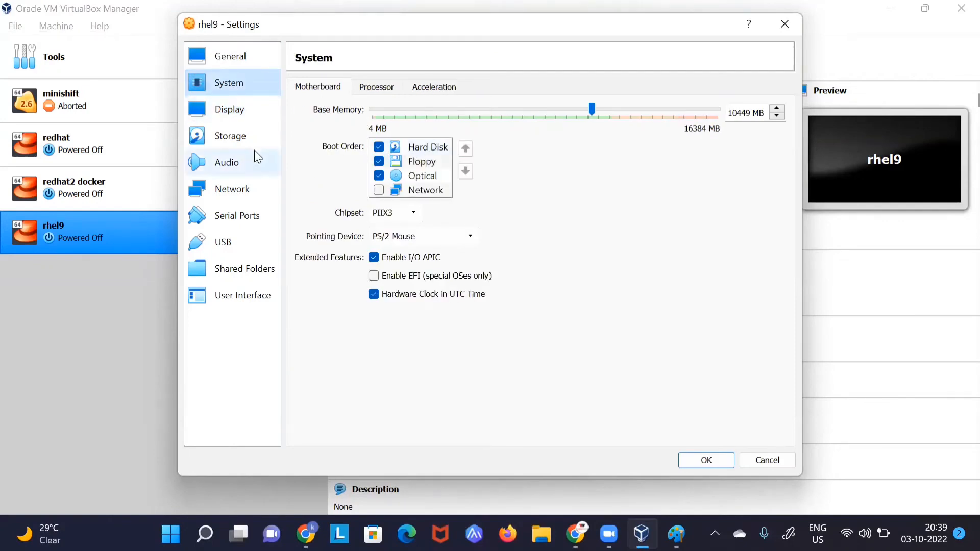
pyautogui.click(239, 117)
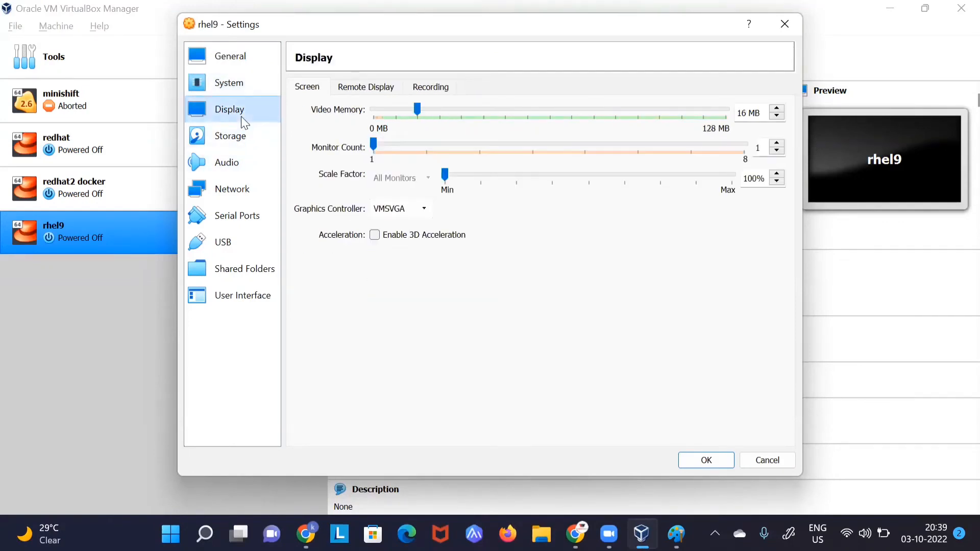
pyautogui.click(242, 91)
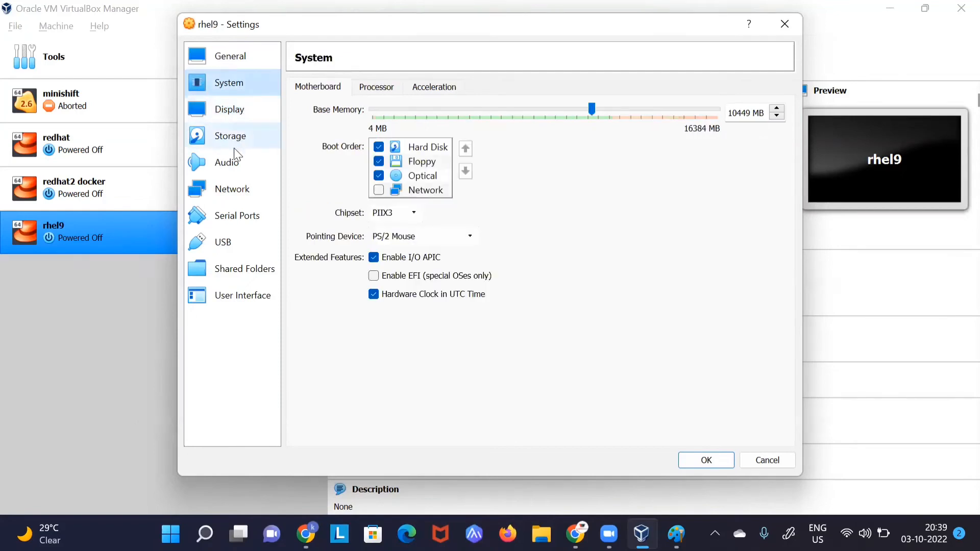
pyautogui.click(267, 135)
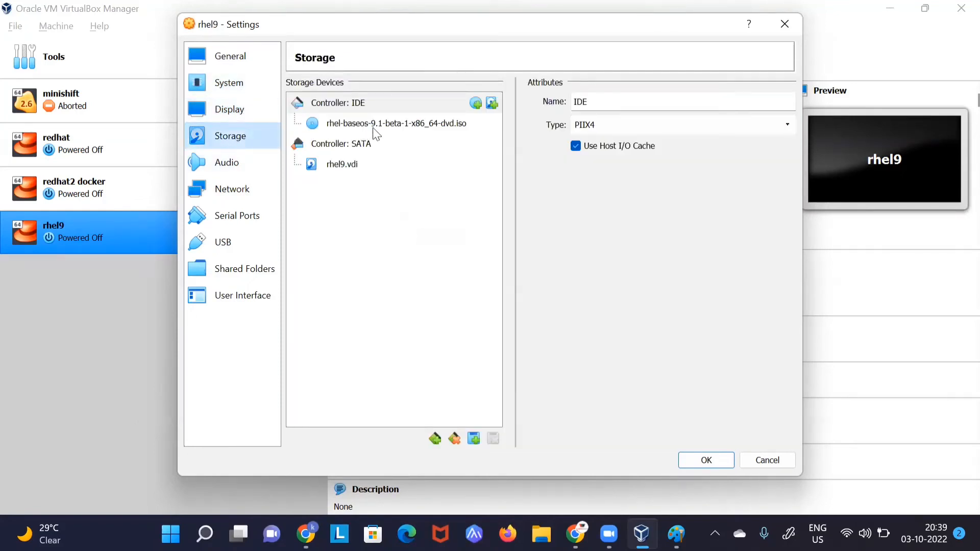
pyautogui.click(784, 34)
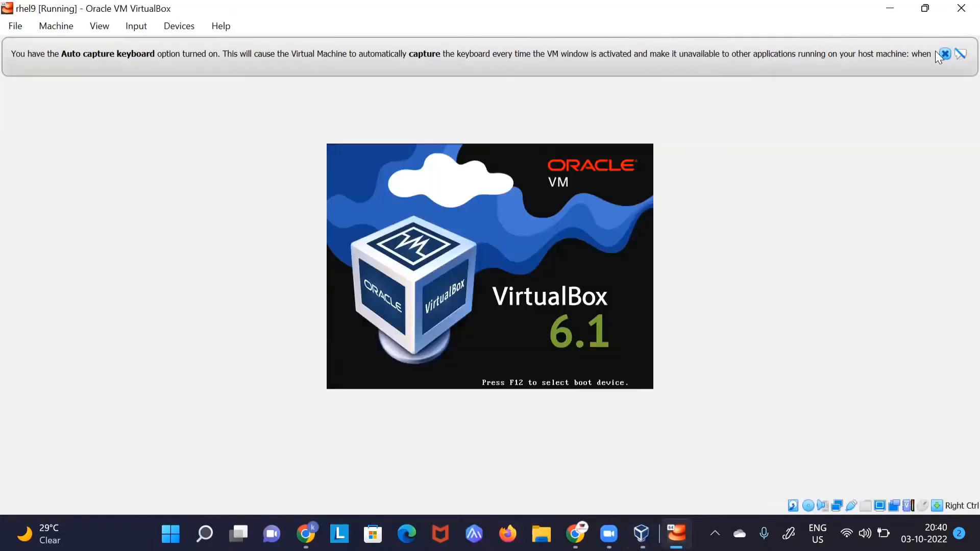
# Step: Dismiss the keyboard and mouse capture notices and switch the VM to full screen
pyautogui.click(944, 53)
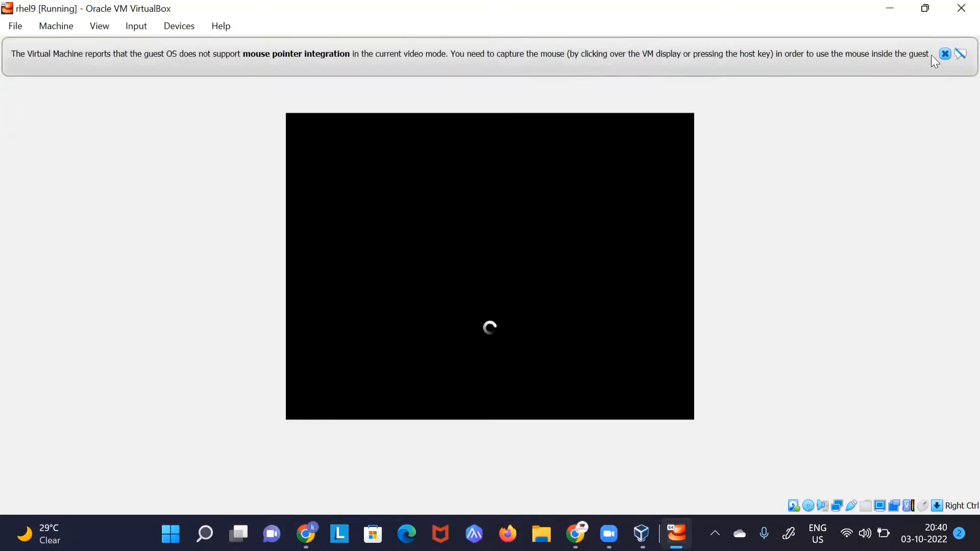
pyautogui.click(944, 54)
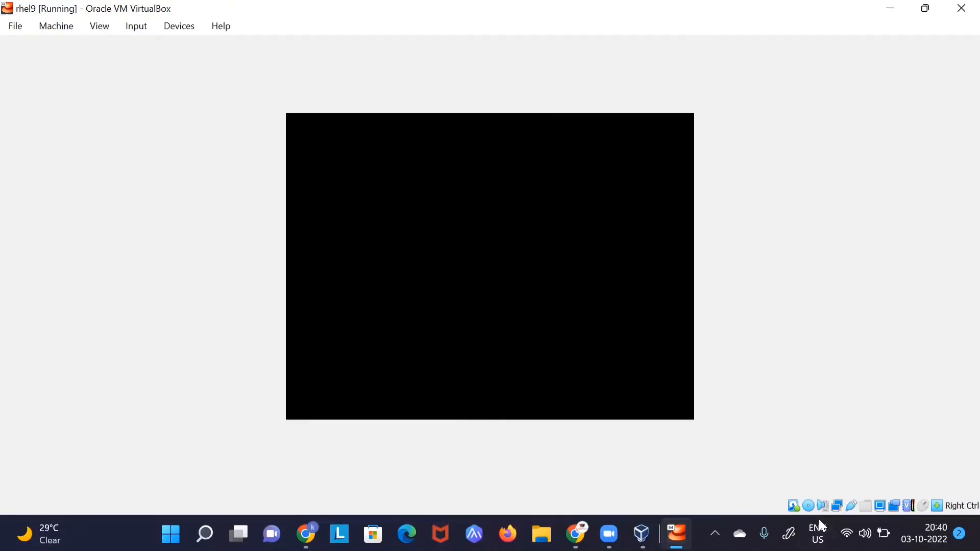
pyautogui.hotkey('ctrl', 'f')
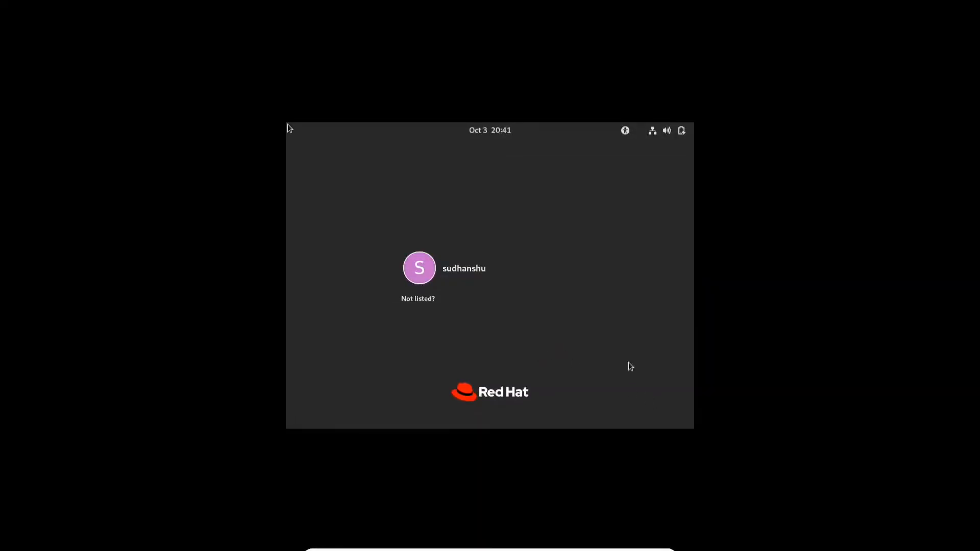
# Step: Log in as the unlisted user root with the root password
pyautogui.click(422, 300)
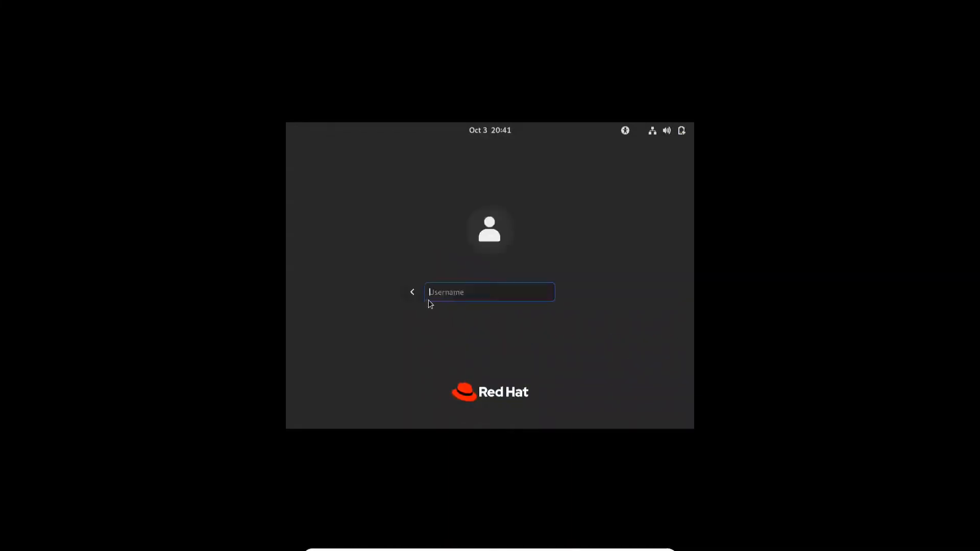
pyautogui.write('root')
pyautogui.press('Return')
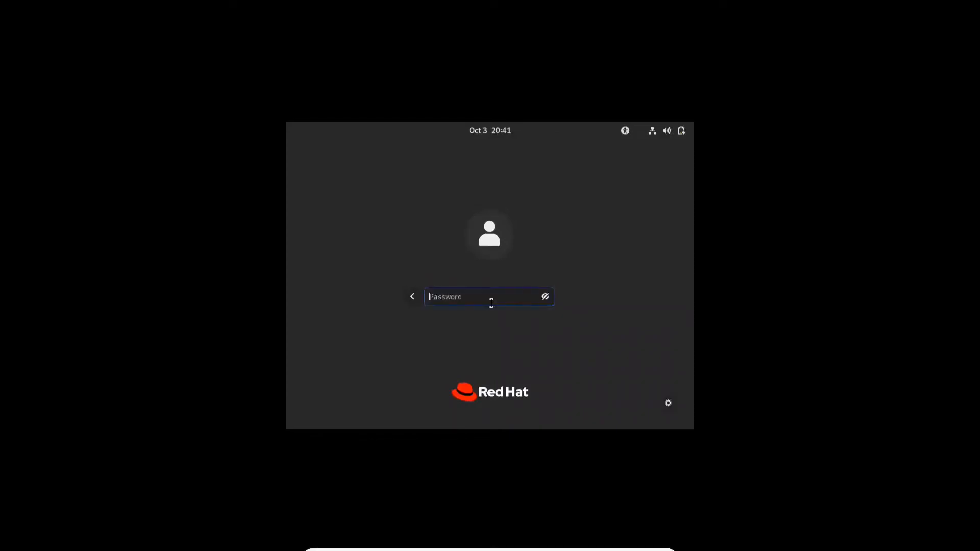
pyautogui.write('redhat')
pyautogui.press('Return')
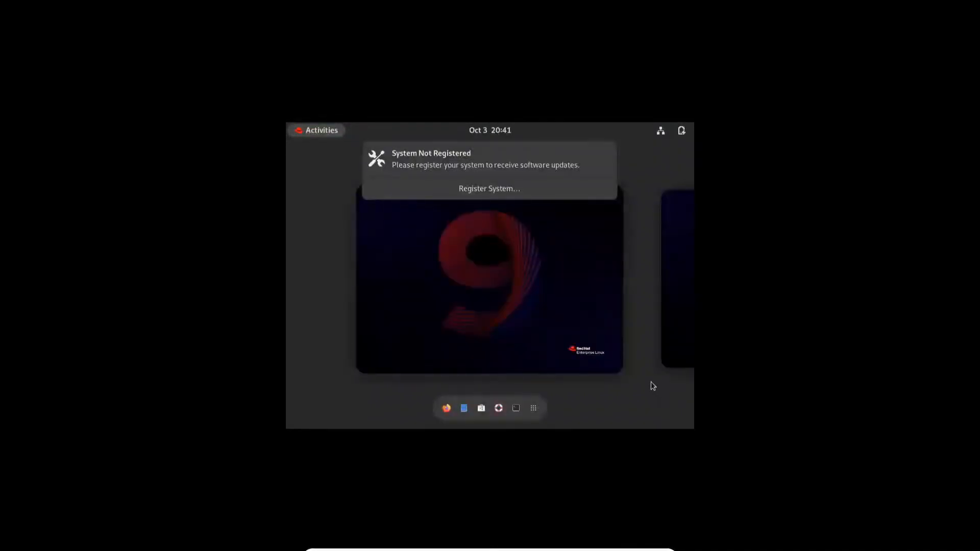
# Step: Dismiss the registration notice, browse the RHEL-9-1-0 disc in Files, and open a terminal there
pyautogui.moveTo(588, 197)
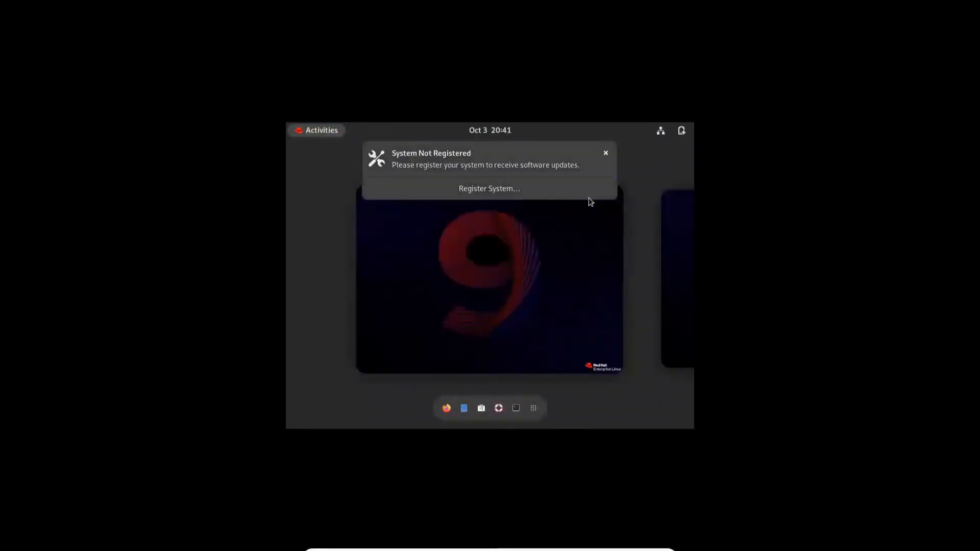
pyautogui.click(606, 154)
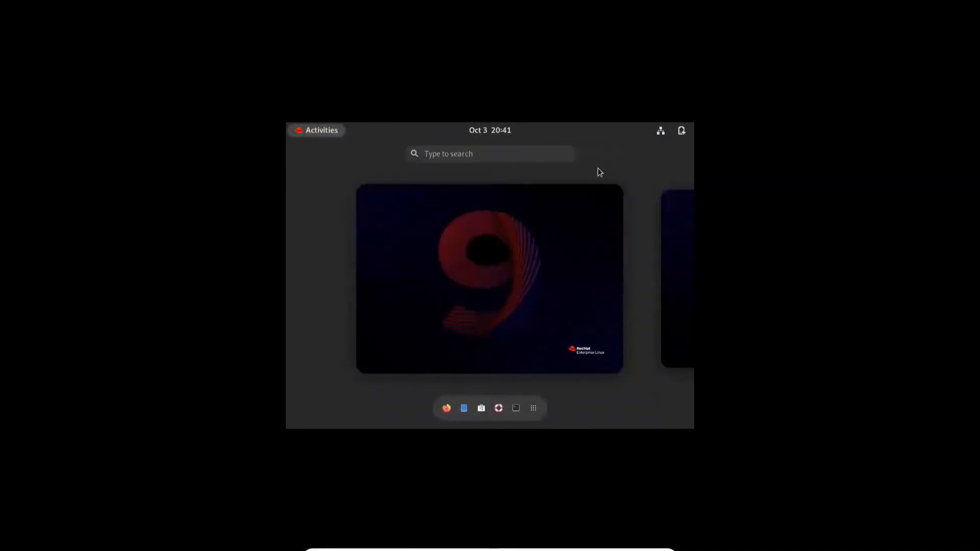
pyautogui.click(467, 407)
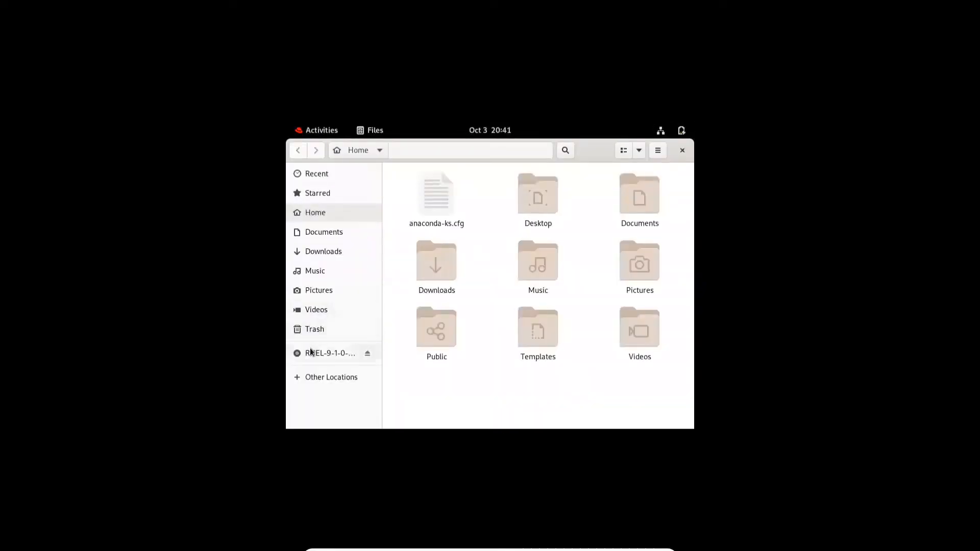
pyautogui.click(311, 352)
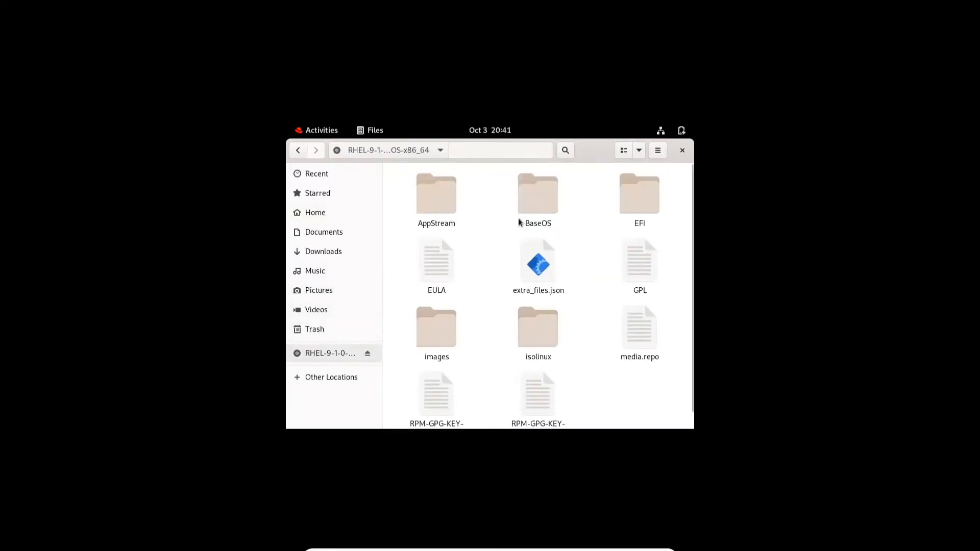
pyautogui.rightClick(582, 371)
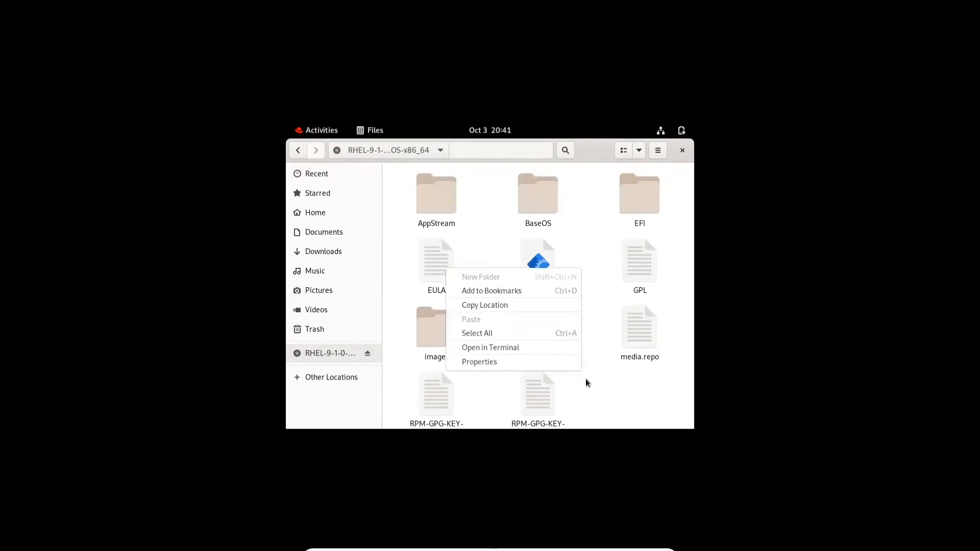
pyautogui.click(532, 351)
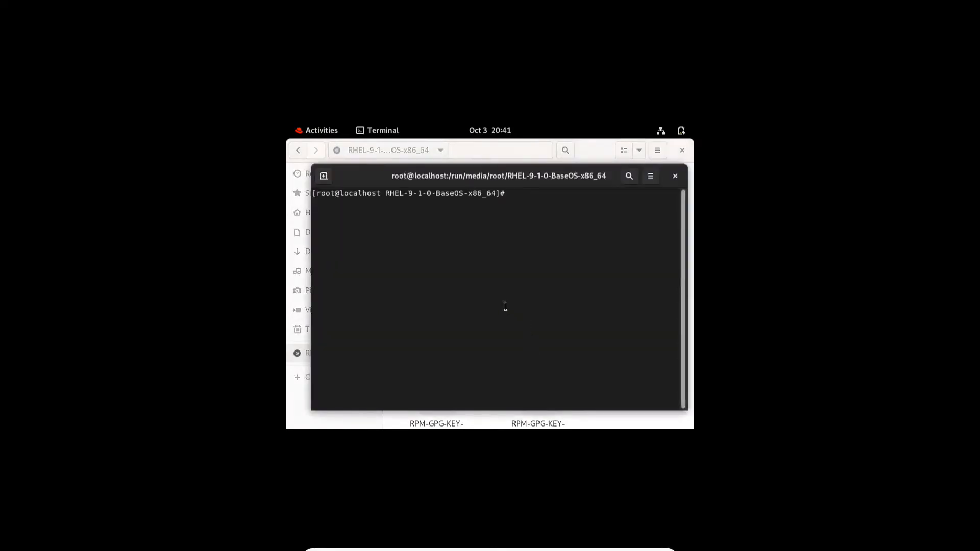
# Step: Run pwd and copy the disc's mount path from the output
pyautogui.write('pwd')
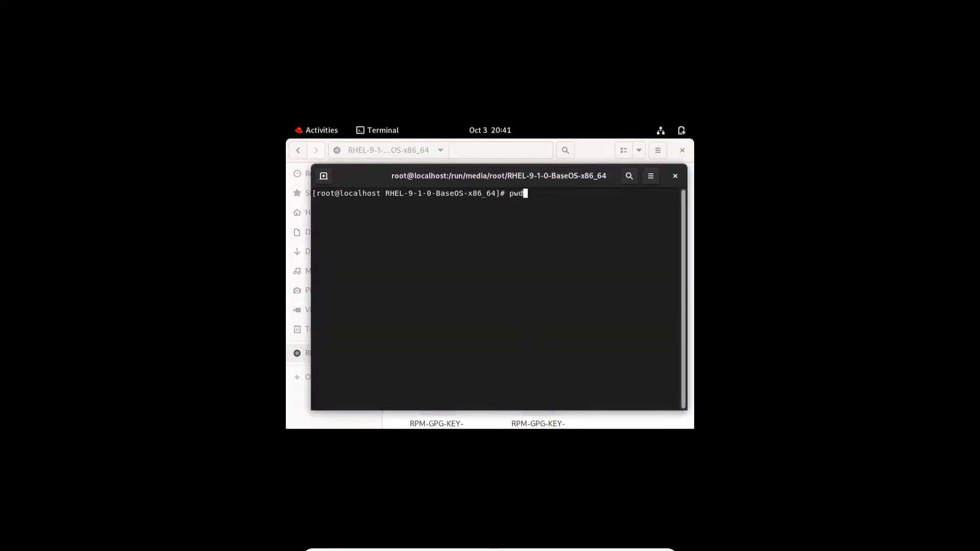
pyautogui.press('Return')
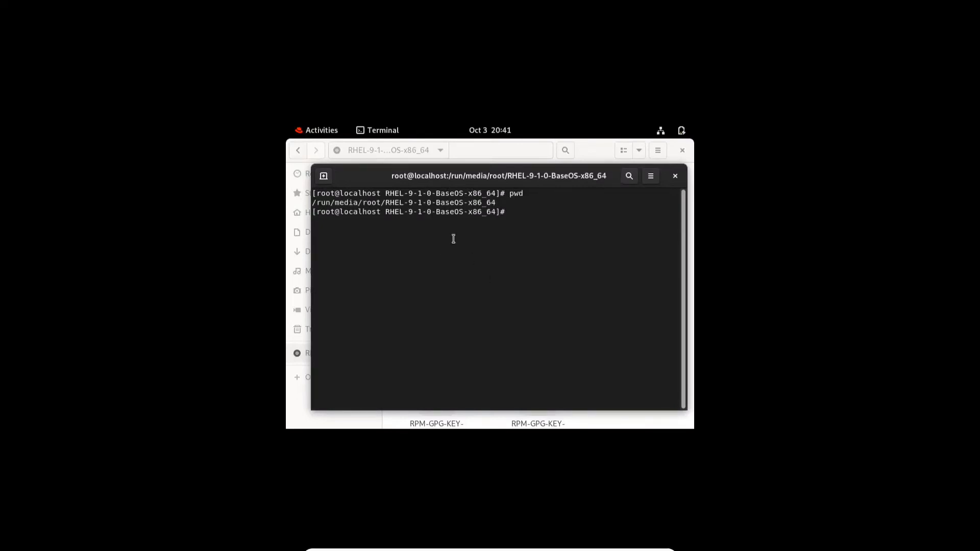
pyautogui.moveTo(496, 203); pyautogui.dragTo(312, 203)
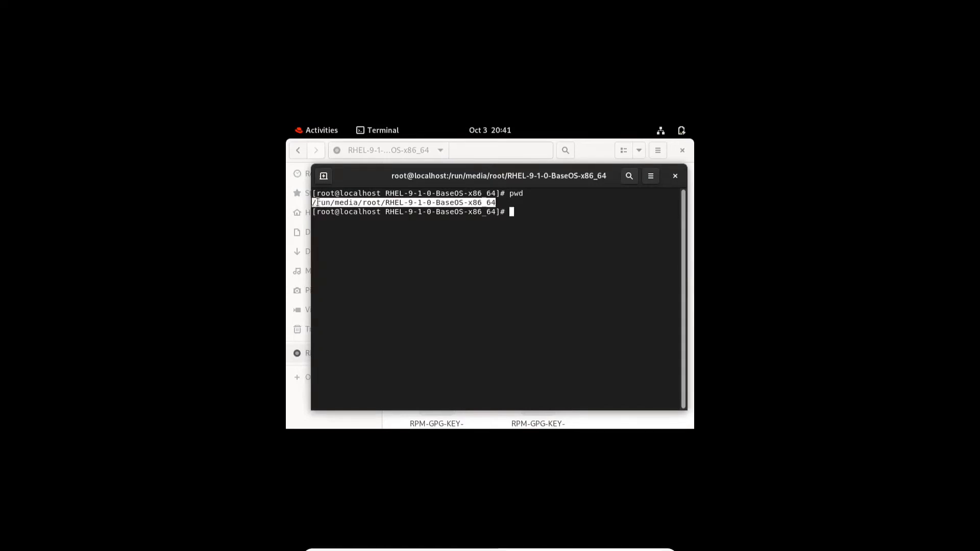
pyautogui.rightClick(322, 203)
pyautogui.click(339, 206)
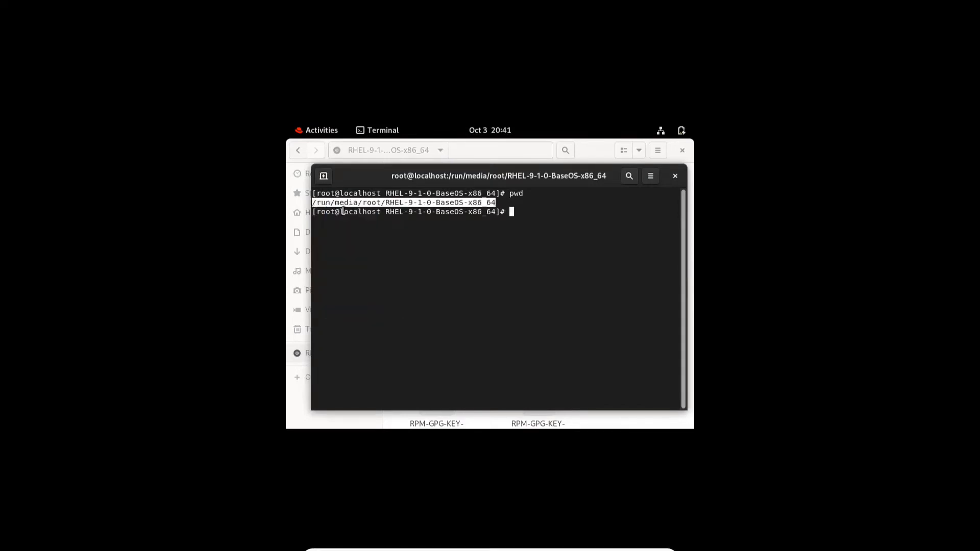
pyautogui.click(443, 219)
# Step: Go to / and resize the VM view, then cd into /etc/yum.repos.d/, clear and list files
pyautogui.write('cd /')
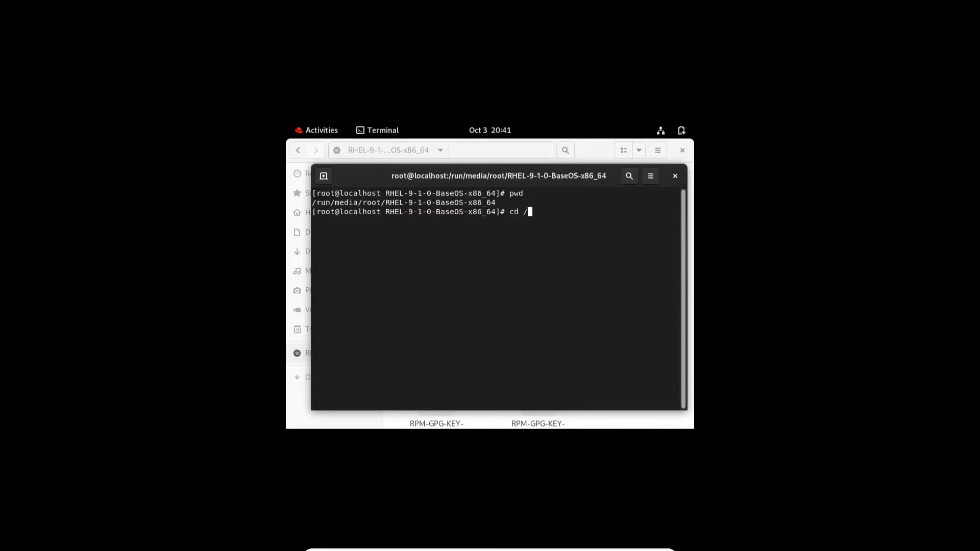
pyautogui.press('Return')
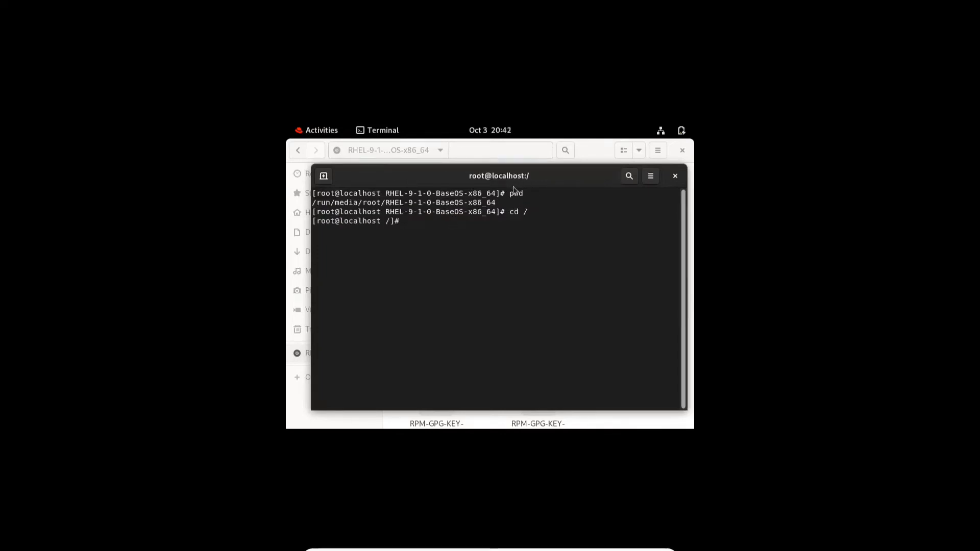
pyautogui.moveTo(518, 180); pyautogui.dragTo(503, 175)
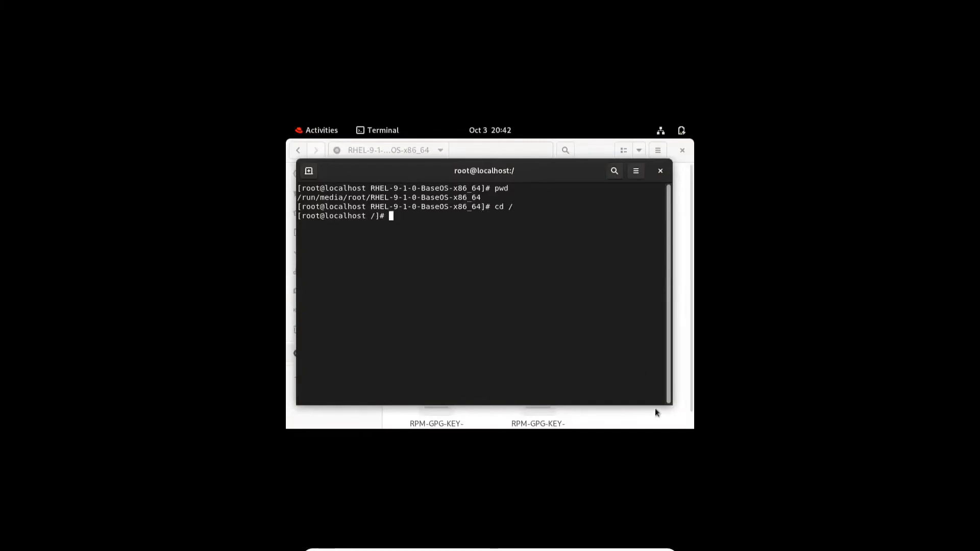
pyautogui.click(642, 542)
pyautogui.press('Return')
pyautogui.press('Return')
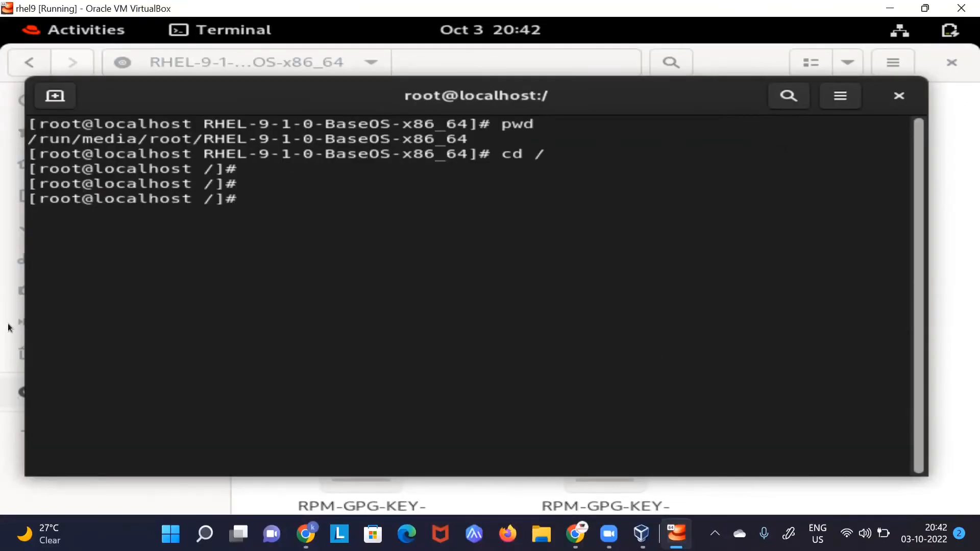
pyautogui.write('cd /et')
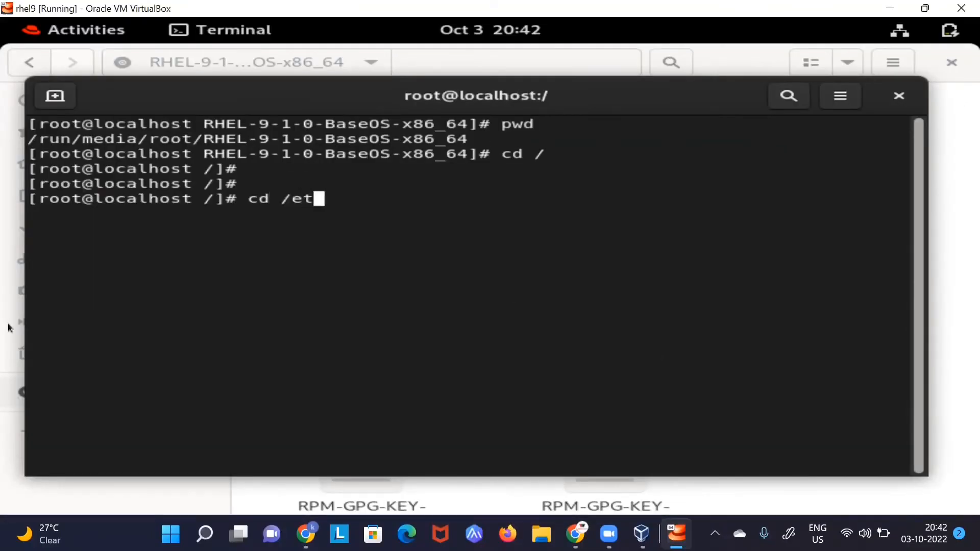
pyautogui.write('c/yum.repos.d/')
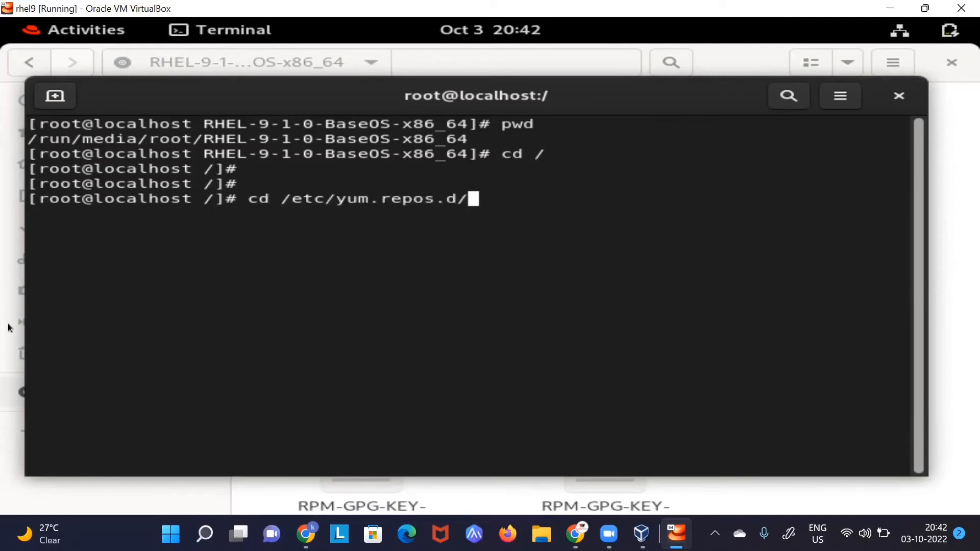
pyautogui.press('Return')
pyautogui.write('clear')
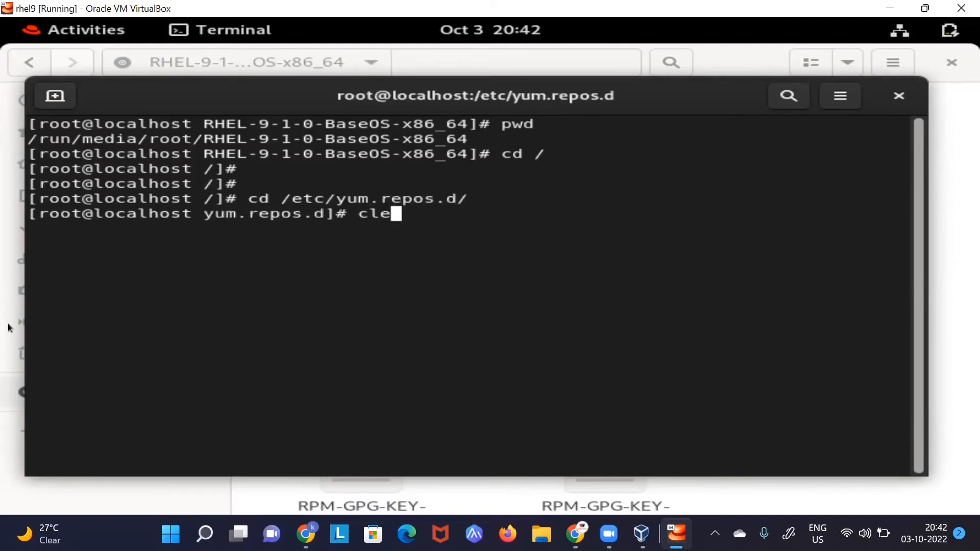
pyautogui.press('Return')
pyautogui.write('ls')
pyautogui.press('Return')
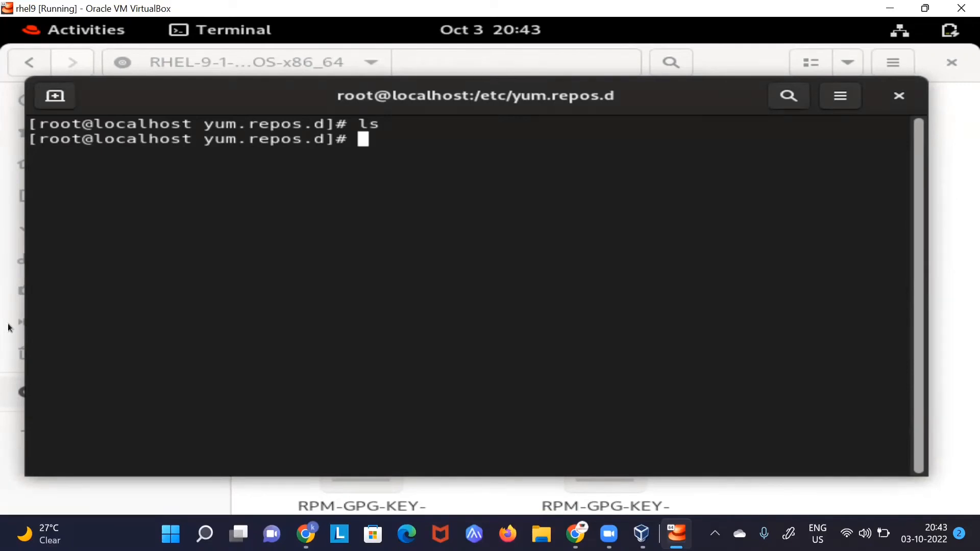
# Step: Enter the command gedit dvd.repo at the prompt
pyautogui.write('gedi')
pyautogui.write('t')
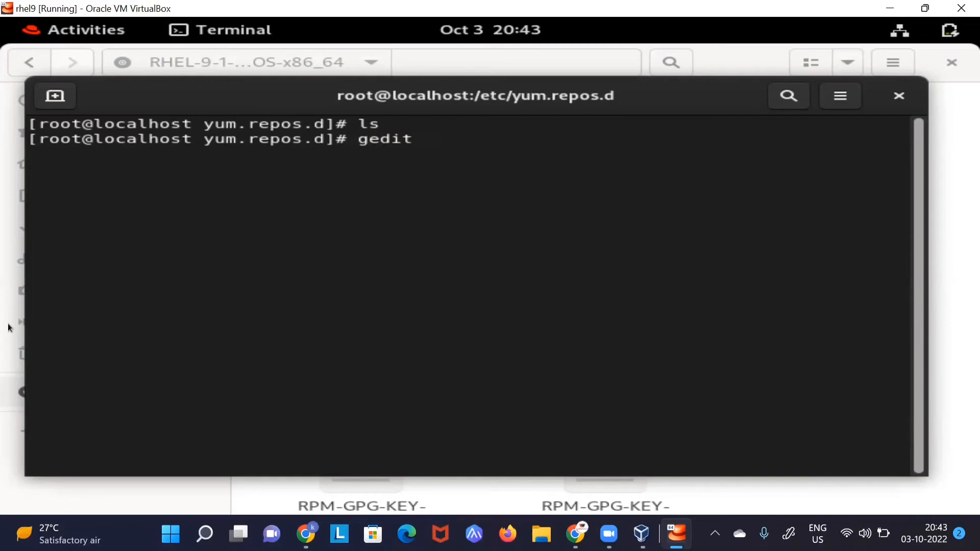
pyautogui.write('dvd.repo')
# Step: Open the new dvd.repo in Text Editor and write the [dvd1] header on line 1
pyautogui.press('Return')
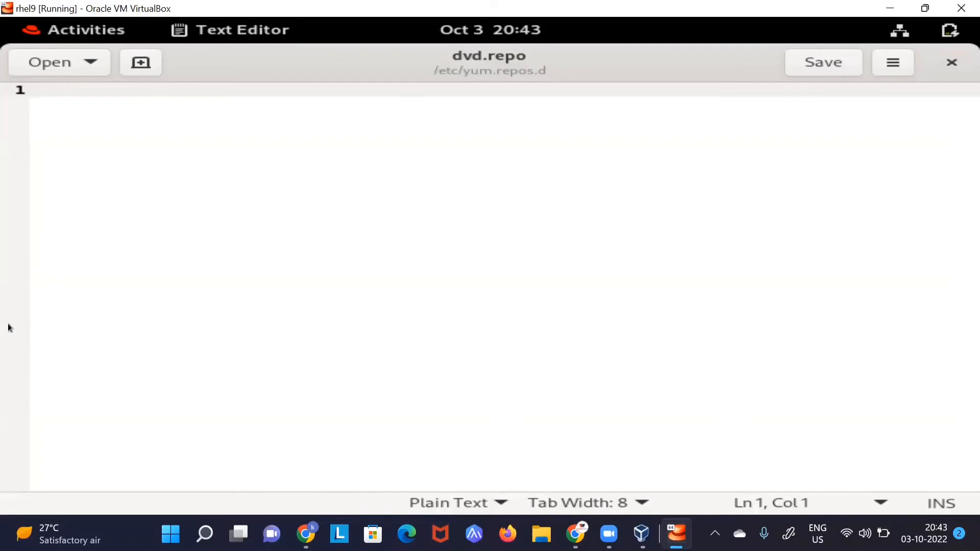
pyautogui.write('[')
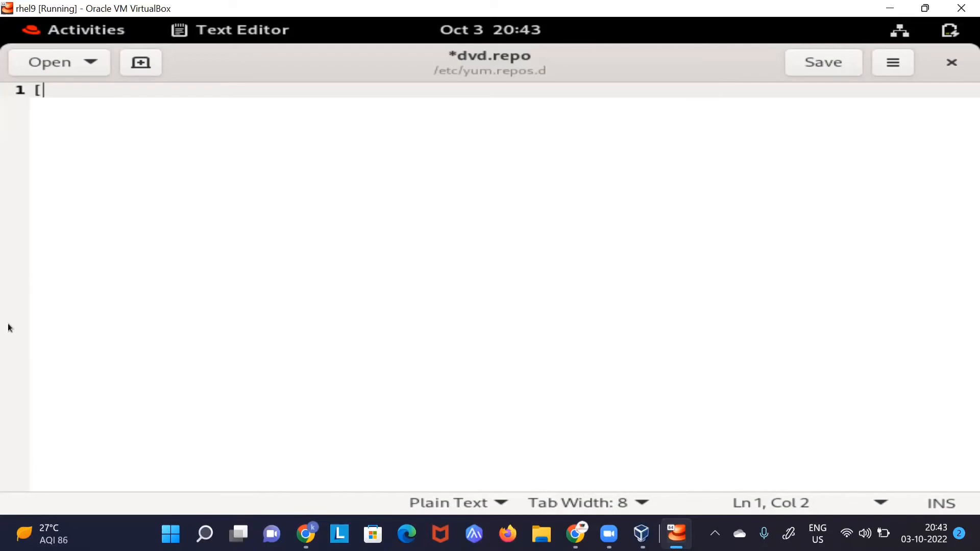
pyautogui.write('dvd1[')
pyautogui.press('BackSpace')
pyautogui.write(']')
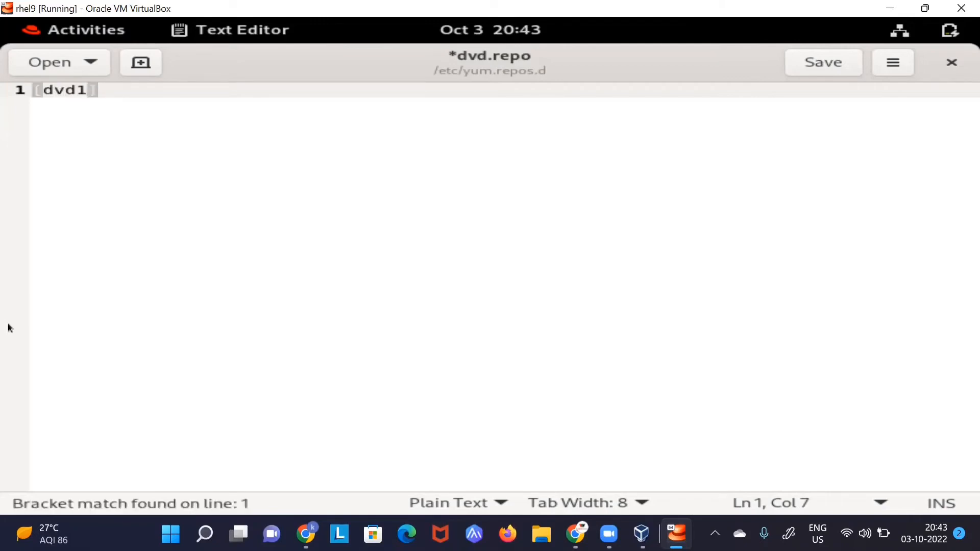
pyautogui.hotkey('alt', 'Tab')
pyautogui.hotkey('alt', 'Tab')
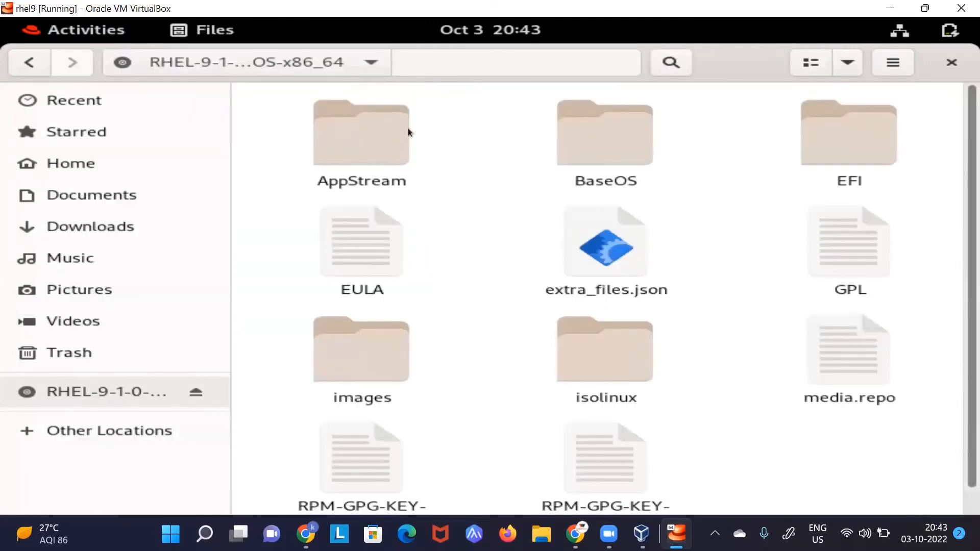
pyautogui.hotkey('alt', 'Tab')
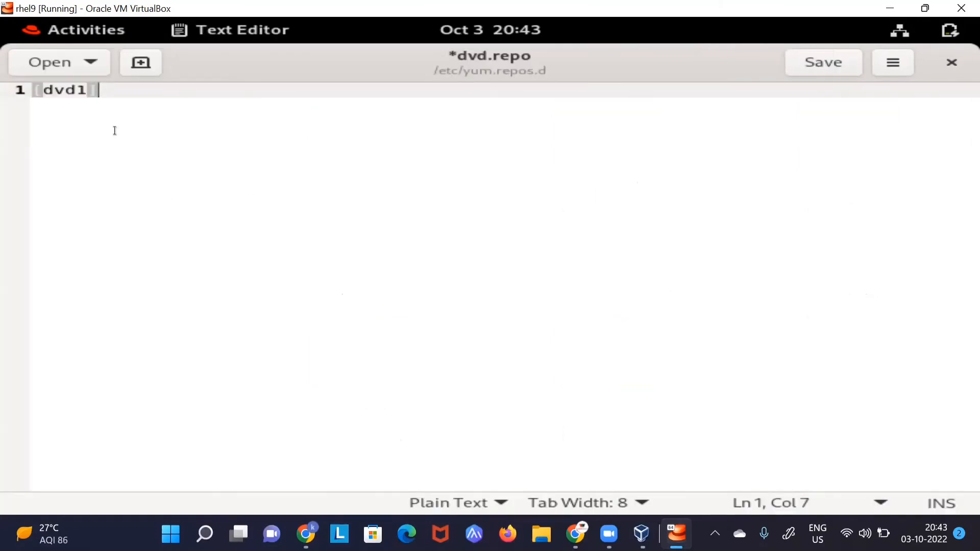
# Step: Add a baseurl= line with the pasted disc mount path prefixed by file://
pyautogui.press('Return')
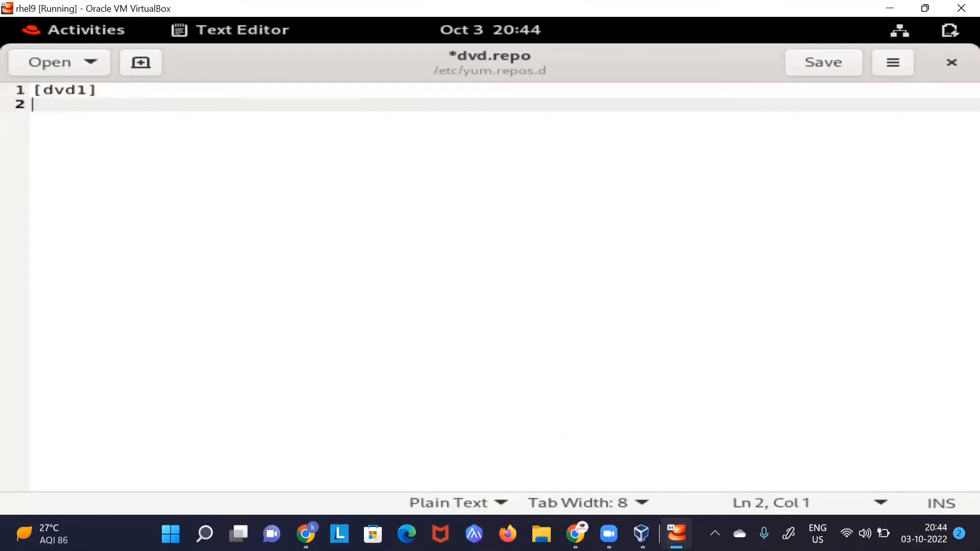
pyautogui.write('ba')
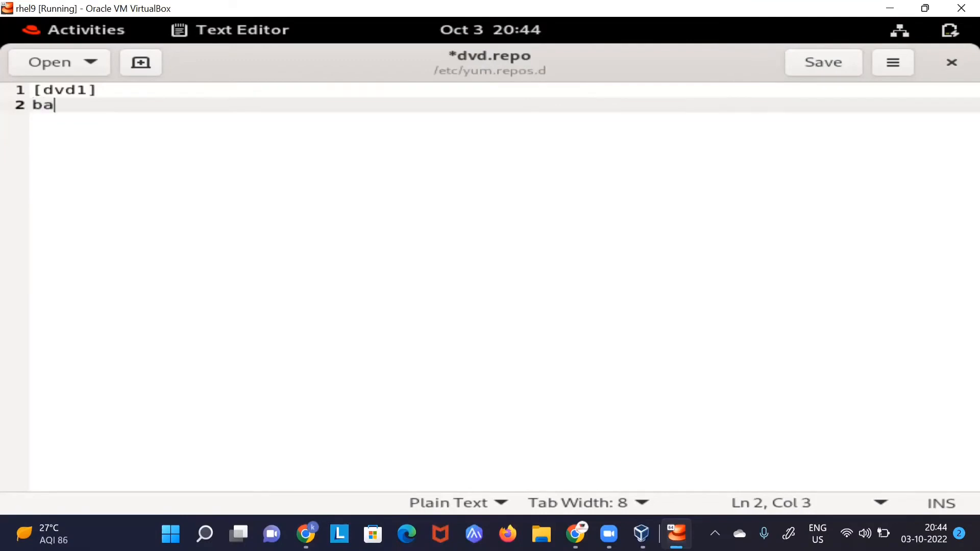
pyautogui.write('seurl=')
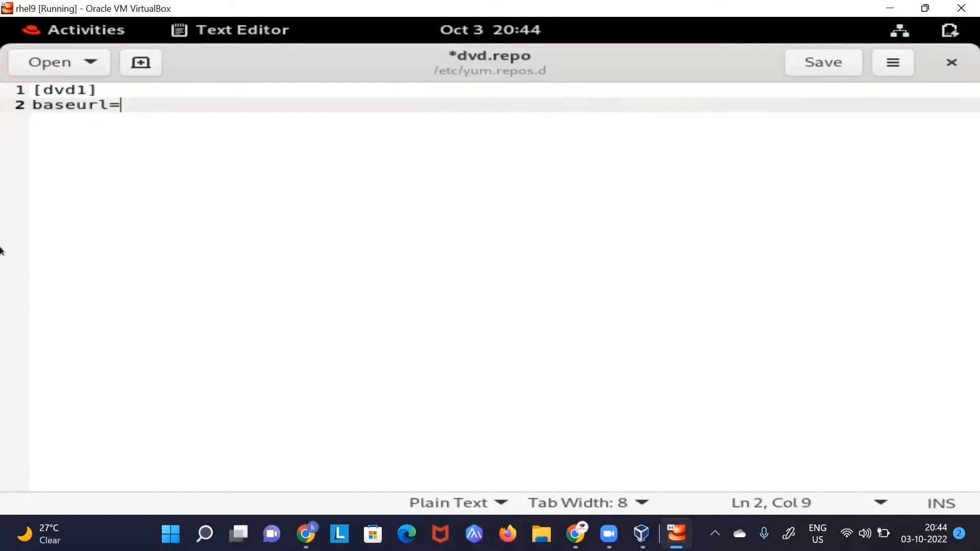
pyautogui.rightClick(157, 151)
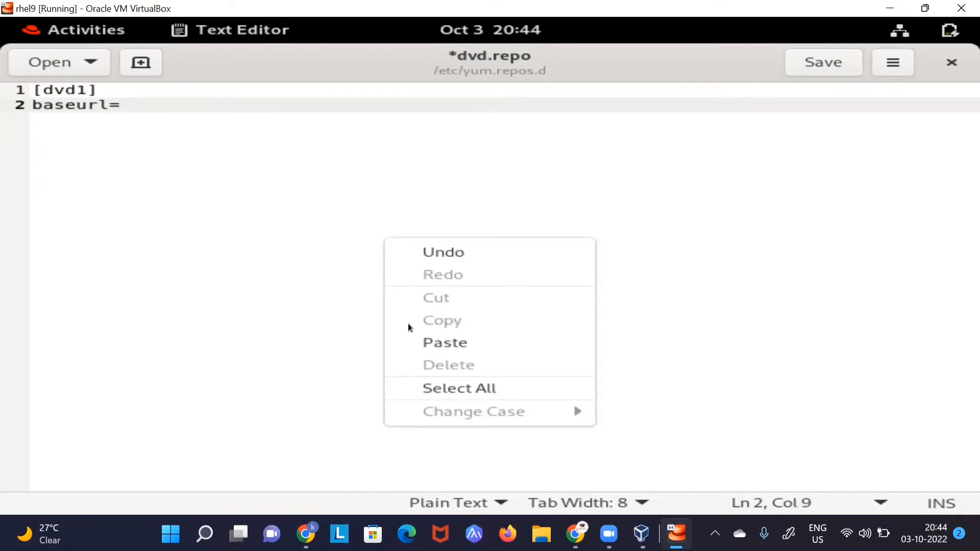
pyautogui.click(424, 342)
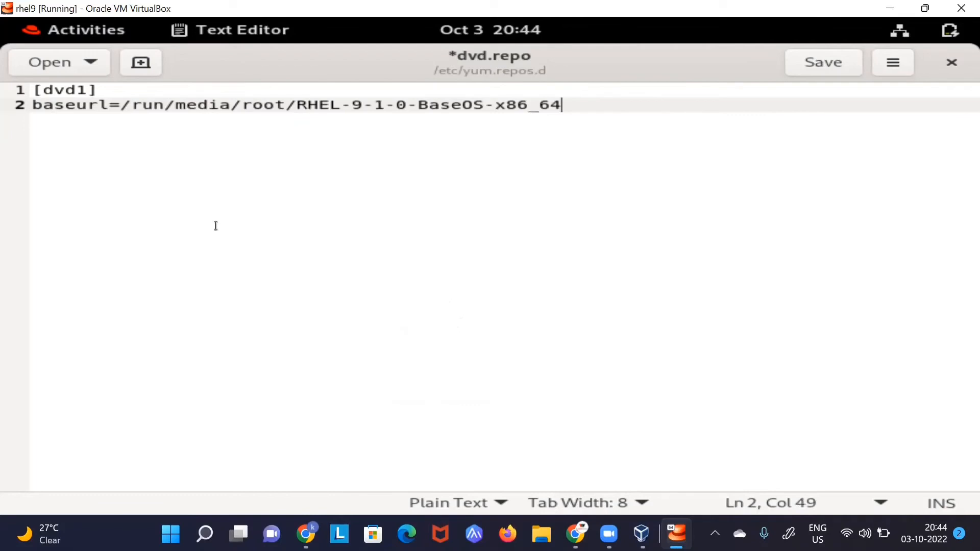
pyautogui.press('Left')
pyautogui.press('Left')
pyautogui.press('Left')
pyautogui.press('Left')
pyautogui.press('Left')
pyautogui.press('Left')
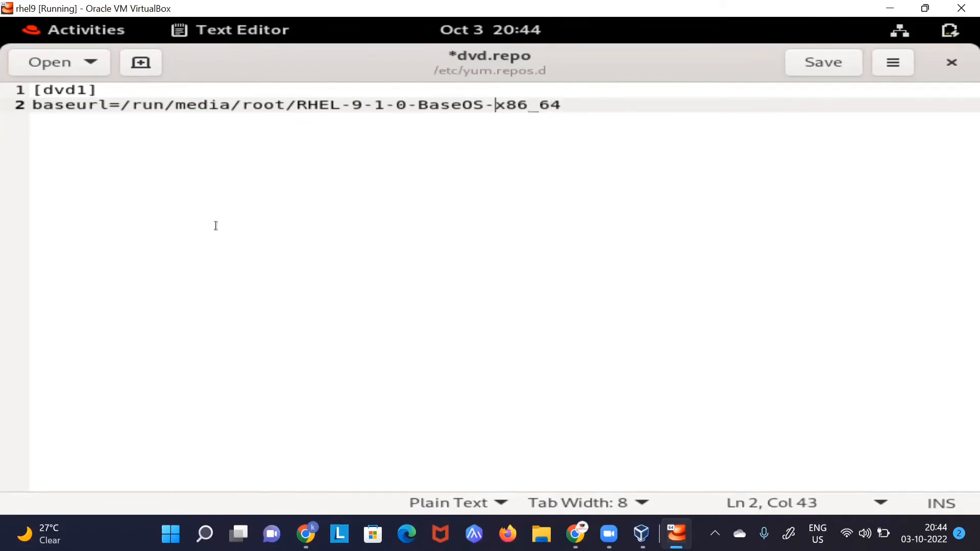
pyautogui.press('Left')
pyautogui.press('Left')
pyautogui.press('Left')
pyautogui.press('Left')
pyautogui.press('Left')
pyautogui.press('Left')
pyautogui.press('Left')
pyautogui.press('Left')
pyautogui.press('Left')
pyautogui.press('Left')
pyautogui.press('Left')
pyautogui.press('Left')
pyautogui.press('Left')
pyautogui.press('Left')
pyautogui.press('Left')
pyautogui.press('Left')
pyautogui.press('Left')
pyautogui.press('Left')
pyautogui.press('Left')
pyautogui.press('Left')
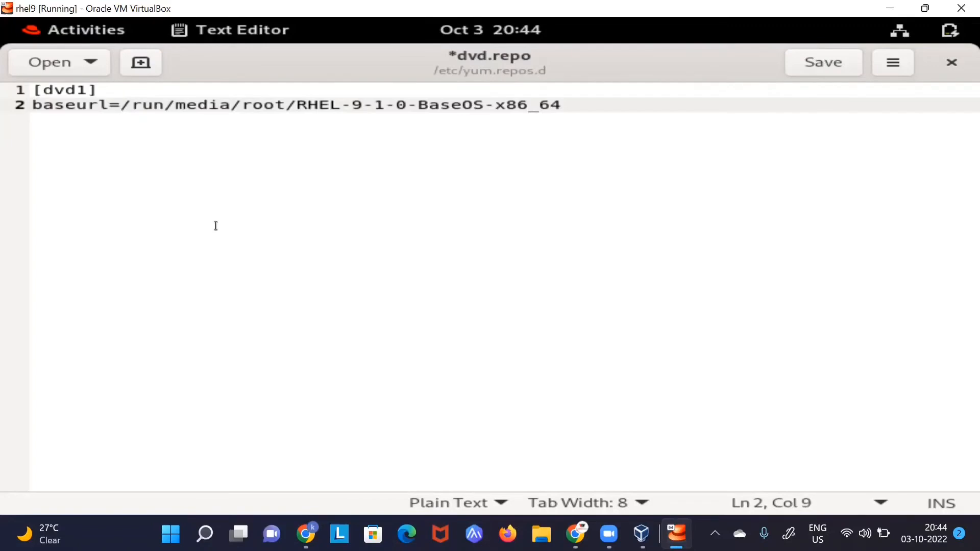
pyautogui.write('file')
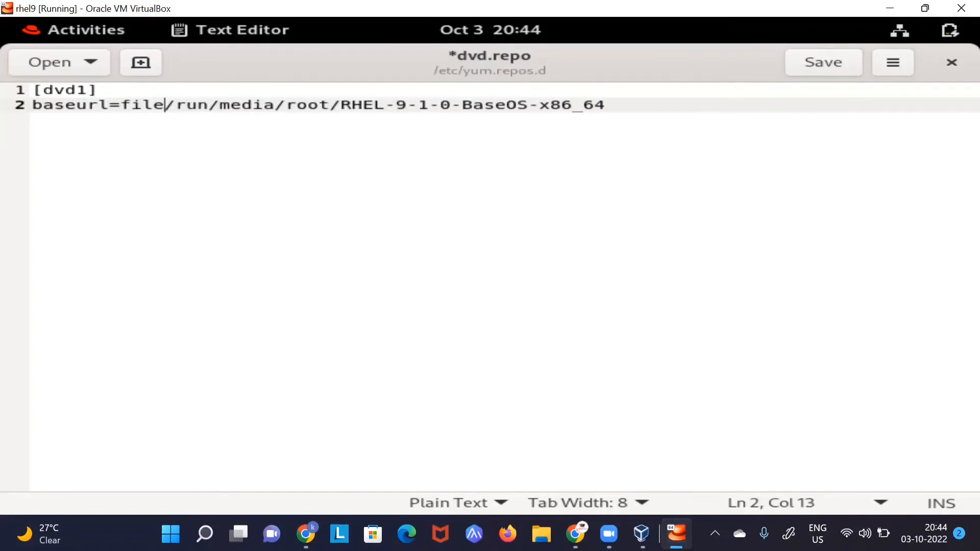
pyautogui.write('://')
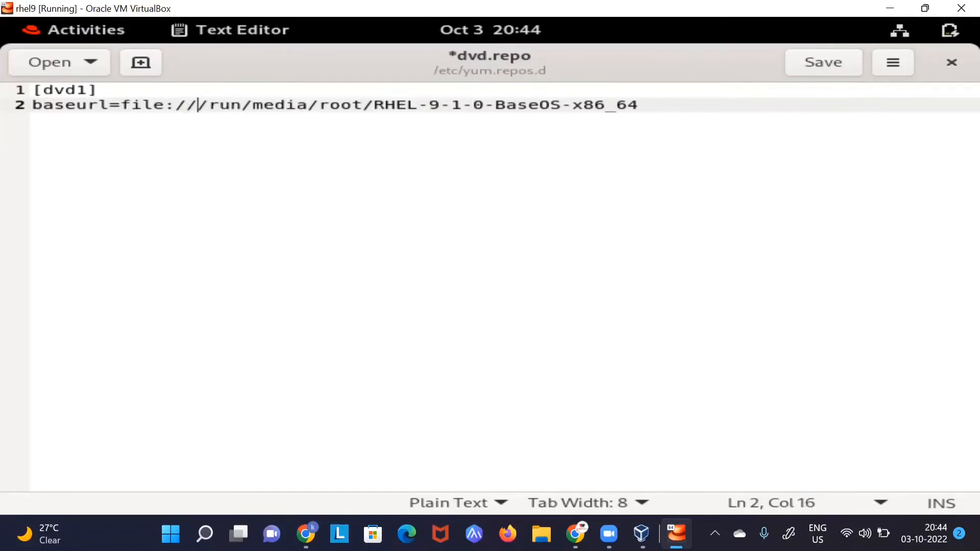
pyautogui.press('Right')
pyautogui.press('Right')
pyautogui.press('Right')
pyautogui.press('Right')
pyautogui.press('Left')
pyautogui.press('Left')
pyautogui.press('Left')
pyautogui.press('Left')
# Step: Append /AppStream to the baseurl and add gpgcheck=0 on the next line
pyautogui.press('Right')
pyautogui.press('Right')
pyautogui.press('Right')
pyautogui.press('Right')
pyautogui.press('Right')
pyautogui.press('Right')
pyautogui.press('Right')
pyautogui.press('Right')
pyautogui.press('Right')
pyautogui.press('Right')
pyautogui.press('Right')
pyautogui.press('Right')
pyautogui.press('Right')
pyautogui.press('Right')
pyautogui.press('Right')
pyautogui.press('Right')
pyautogui.press('Right')
pyautogui.press('Right')
pyautogui.press('Right')
pyautogui.press('Right')
pyautogui.write('/')
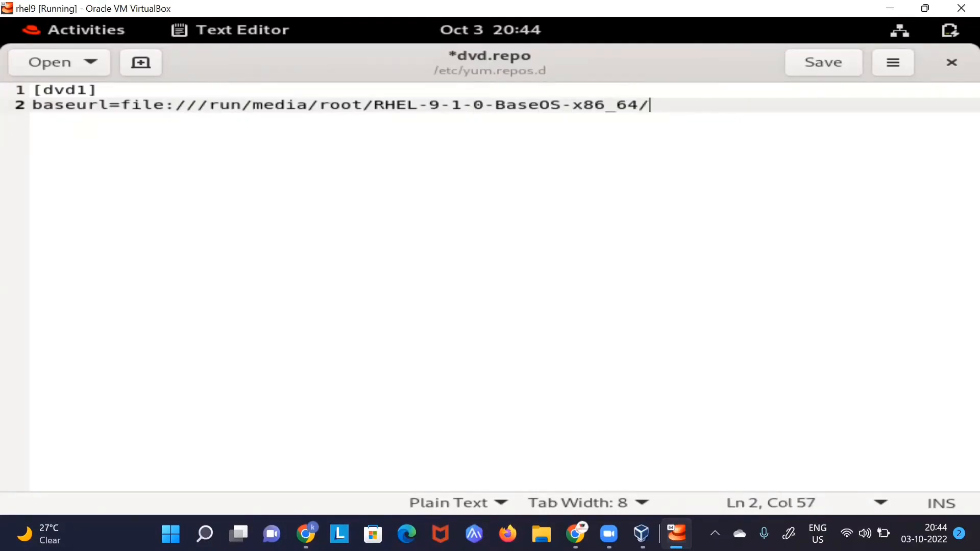
pyautogui.write('App')
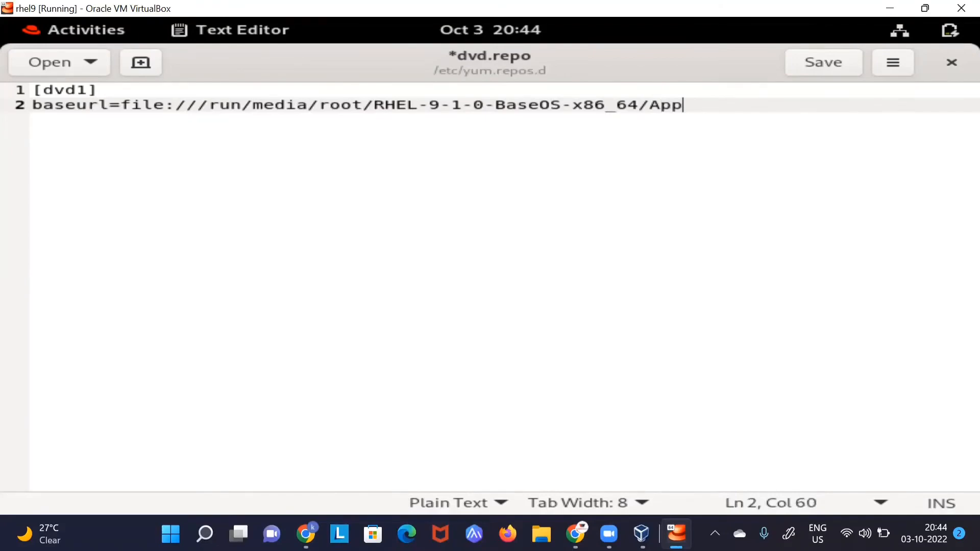
pyautogui.write('Stream')
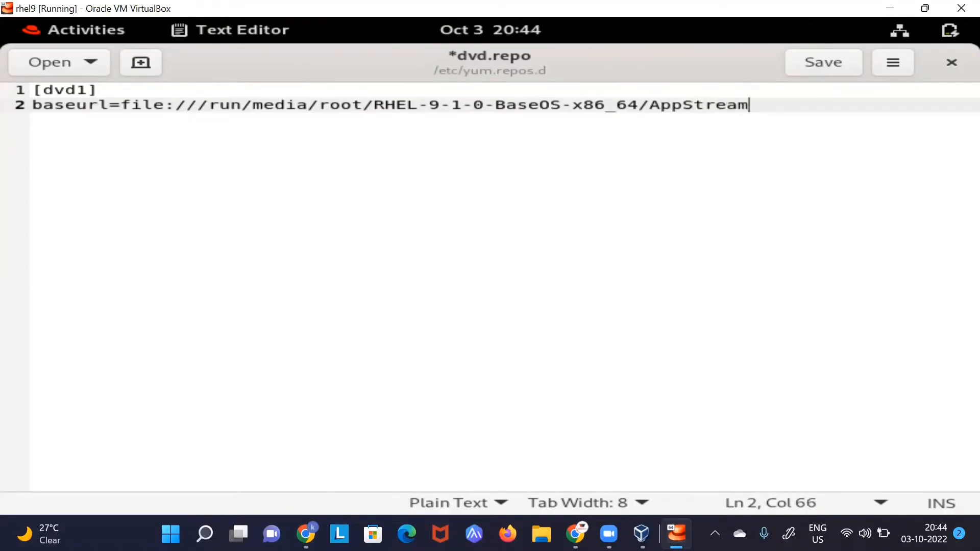
pyautogui.hotkey('alt', 'Tab')
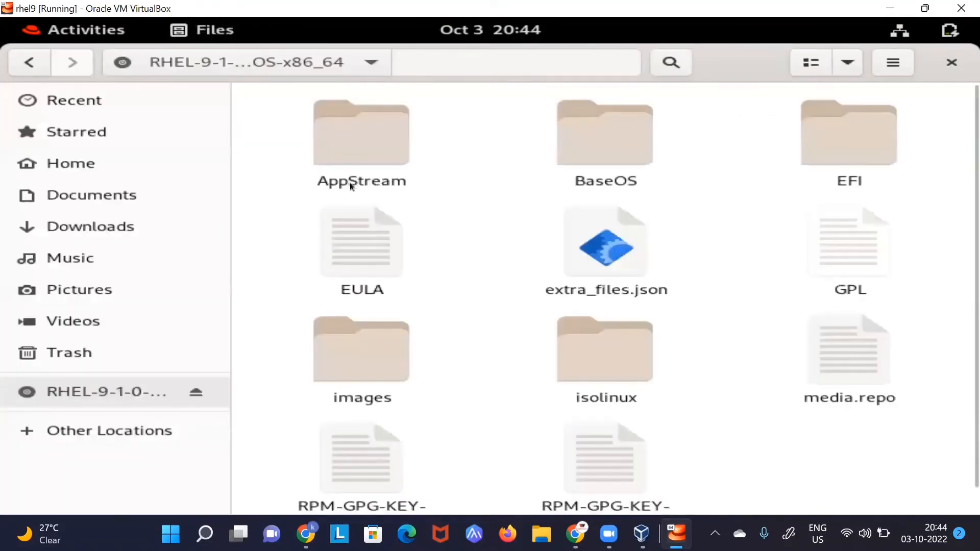
pyautogui.hotkey('alt', 'Tab')
pyautogui.press('Return')
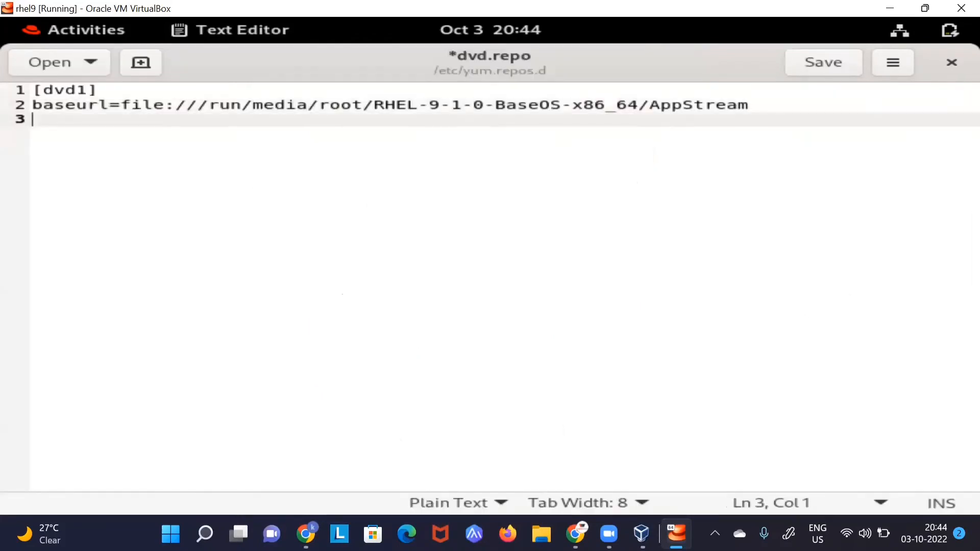
pyautogui.write('gpgc')
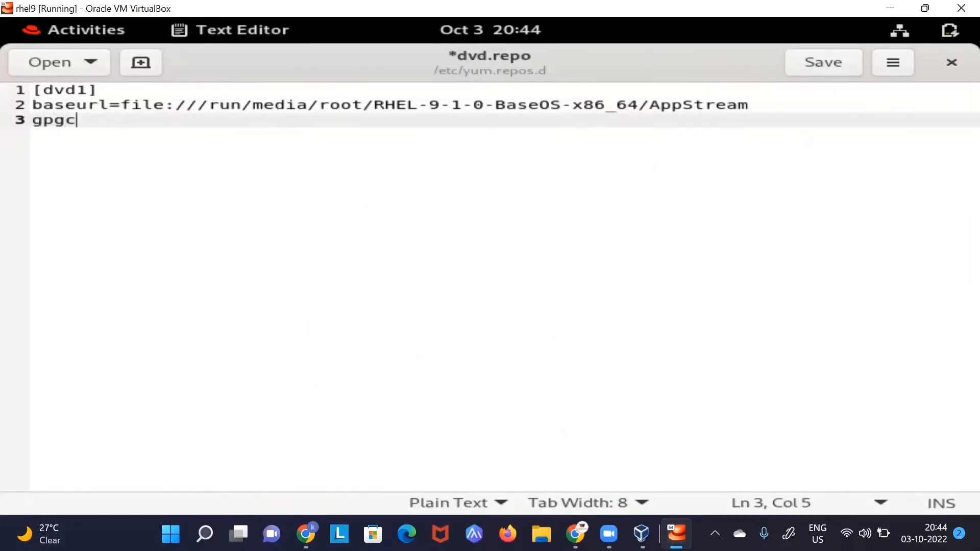
pyautogui.write('heck=0')
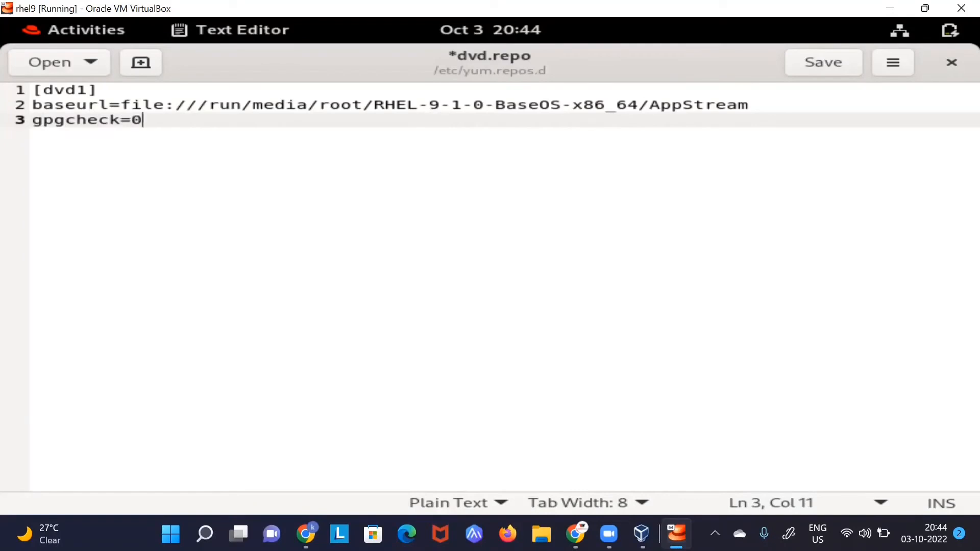
pyautogui.press('Return')
pyautogui.press('Return')
# Step: Type the [dvd2] header and baseurl=file:// for the second section
pyautogui.write('[dvd2]')
pyautogui.press('Return')
pyautogui.write('base')
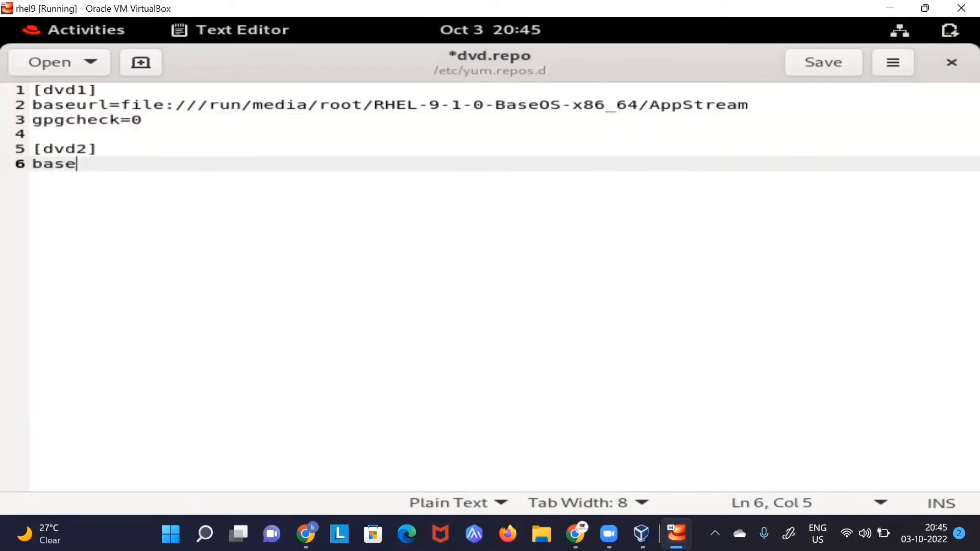
pyautogui.write('url=')
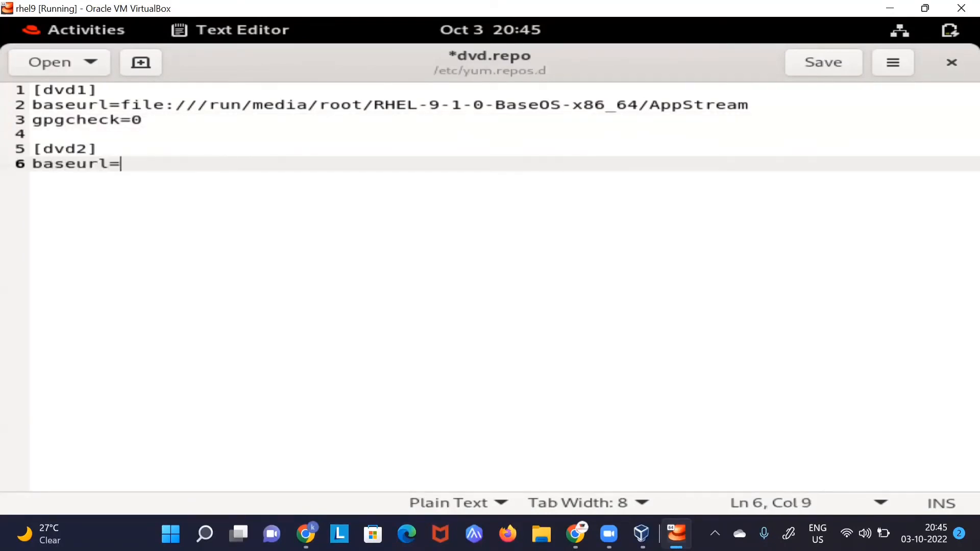
pyautogui.write('file://')
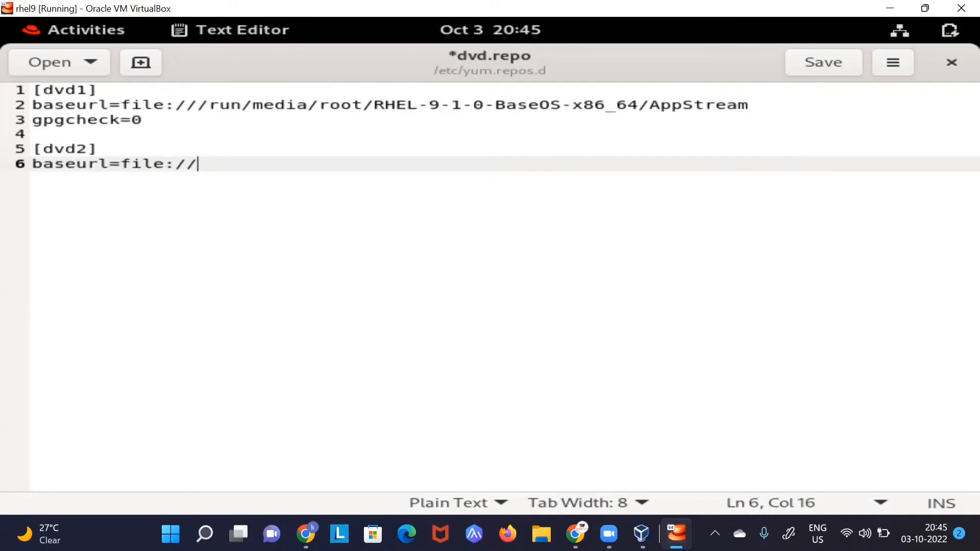
pyautogui.rightClick(606, 293)
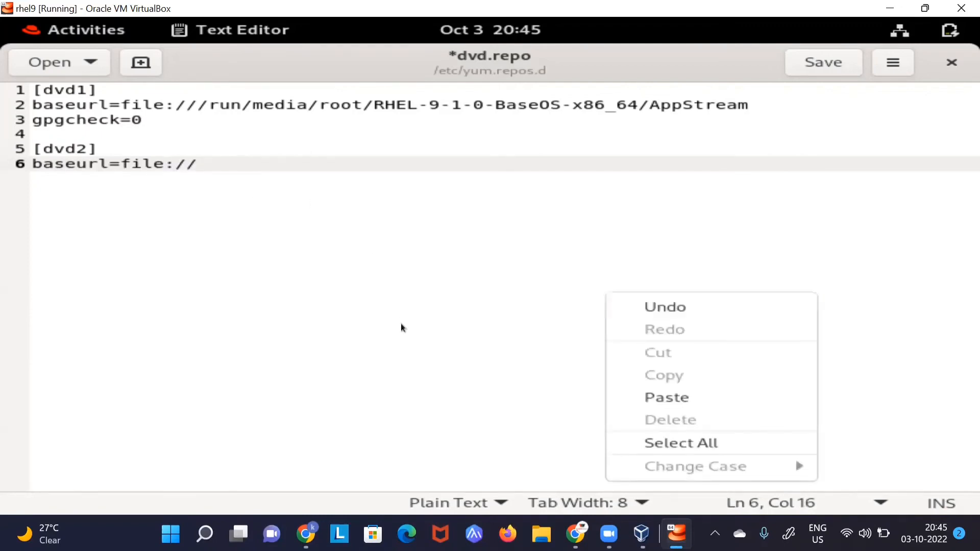
pyautogui.press('super')
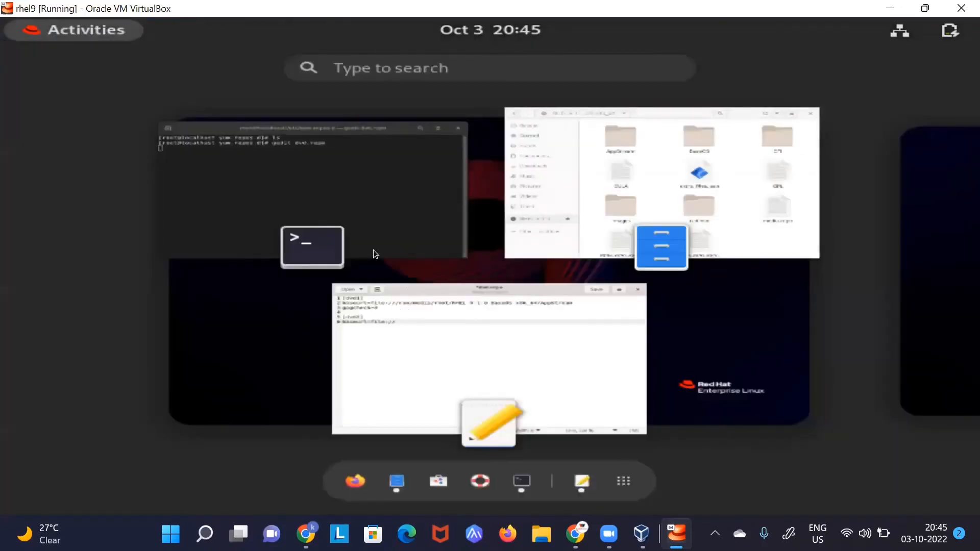
pyautogui.scroll(-1, 383, 225)
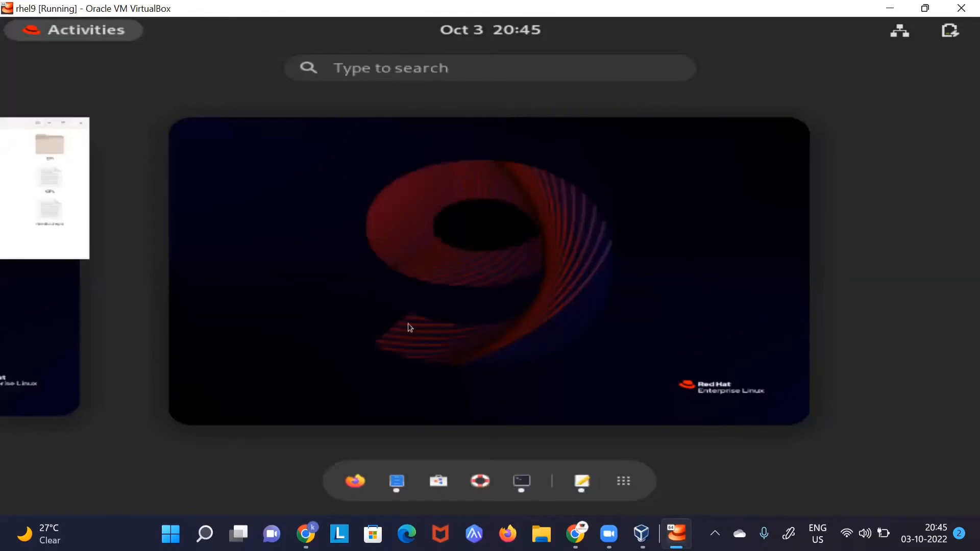
pyautogui.click(12, 225)
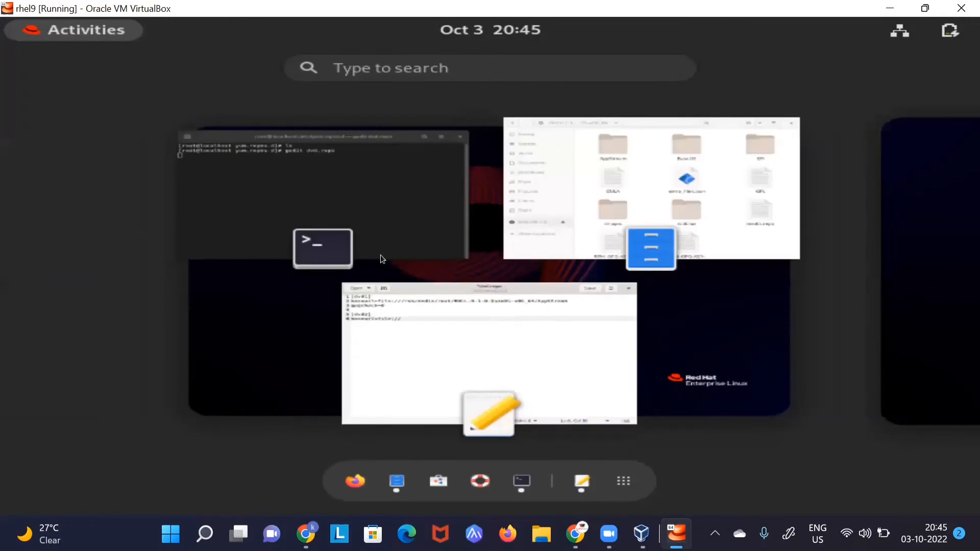
pyautogui.scroll(-1, 381, 255)
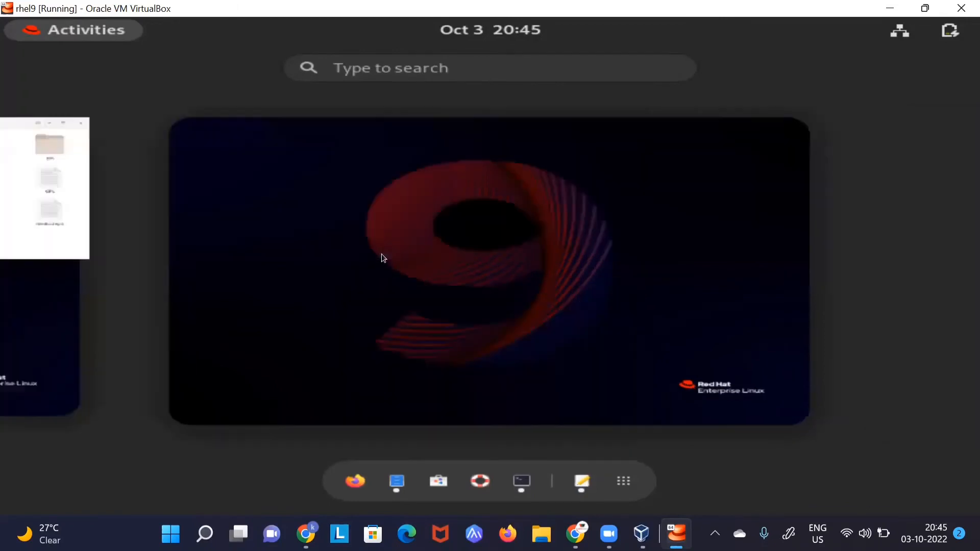
pyautogui.click(325, 238)
pyautogui.hotkey('alt', 'Tab')
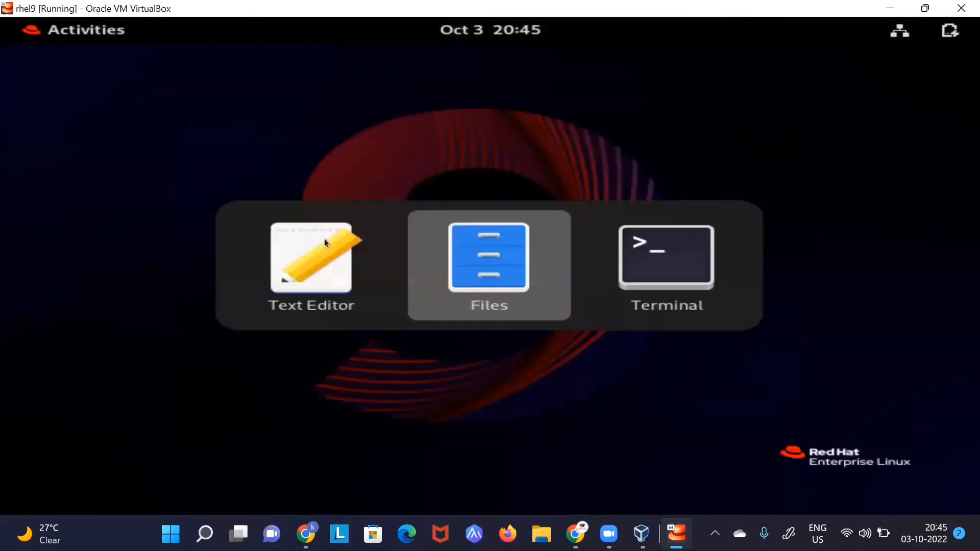
pyautogui.hotkey('alt', 'Tab')
pyautogui.hotkey('alt', 'Tab')
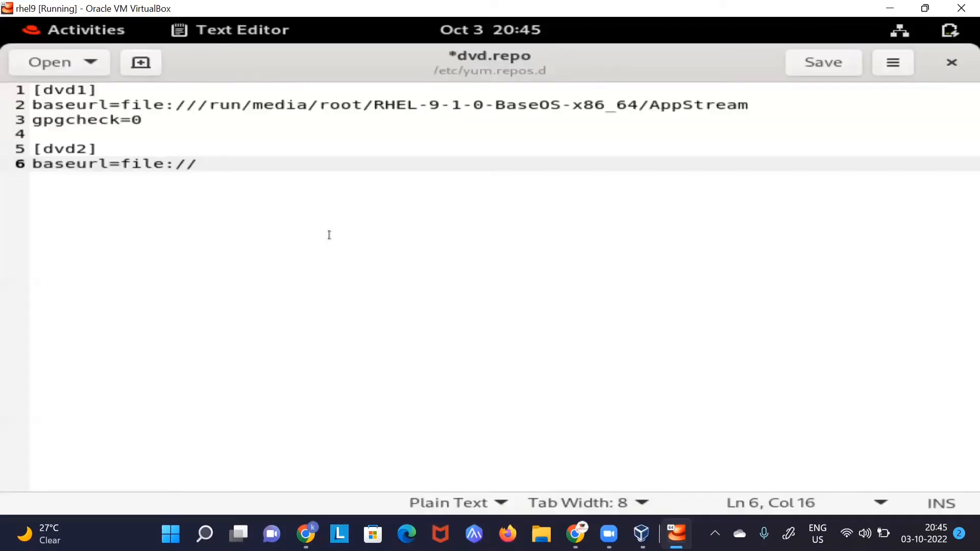
# Step: Paste the disc mount path, append /BaseOS, and add gpgcheck=0 below
pyautogui.rightClick(303, 148)
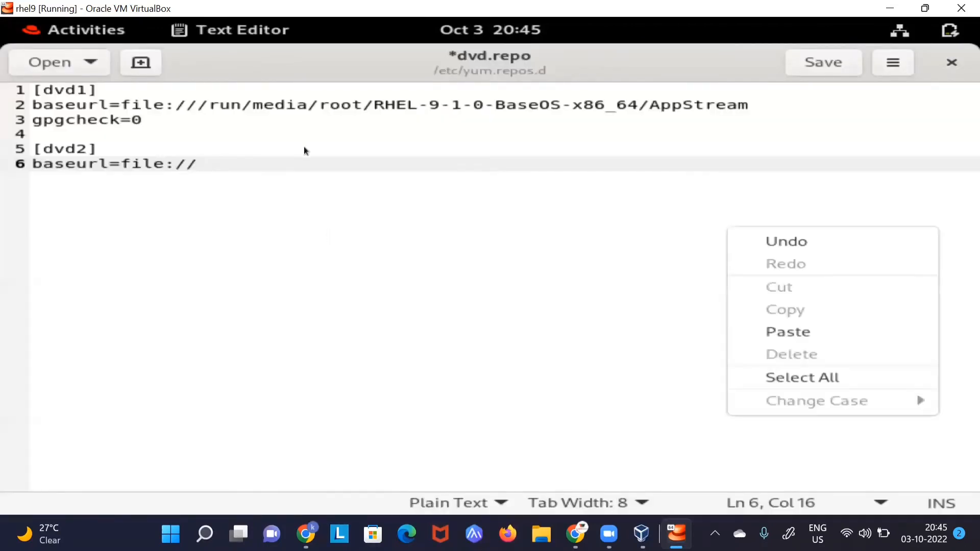
pyautogui.click(408, 239)
pyautogui.moveTo(2, 20)
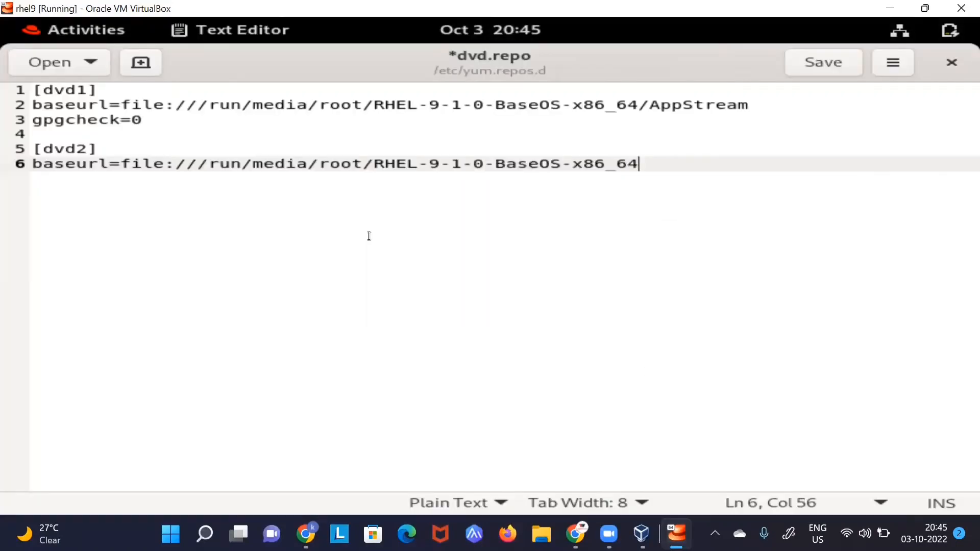
pyautogui.write('/Base')
pyautogui.hotkey('alt', 'Tab')
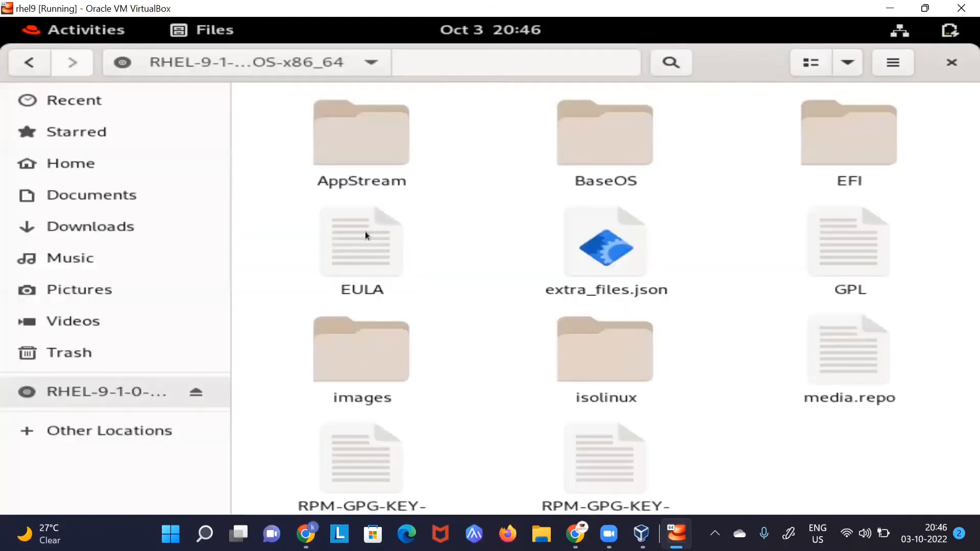
pyautogui.hotkey('alt', 'Tab')
pyautogui.write('OS')
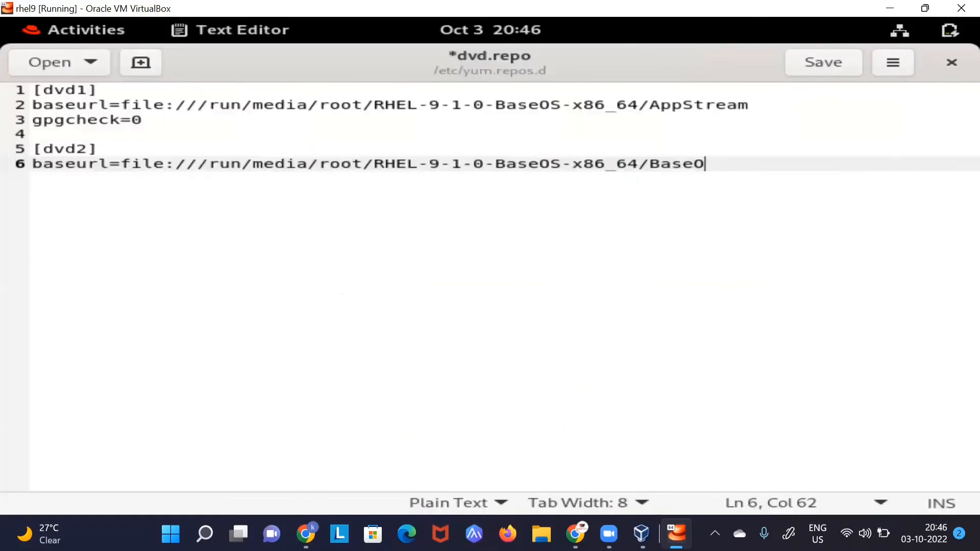
pyautogui.press('Return')
pyautogui.write('gpgcheck')
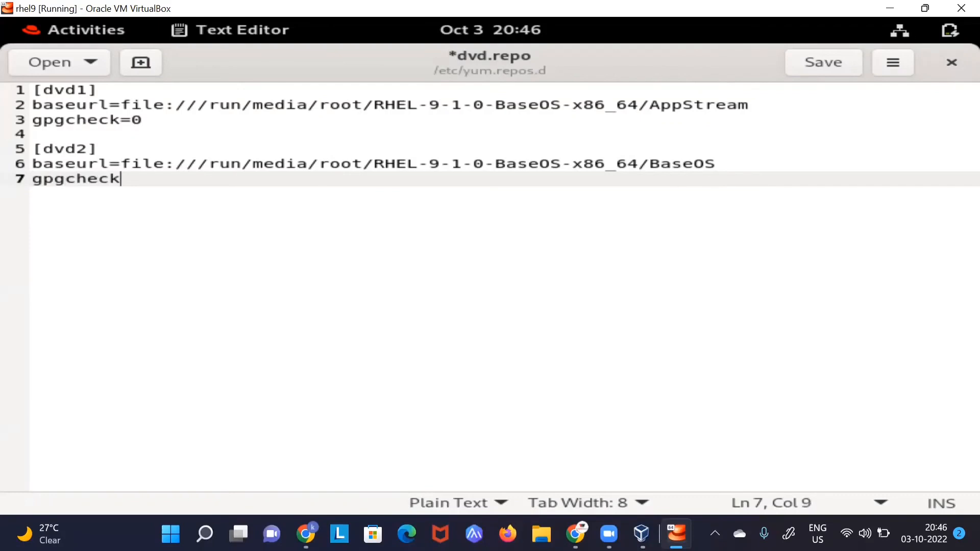
pyautogui.write('=0')
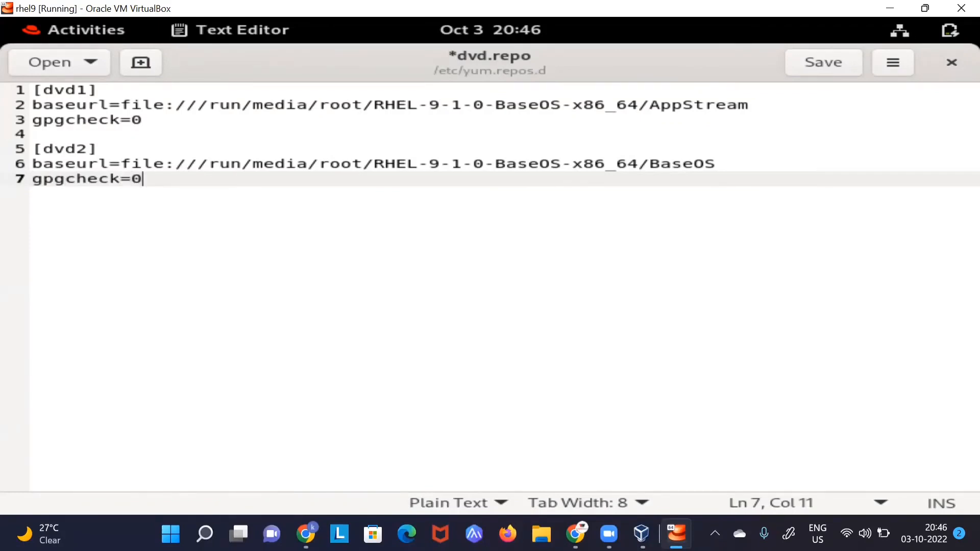
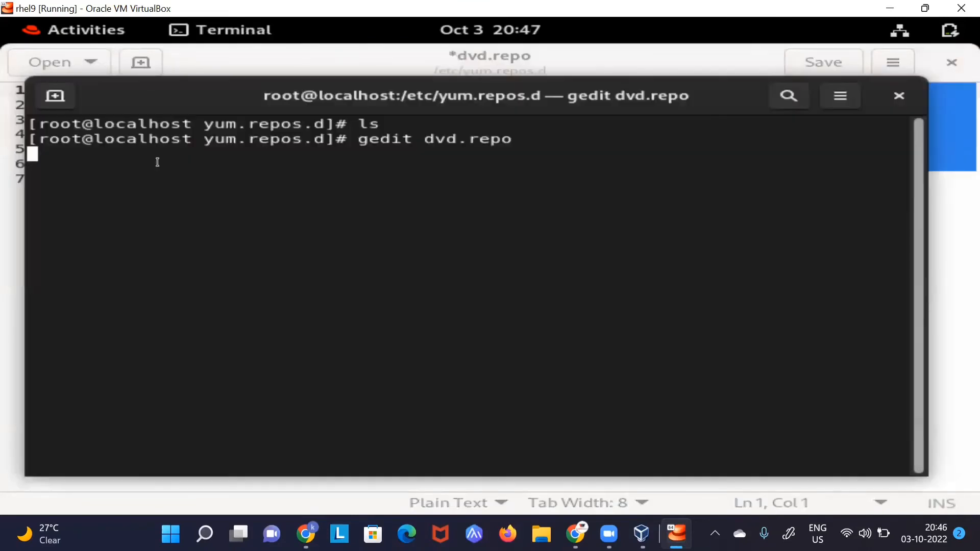
# Step: Stop the running gedit editor to get back to a fresh shell prompt
pyautogui.press('Return')
pyautogui.hotkey('ctrl', 'c')
pyautogui.press('Return')
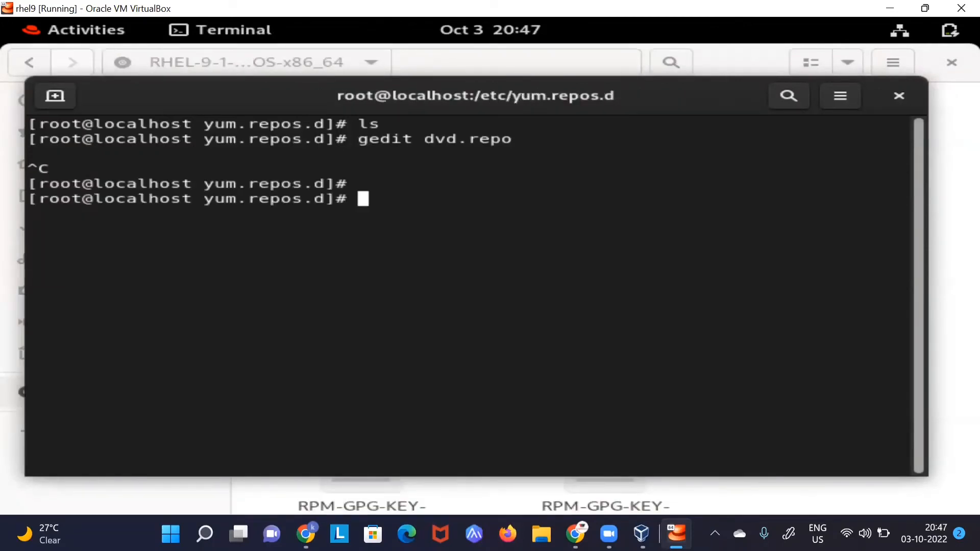
# Step: Create dvd.repo in vim with the dvd1 AppStream and dvd2 BaseOS sections, gpgcheck=0, and save with :wq!
pyautogui.write('vim dv')
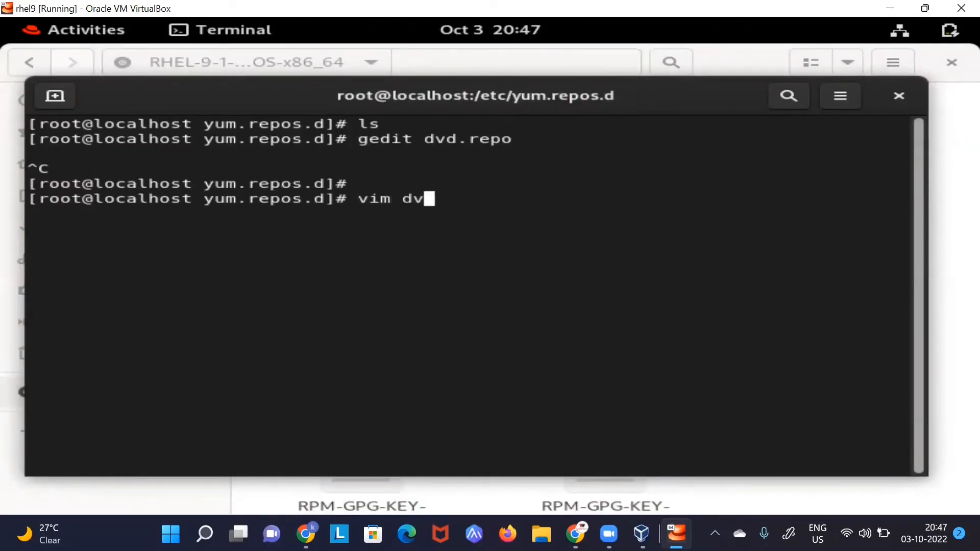
pyautogui.write('d.repo')
pyautogui.press('Return')
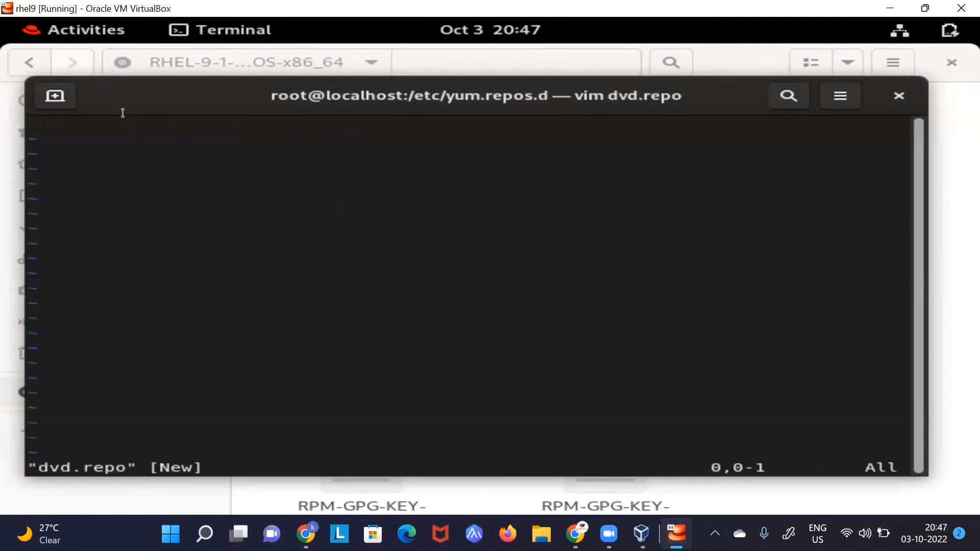
pyautogui.press('i')
pyautogui.press('Menu')
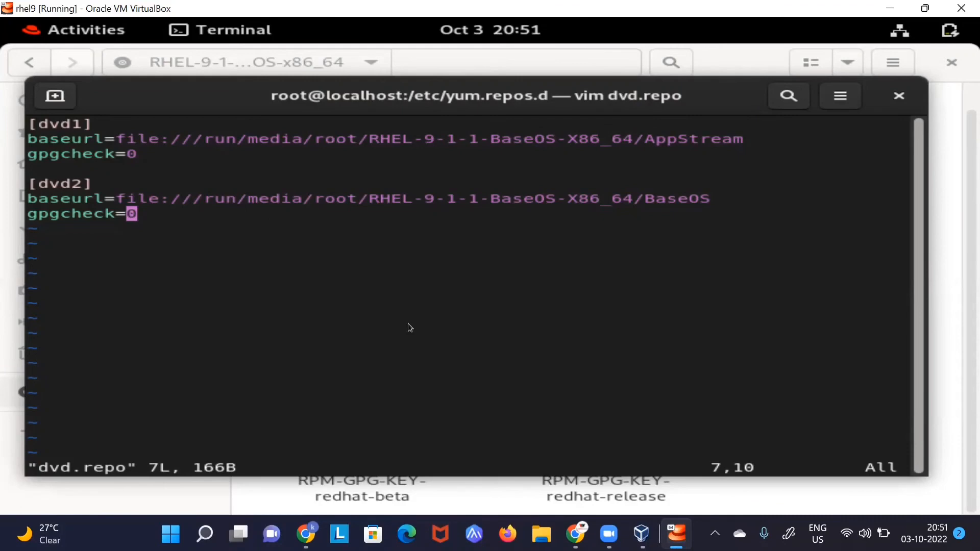
pyautogui.write(':wq!')
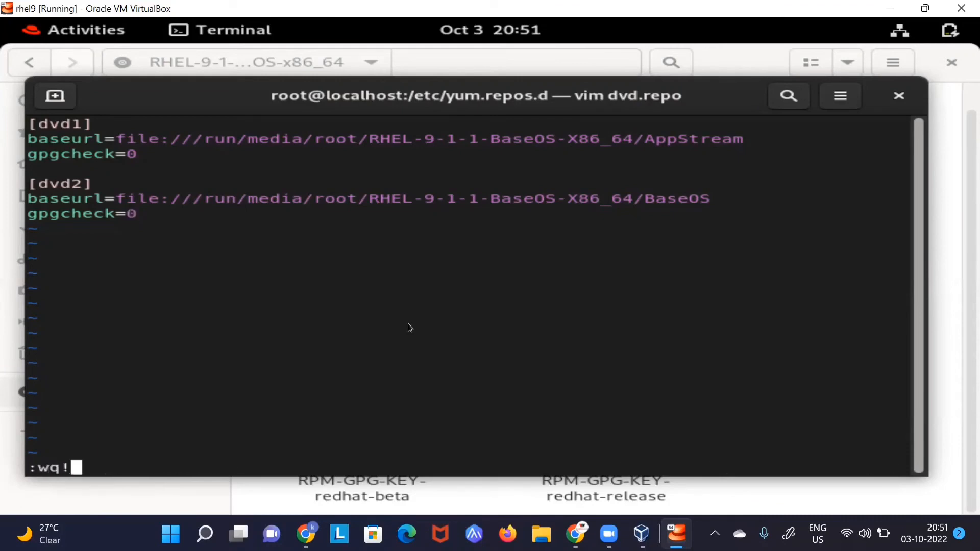
pyautogui.press('Return')
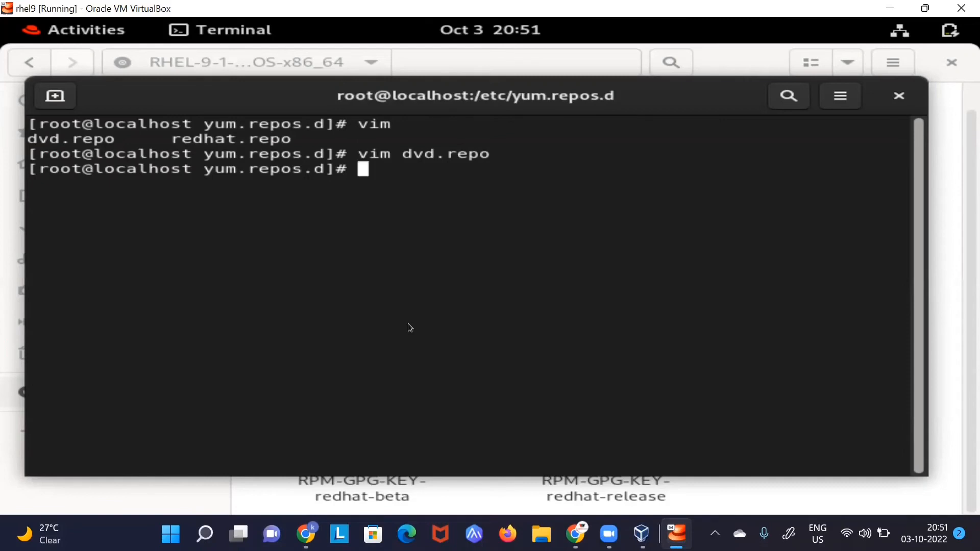
# Step: Run yum repolist to confirm dvd1 and dvd2 are listed, comparing against the DVD's file listing
pyautogui.press('Return')
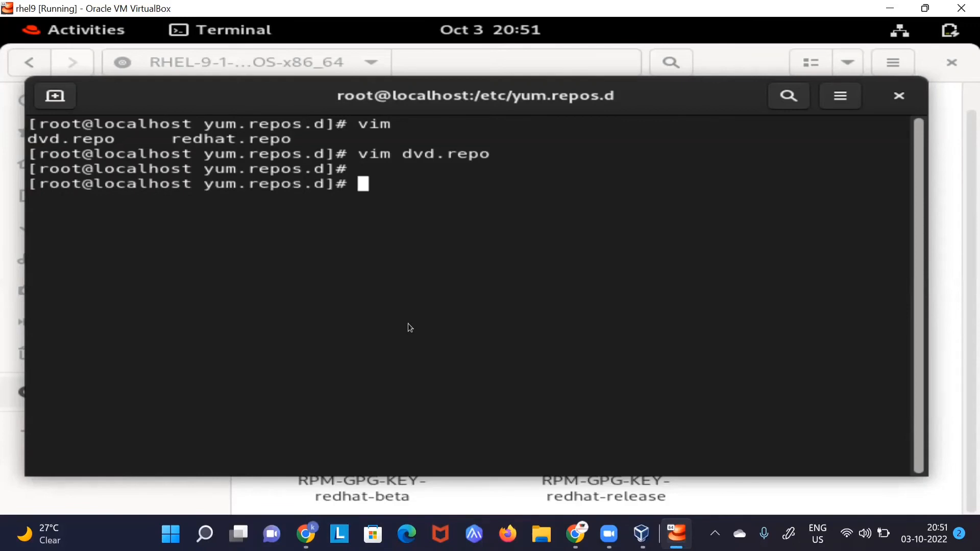
pyautogui.write('yum ')
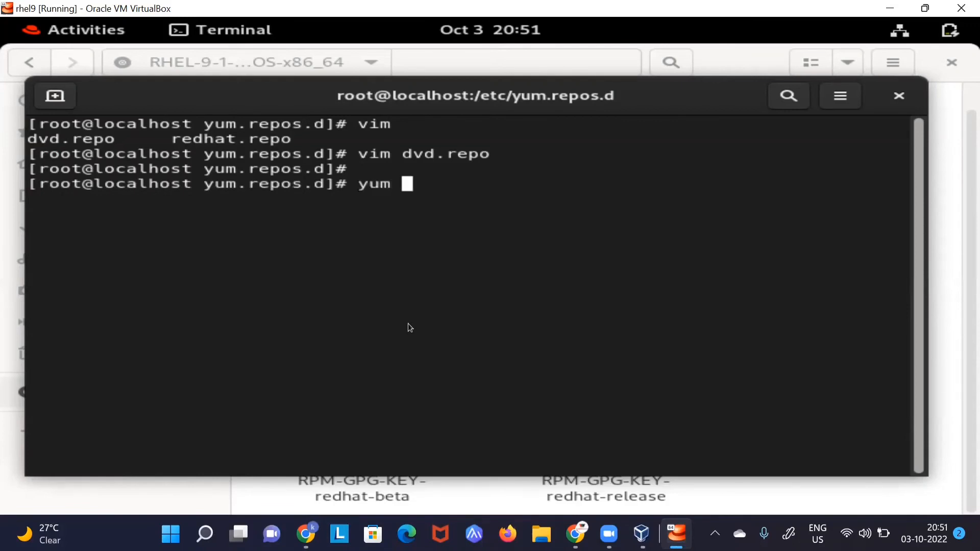
pyautogui.write('repo')
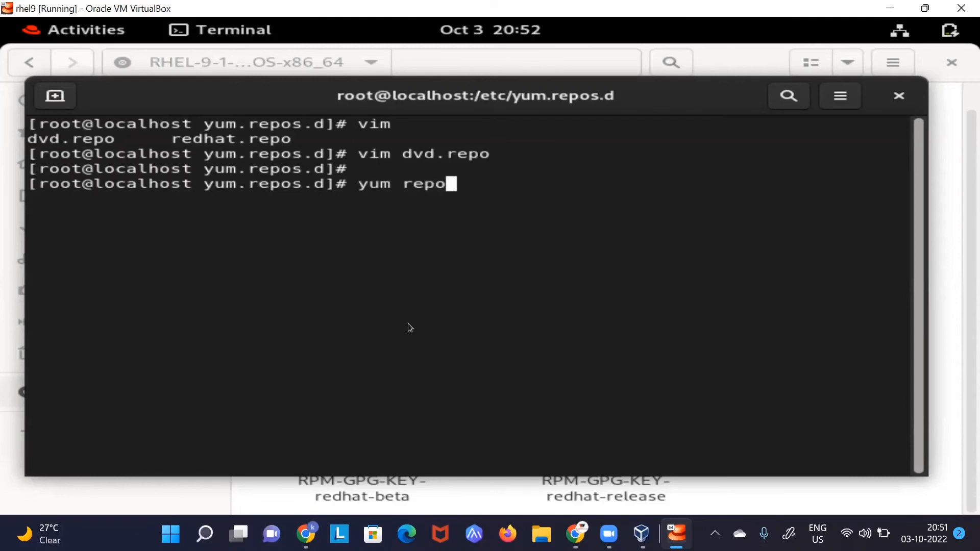
pyautogui.write('list')
pyautogui.press('Return')
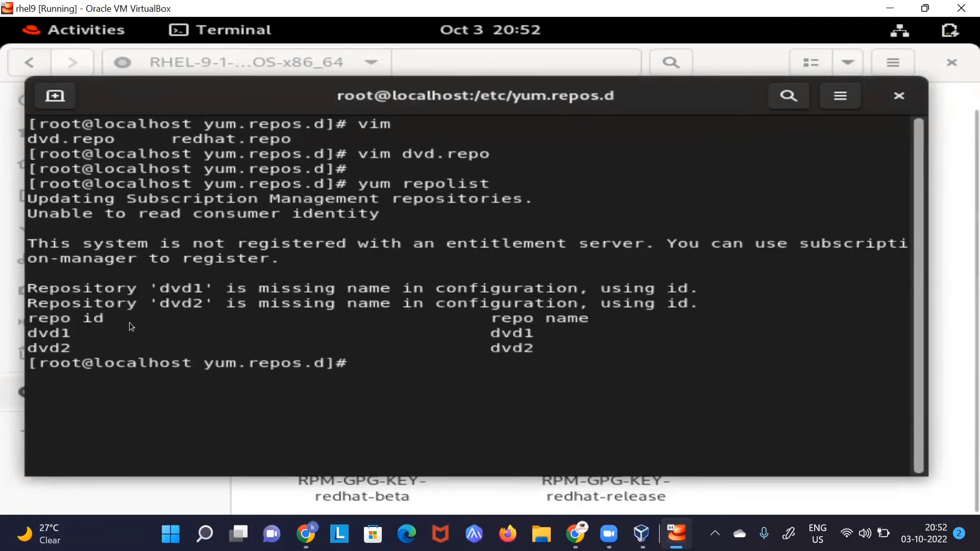
pyautogui.click(32, 323)
pyautogui.hotkey('alt', 'Tab')
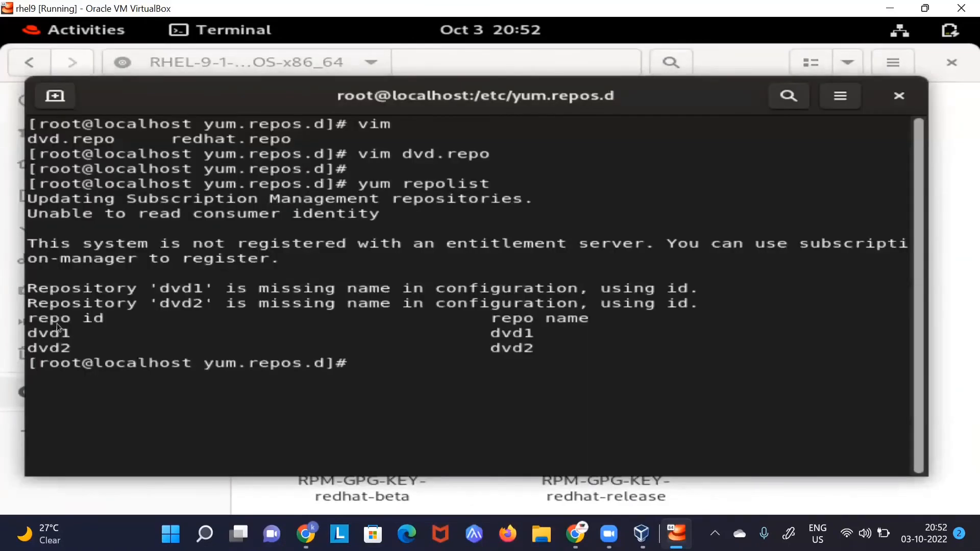
pyautogui.hotkey('alt', 'Tab')
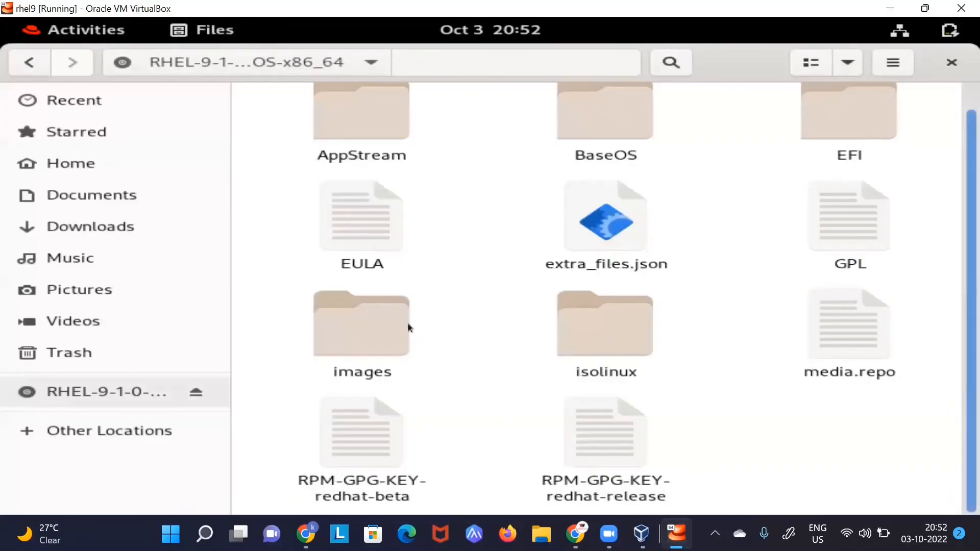
pyautogui.hotkey('alt', 'Tab')
# Step: Clear the screen and attempt yum install httpd, which fails on dvd1 metadata
pyautogui.press('Return')
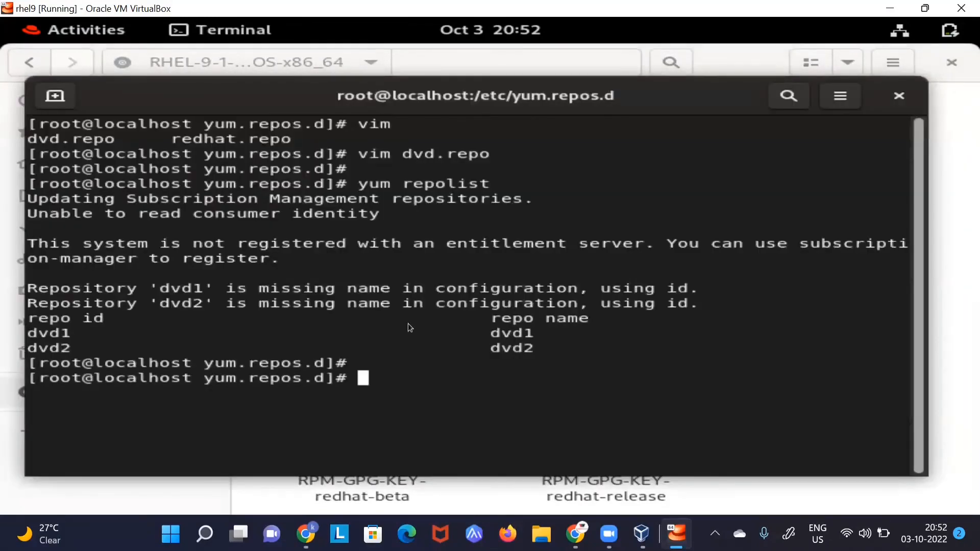
pyautogui.write('clear')
pyautogui.press('Return')
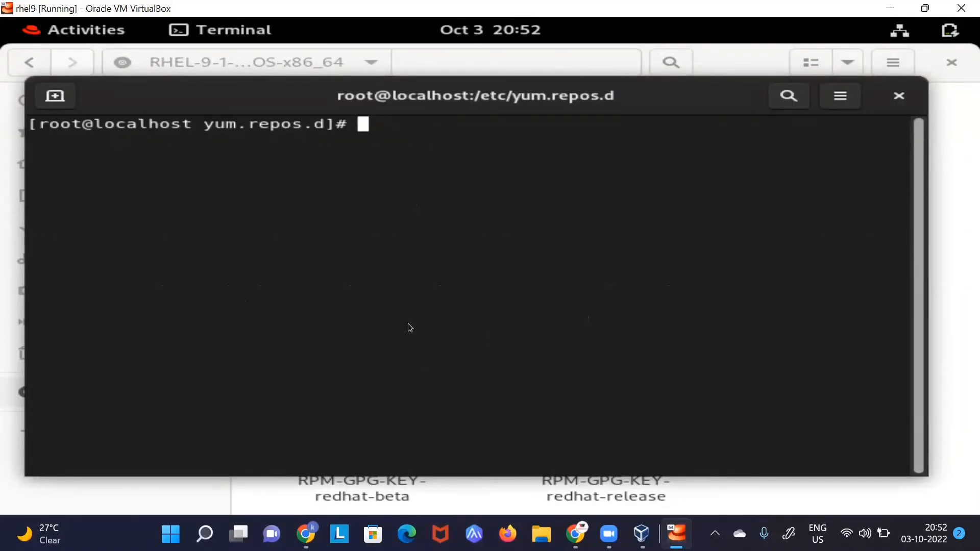
pyautogui.write('yum')
pyautogui.write(' inst')
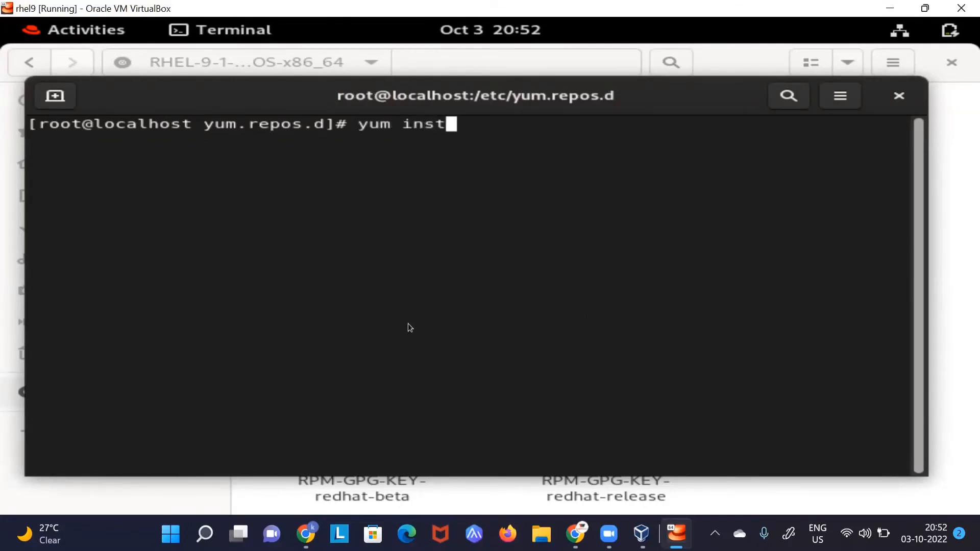
pyautogui.write('all httpd')
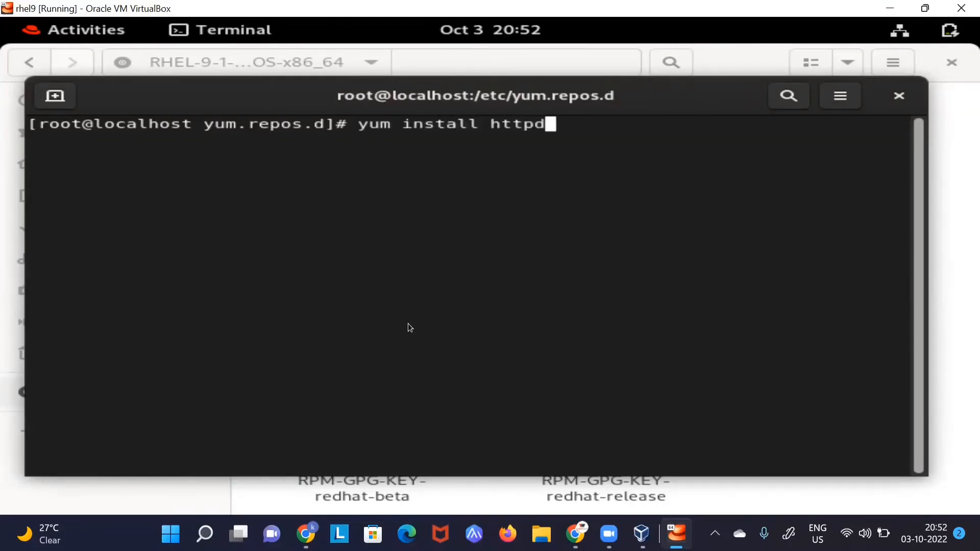
pyautogui.press('Return')
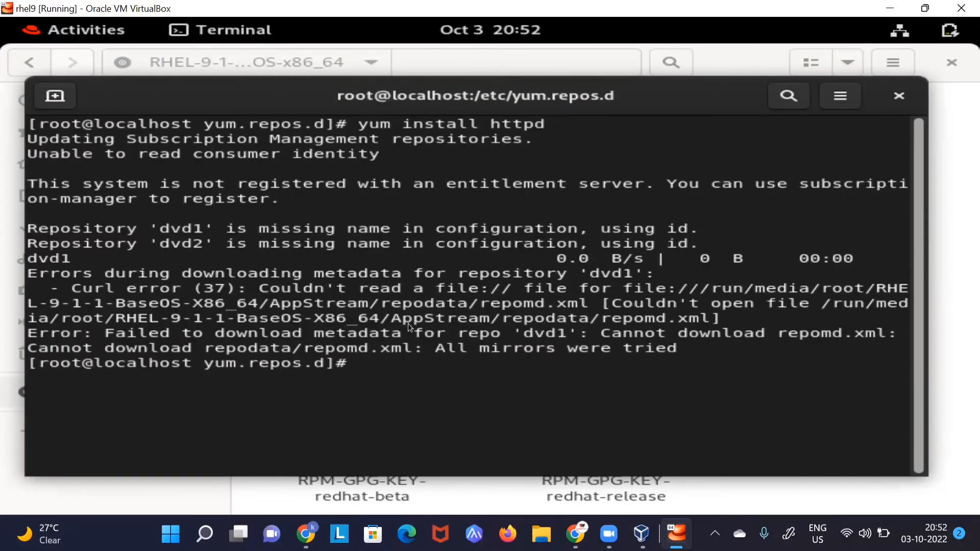
# Step: Reopen dvd.repo in vim from the command history
pyautogui.press('Up')
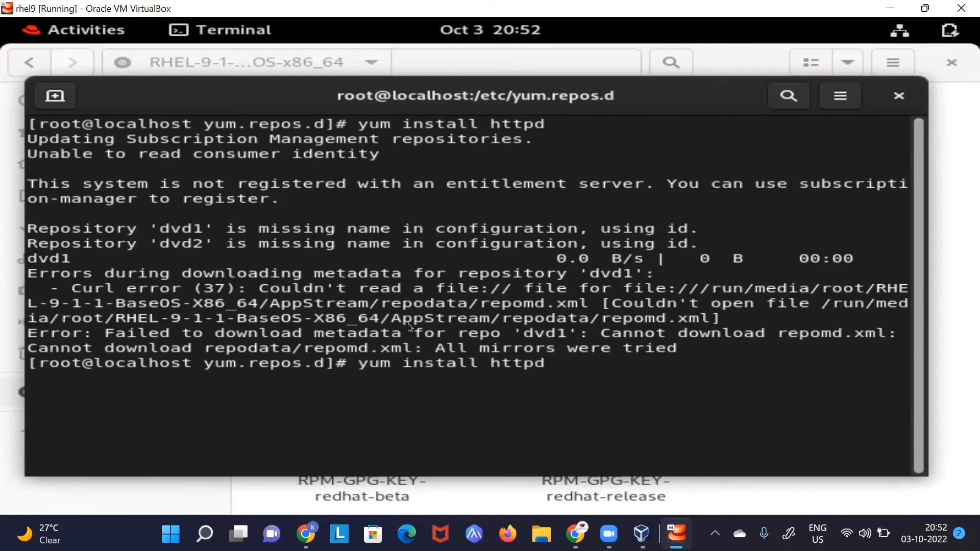
pyautogui.press('Up')
pyautogui.press('Up')
pyautogui.press('Up')
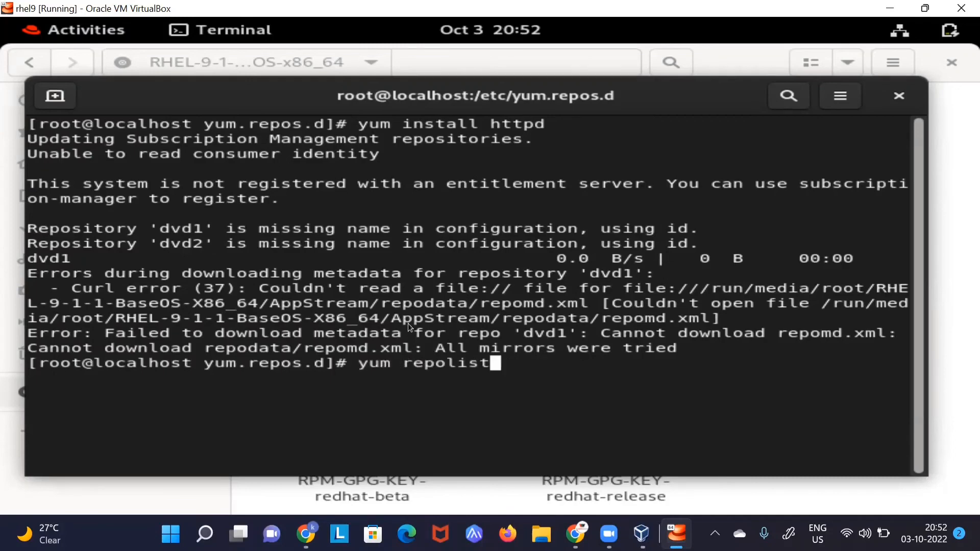
pyautogui.press('Return')
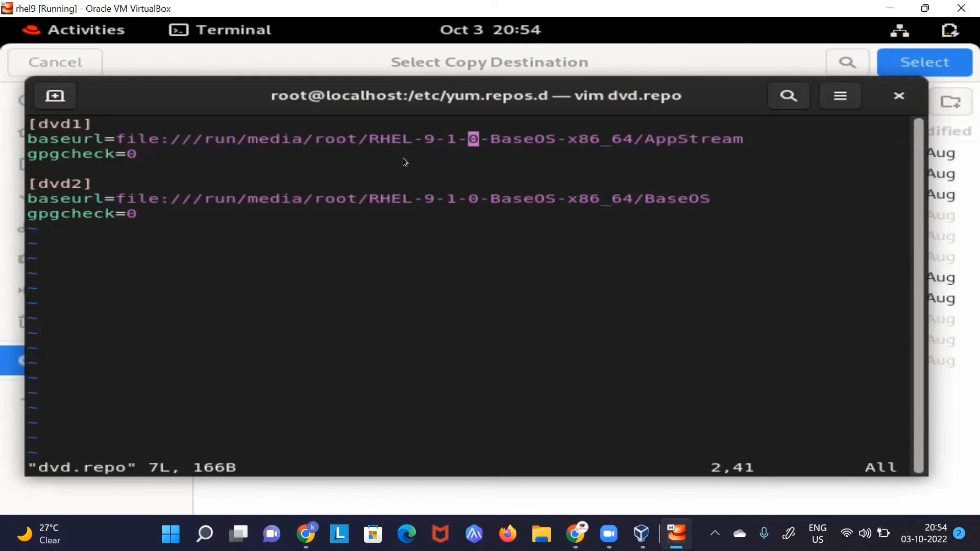
# Step: Fix both baseurl paths to RHEL-9-1-0-BaseOS-x86_64 and save dvd.repo with :wq!
pyautogui.write(':wq!')
pyautogui.press('Return')
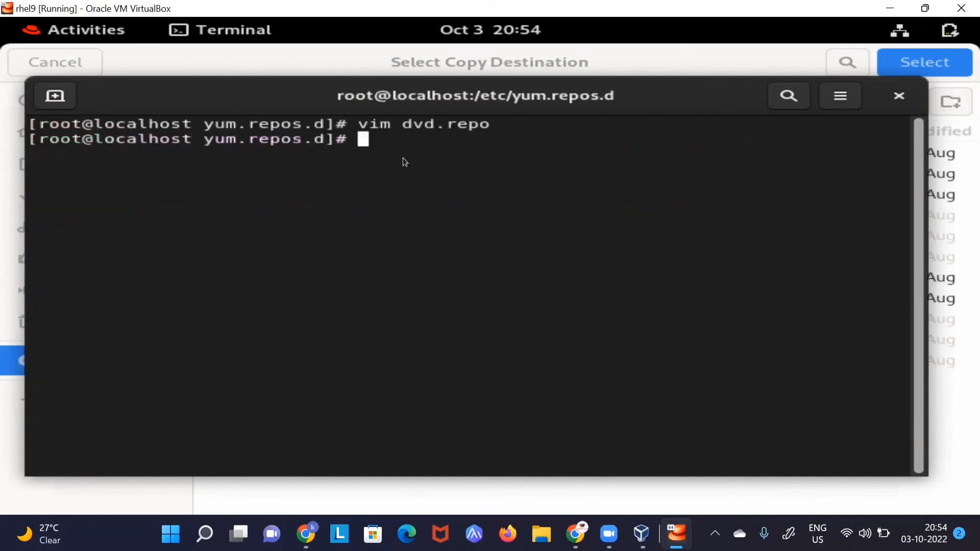
# Step: Re-run yum repolist to check the repositories, then clear the screen
pyautogui.write('yum r')
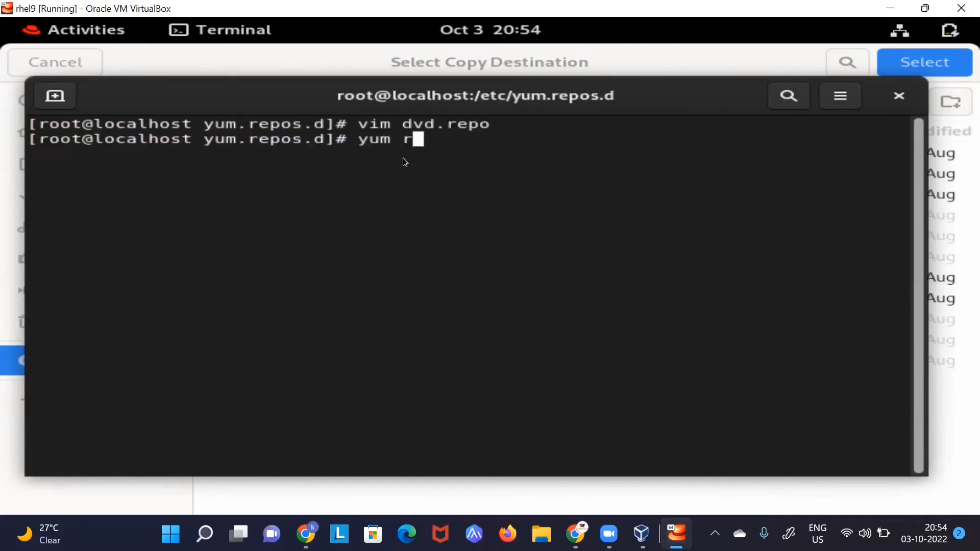
pyautogui.write('epolist')
pyautogui.press('Return')
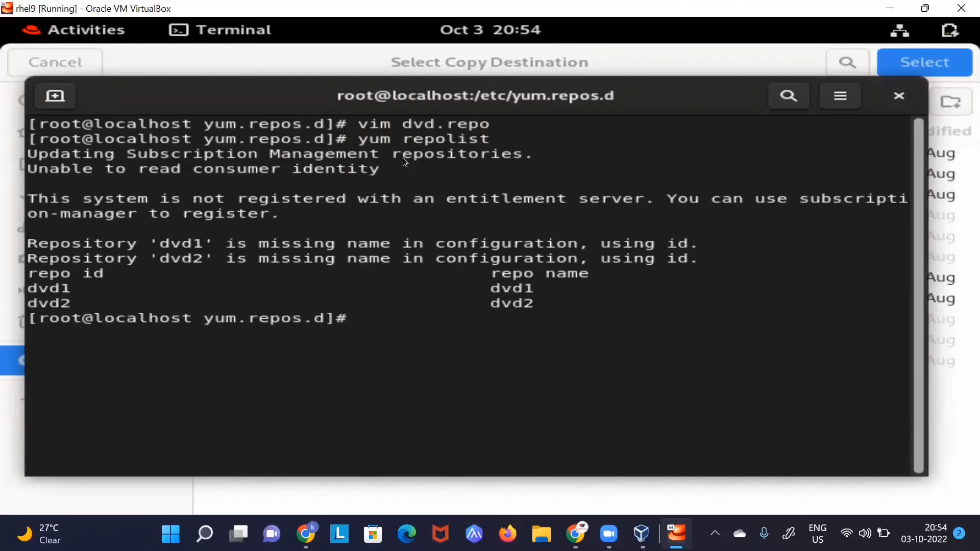
pyautogui.write('clea')
pyautogui.write('r')
pyautogui.press('Return')
# Step: Install httpd and its 10 dependencies from dvd1, then verify with rpm -q httpd
pyautogui.write('yum ins')
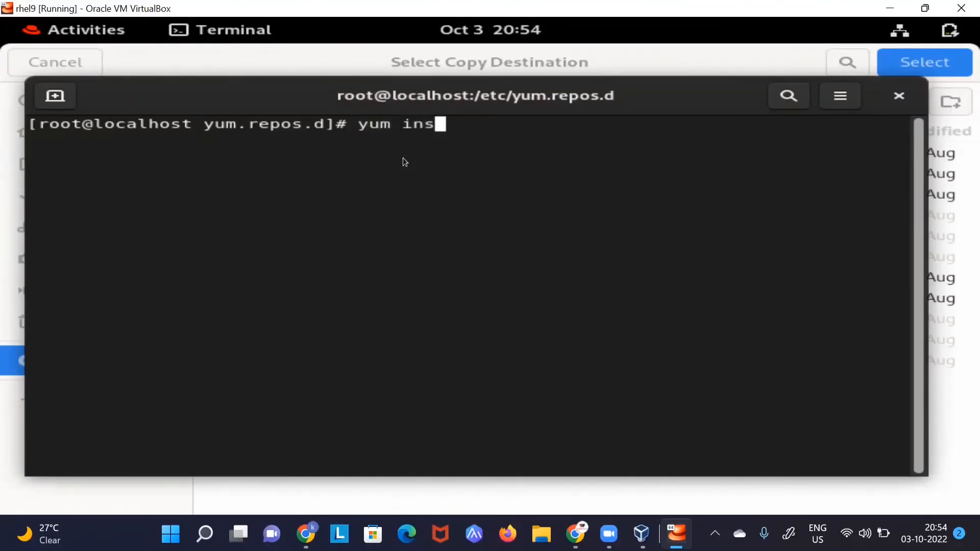
pyautogui.write('tall httpd')
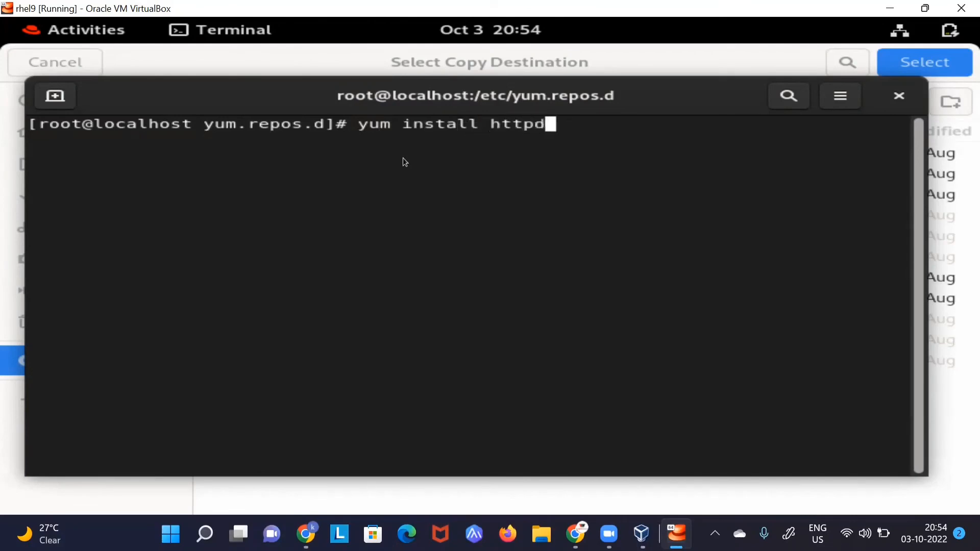
pyautogui.press('Return')
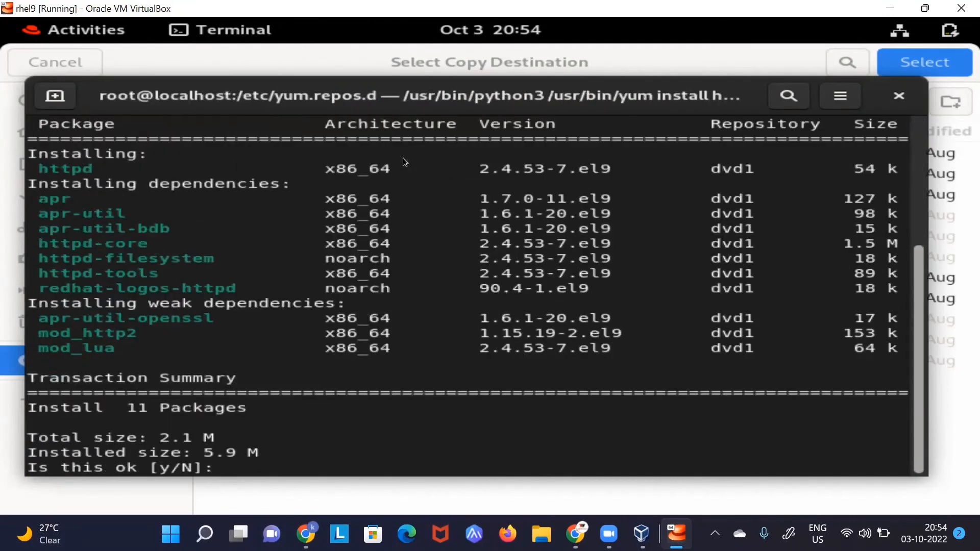
pyautogui.write('y')
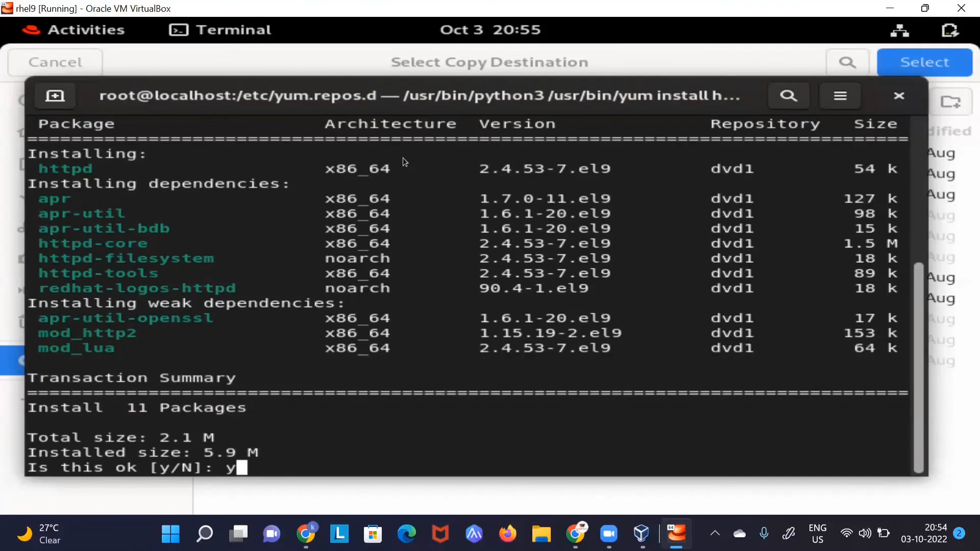
pyautogui.press('Return')
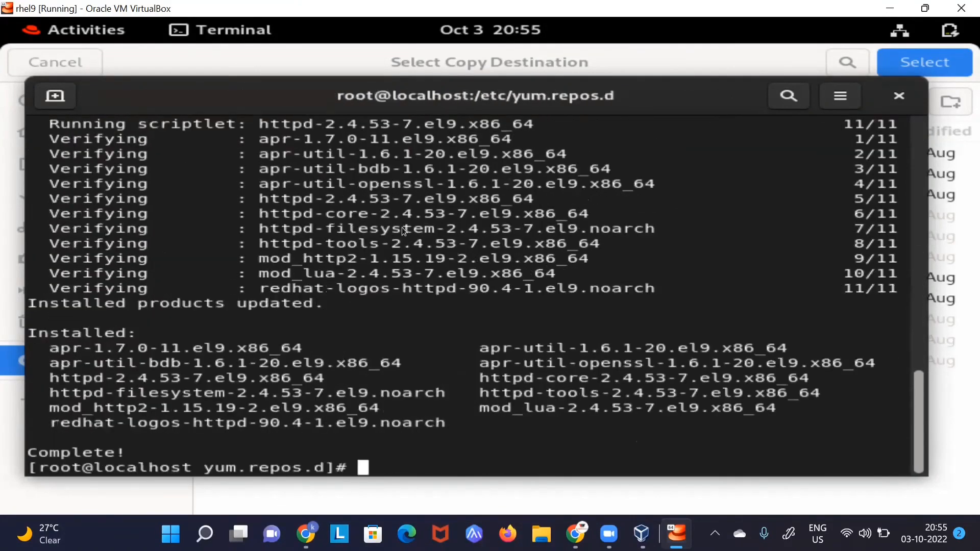
pyautogui.write('rpm -')
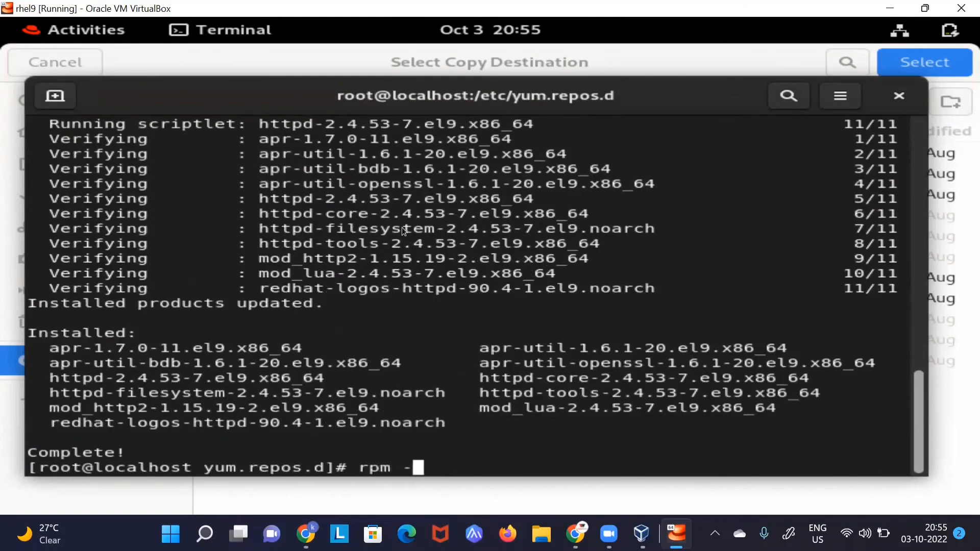
pyautogui.write('q httpd')
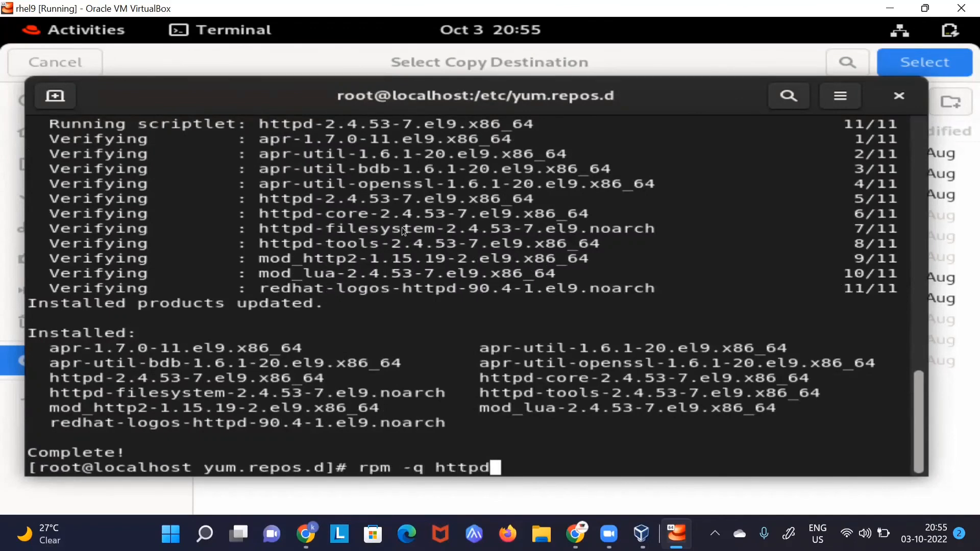
pyautogui.press('Return')
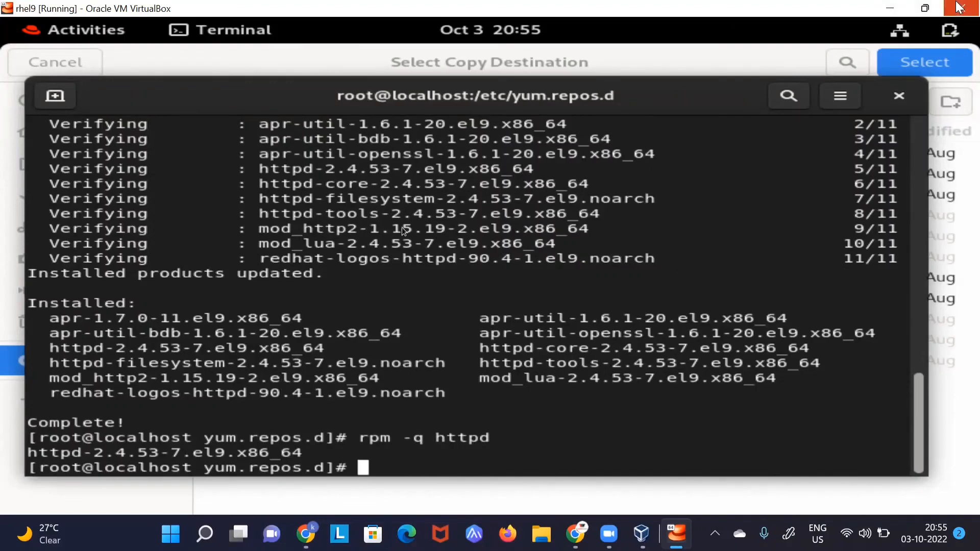
# Step: Open the redhat machine's settings, then shut down the rhel9 guest with init 0
pyautogui.click(891, 7)
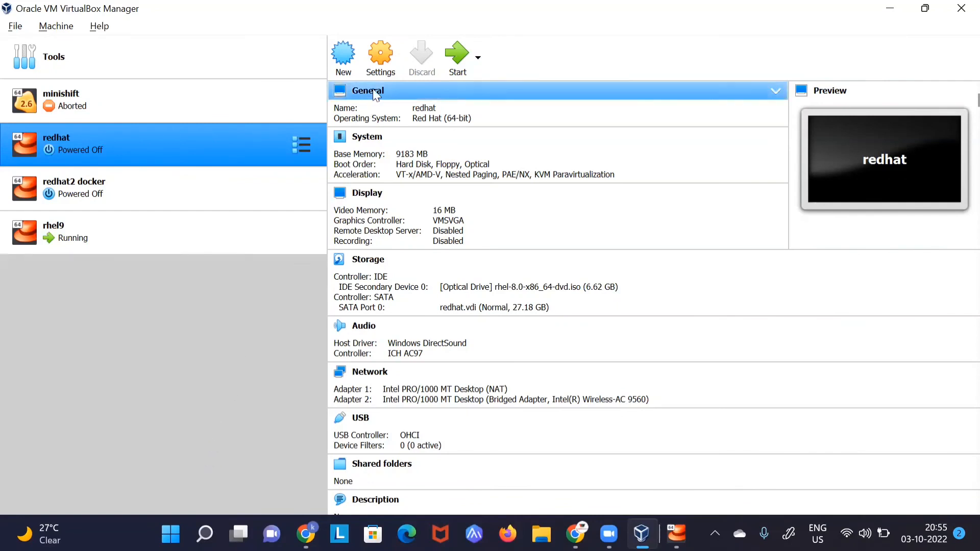
pyautogui.click(382, 56)
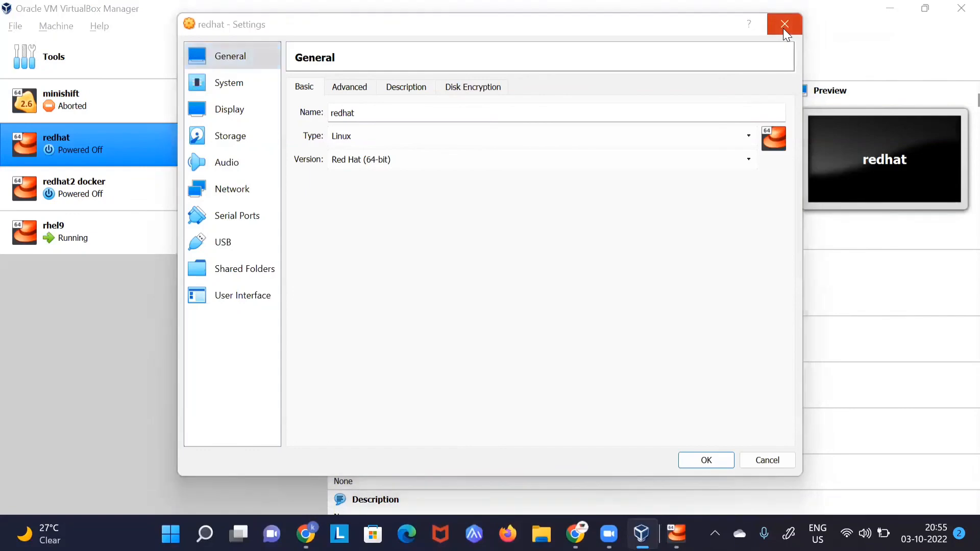
pyautogui.press('super+Tab')
pyautogui.click(402, 230)
pyautogui.write('init 0')
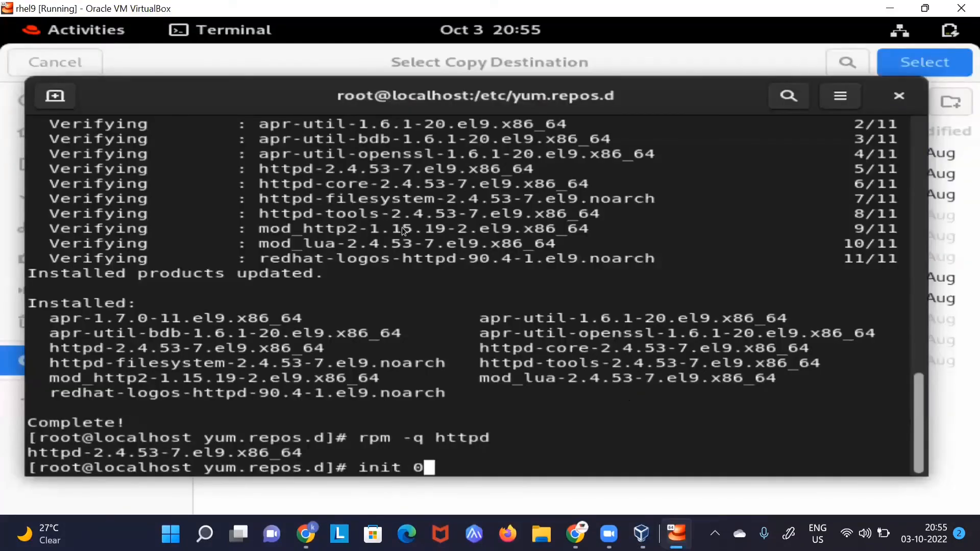
pyautogui.press('Return')
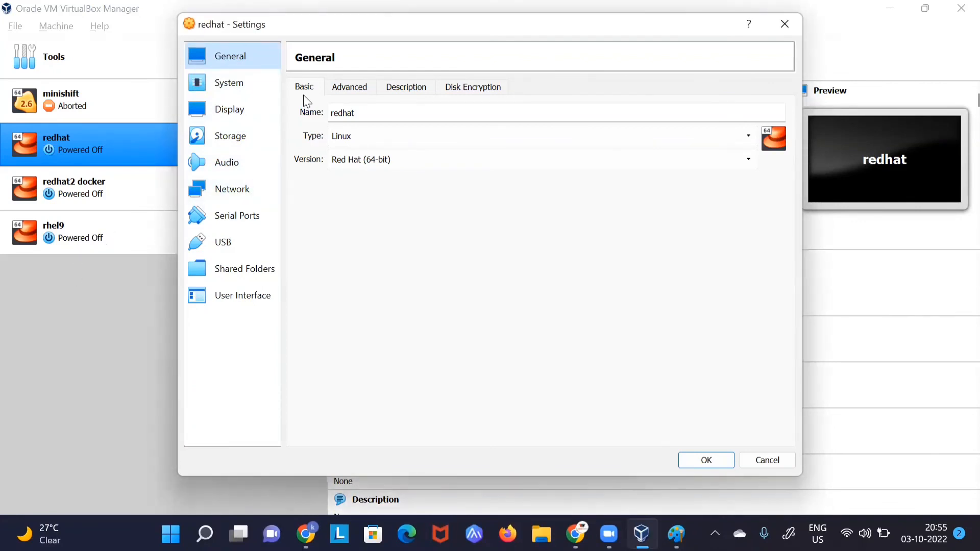
# Step: Review redhat's Adapter 2 network configuration, close its settings unchanged, and select rhel9
pyautogui.click(235, 193)
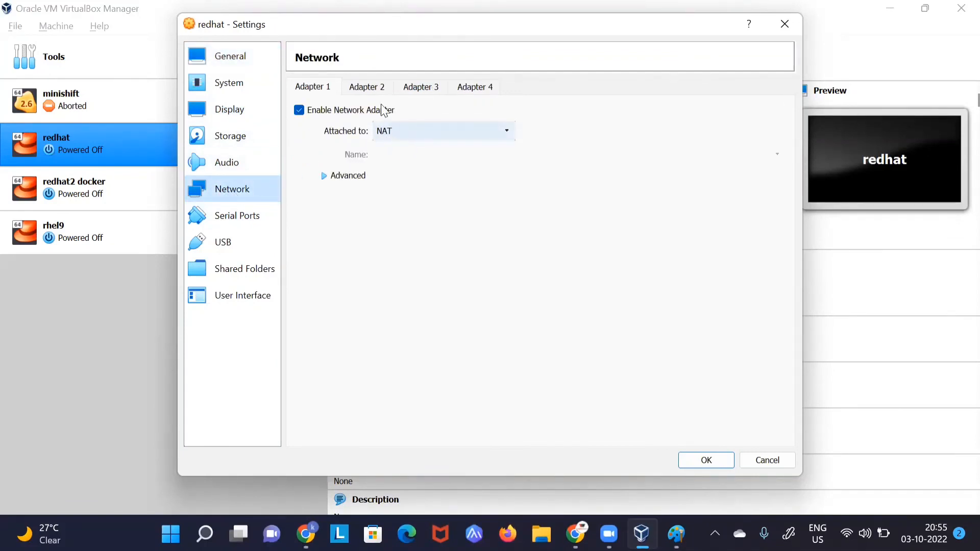
pyautogui.click(371, 89)
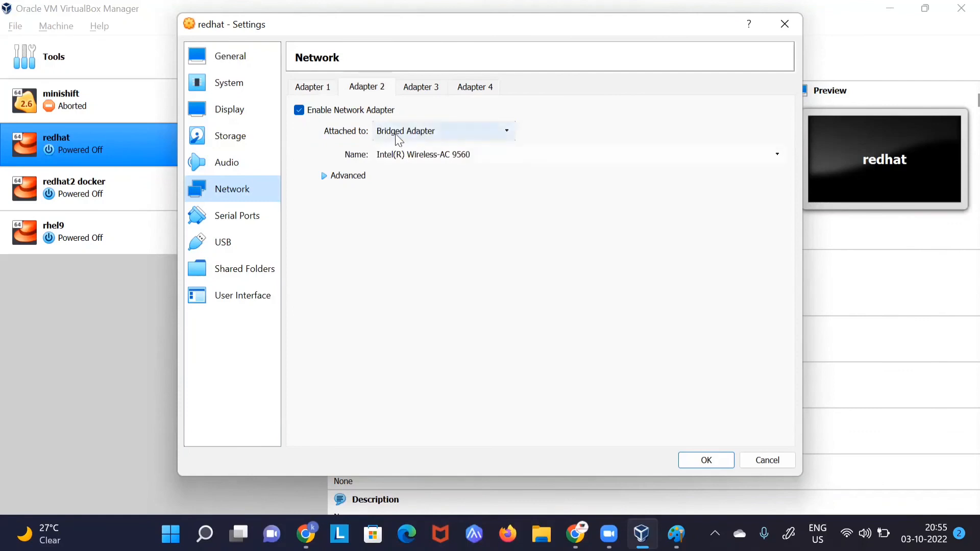
pyautogui.click(783, 31)
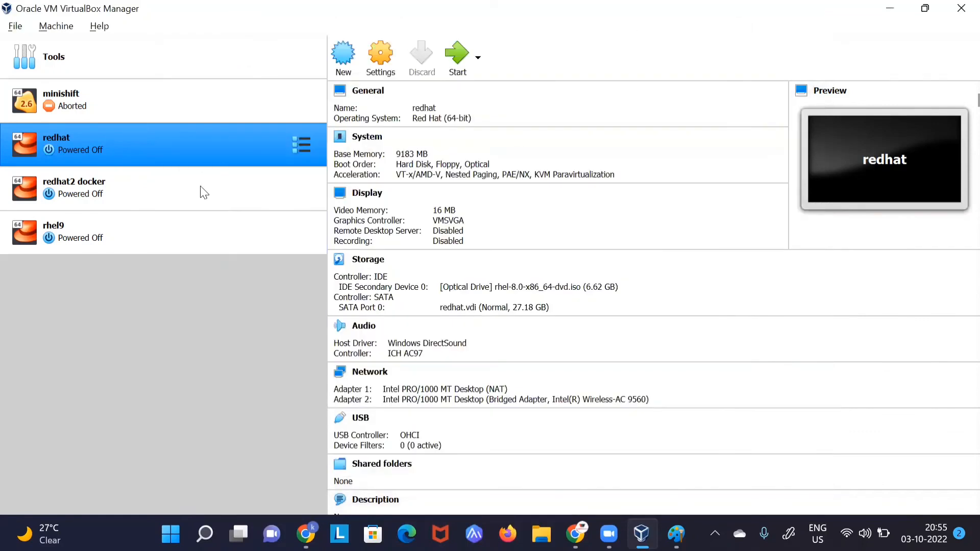
pyautogui.click(70, 249)
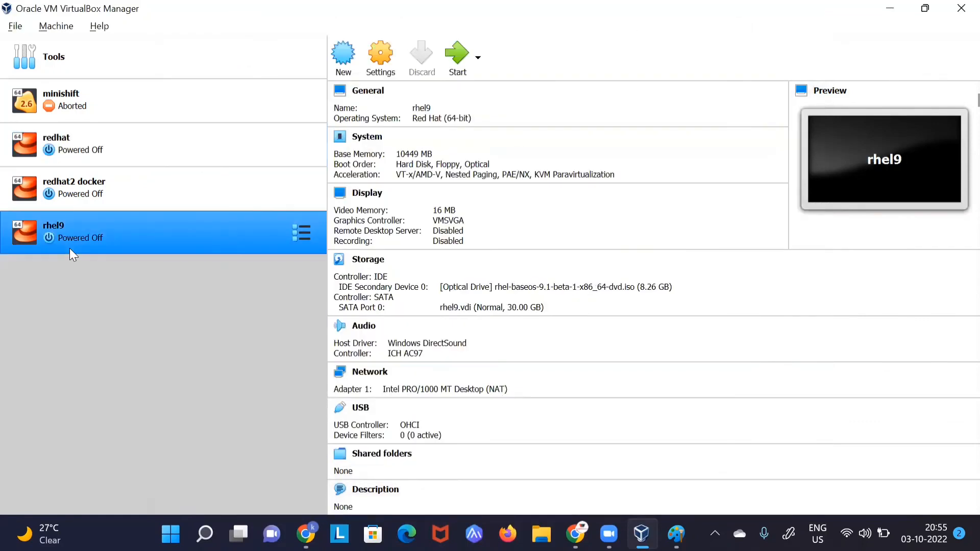
# Step: Enable rhel9's Adapter 2 as a Bridged Adapter on Intel(R) Wireless-AC 9560 and confirm with OK
pyautogui.click(381, 60)
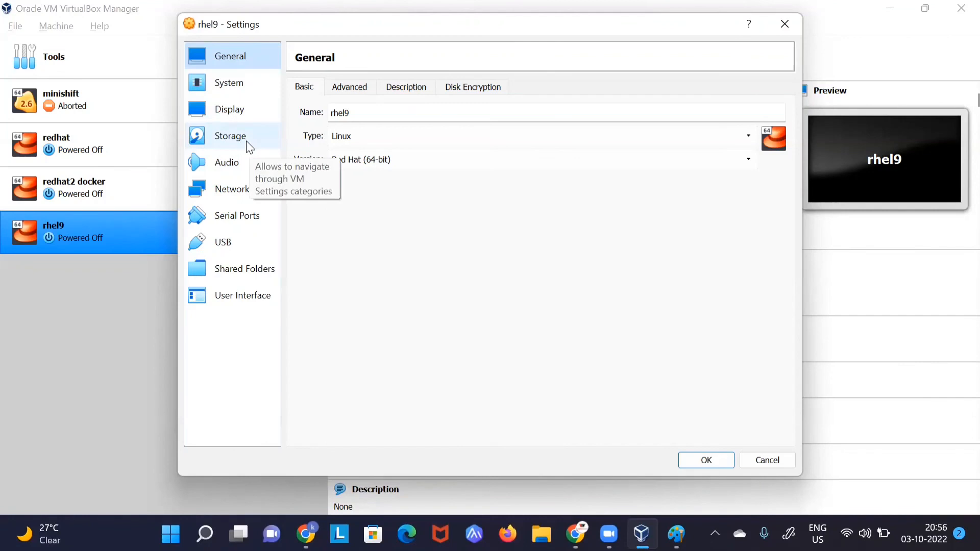
pyautogui.click(244, 192)
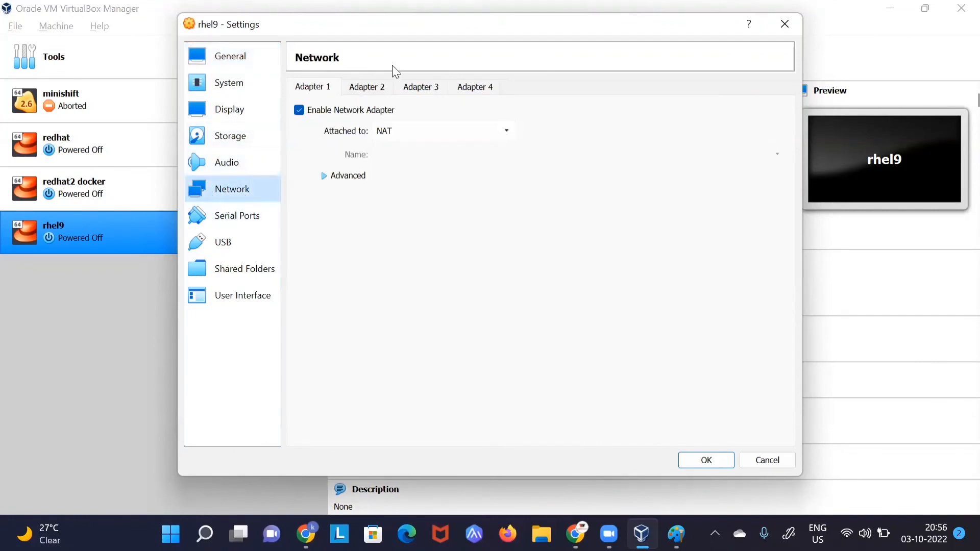
pyautogui.click(373, 88)
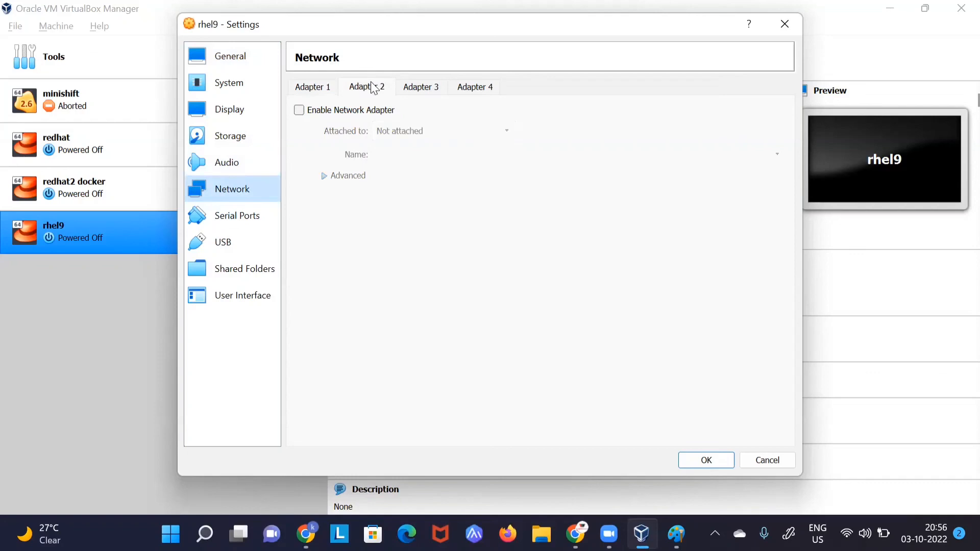
pyautogui.click(299, 110)
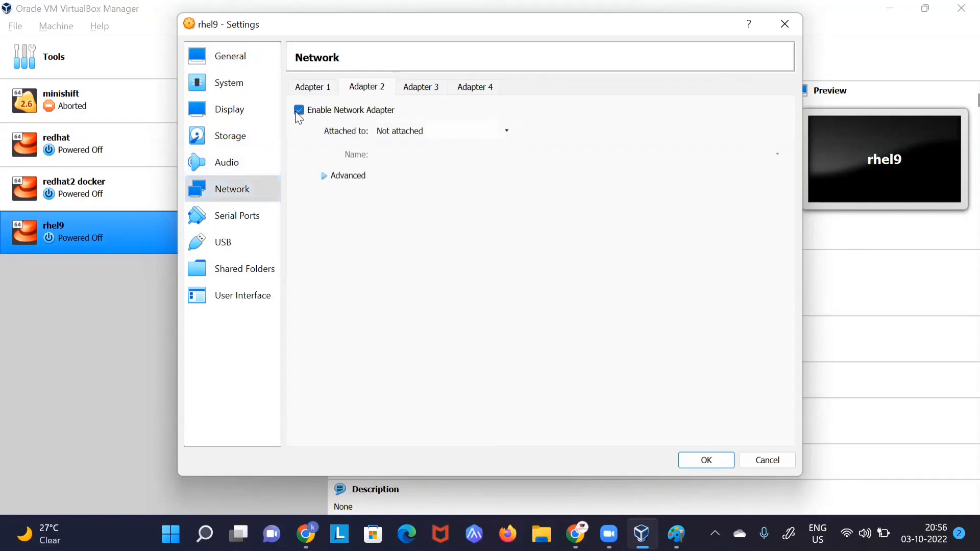
pyautogui.click(432, 135)
pyautogui.click(426, 158)
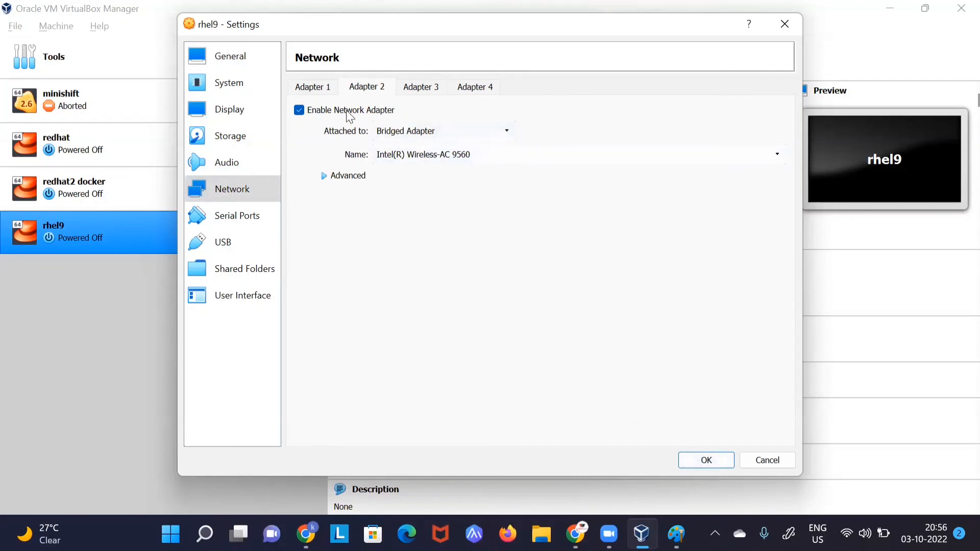
pyautogui.click(312, 88)
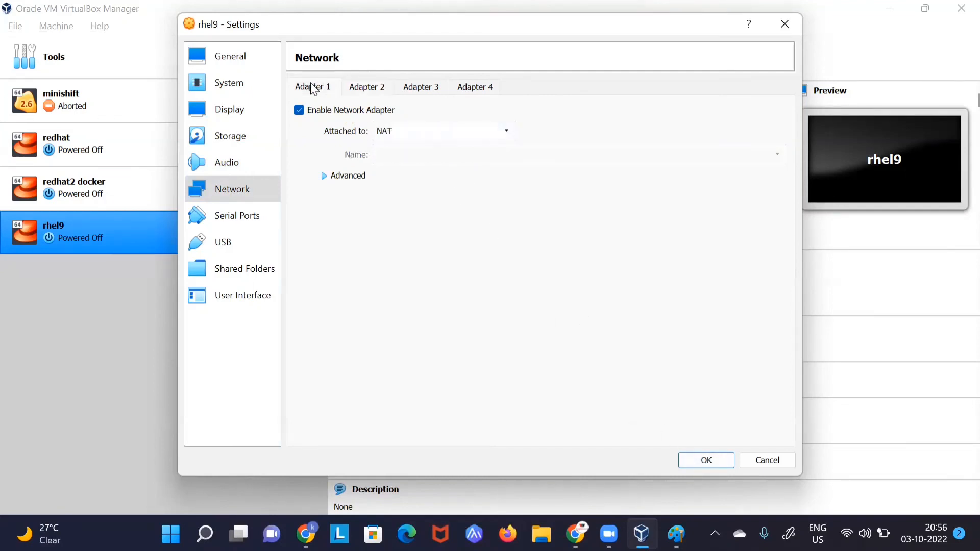
pyautogui.click(371, 88)
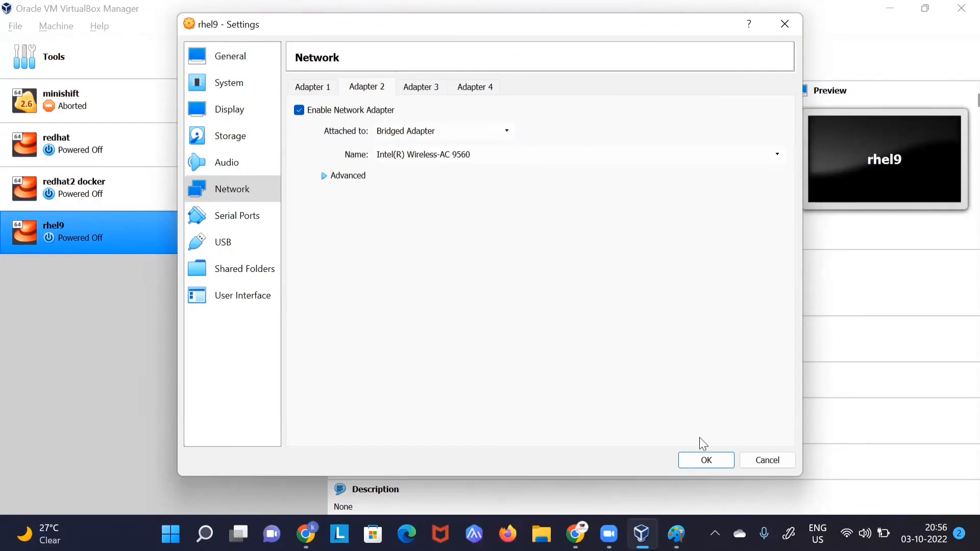
pyautogui.click(705, 461)
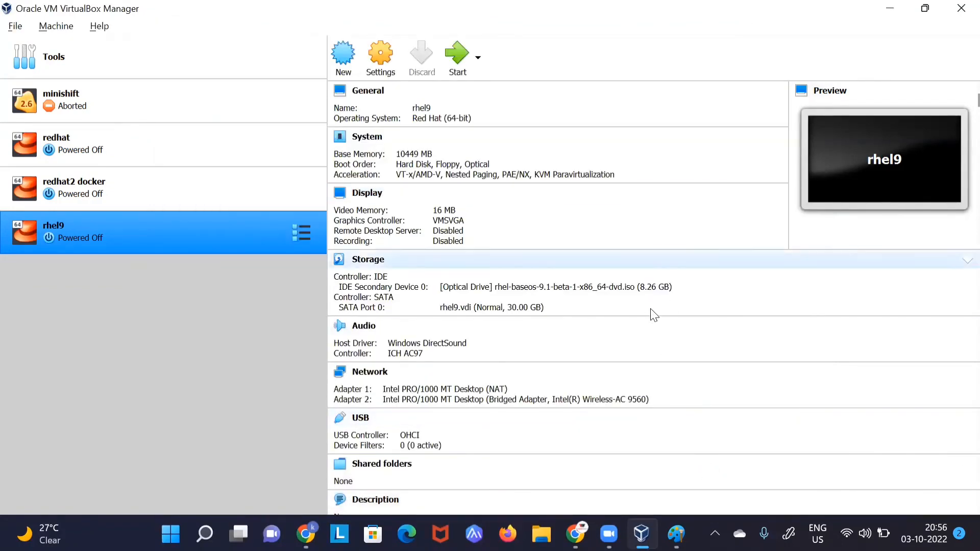